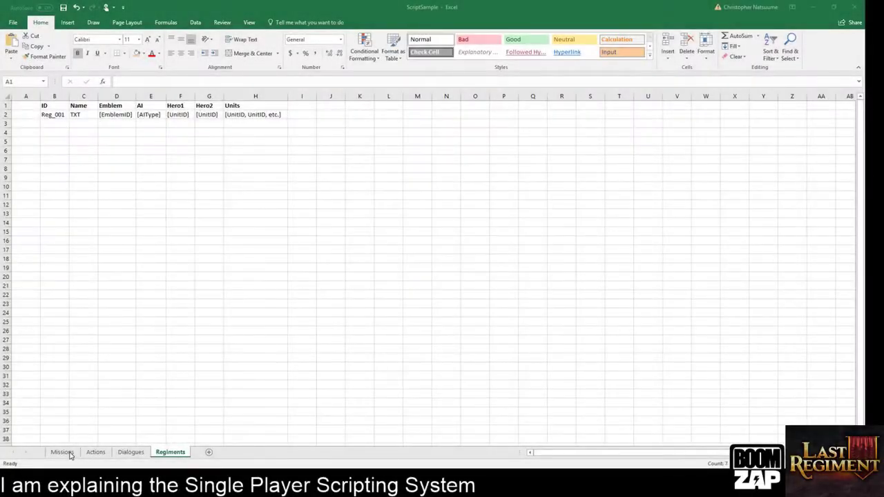
# View the Missions sheet briefly, then examine the first regiment's ID on the Regiments sheet
pyautogui.click(66, 451)
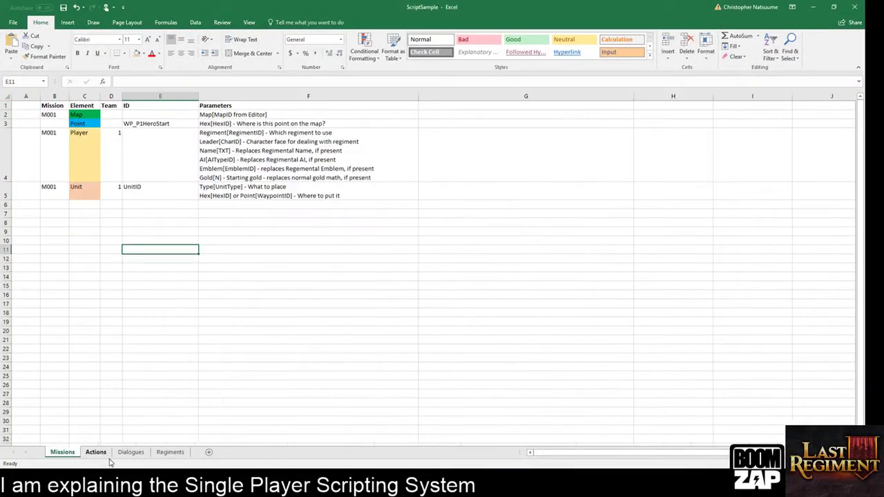
pyautogui.click(178, 453)
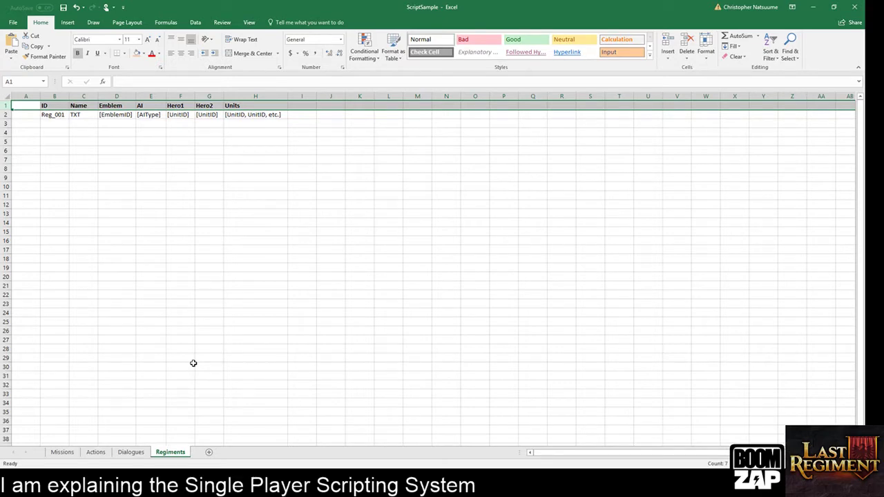
pyautogui.click(55, 159)
pyautogui.click(52, 116)
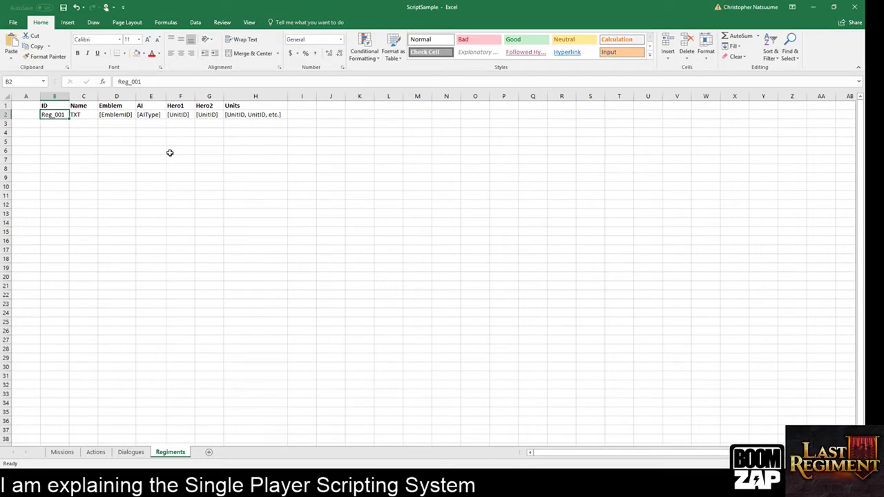
# Enter Bobs Killers as the name of regiment Reg_001
pyautogui.press('Right')
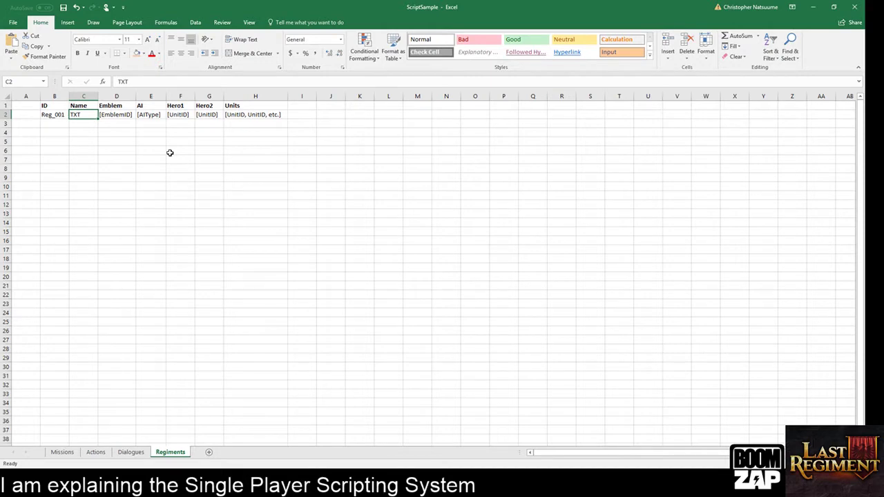
pyautogui.write('Bo')
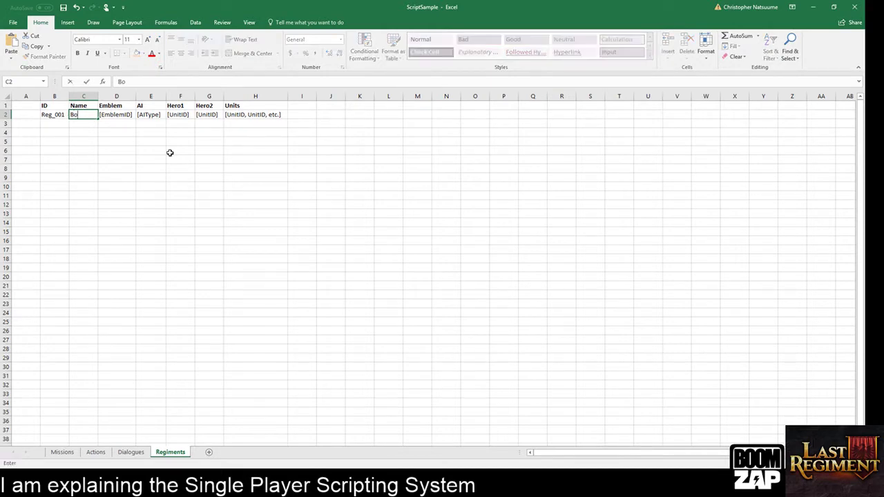
pyautogui.write('bs Killers')
pyautogui.press('Return')
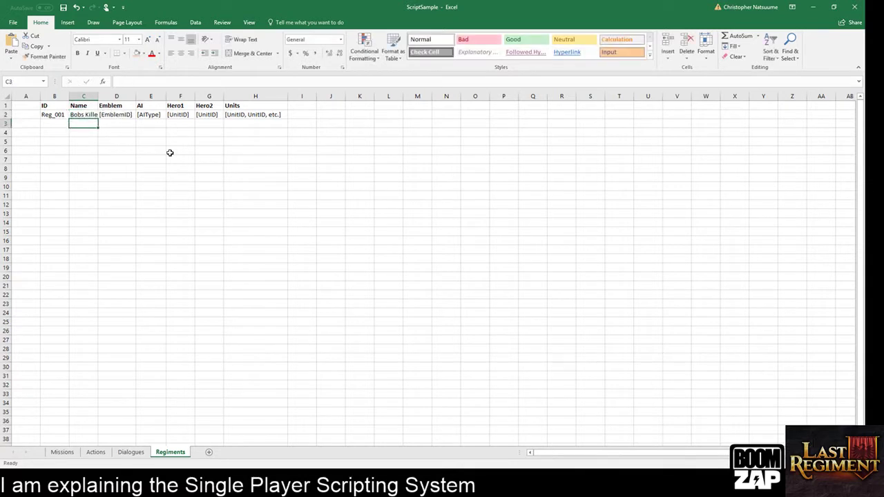
# Widen the Name column slightly and replace the Reg_001 regiment's name with Reg001_Name
pyautogui.moveTo(100, 97); pyautogui.dragTo(117, 97)
pyautogui.click(92, 114)
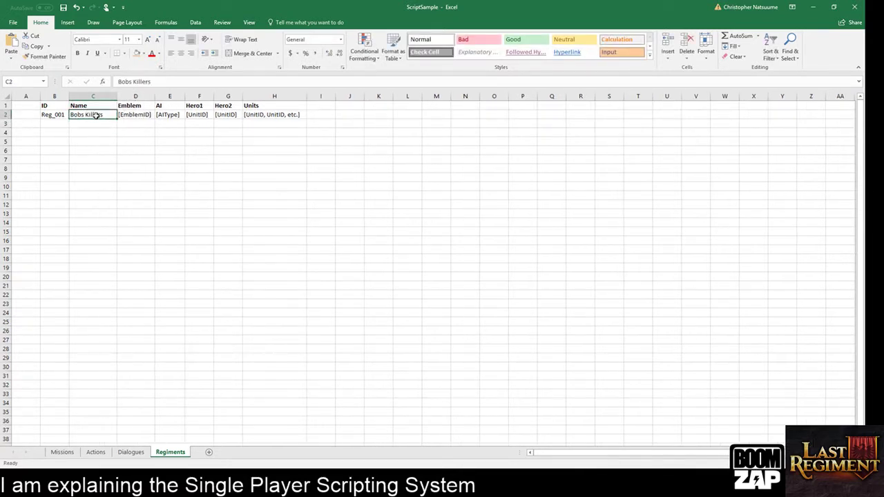
pyautogui.write('Re')
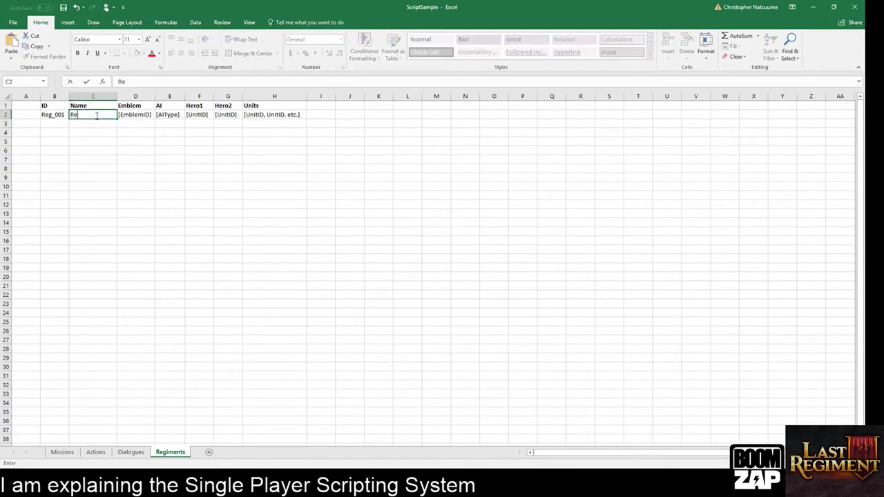
pyautogui.write('g001_Name')
pyautogui.press('Return')
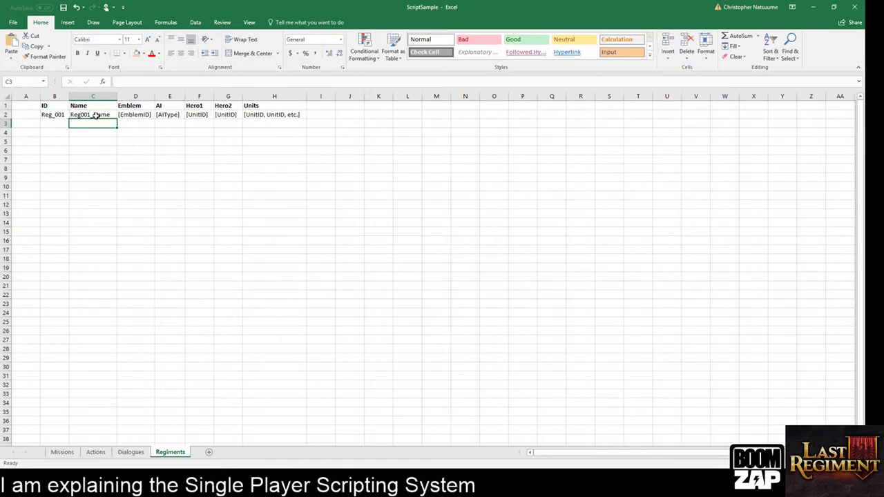
# Change the Reg_001 regiment's Name entry to TXT
pyautogui.click(54, 115)
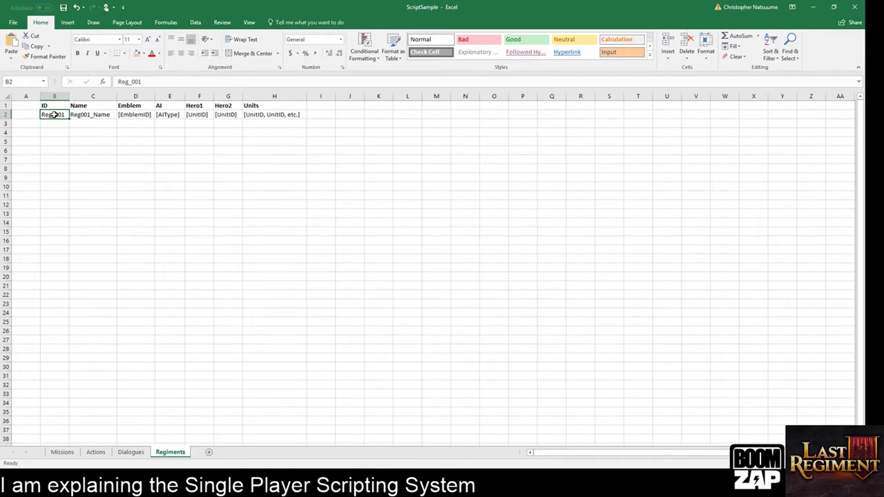
pyautogui.click(88, 115)
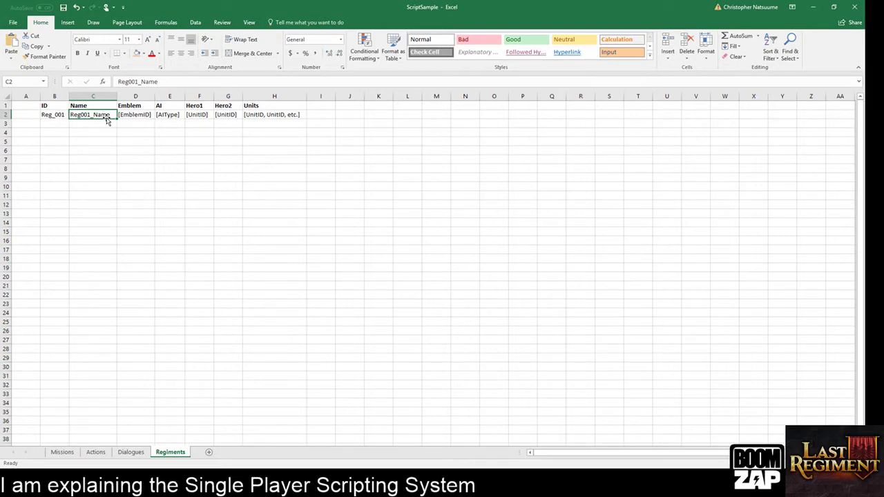
pyautogui.write('TXT')
pyautogui.press('Return')
# Examine the Emblem, AI, Hero1, Hero2 and Units fields of the Reg_001 row on the Regiments sheet
pyautogui.press('Up')
pyautogui.press('Right')
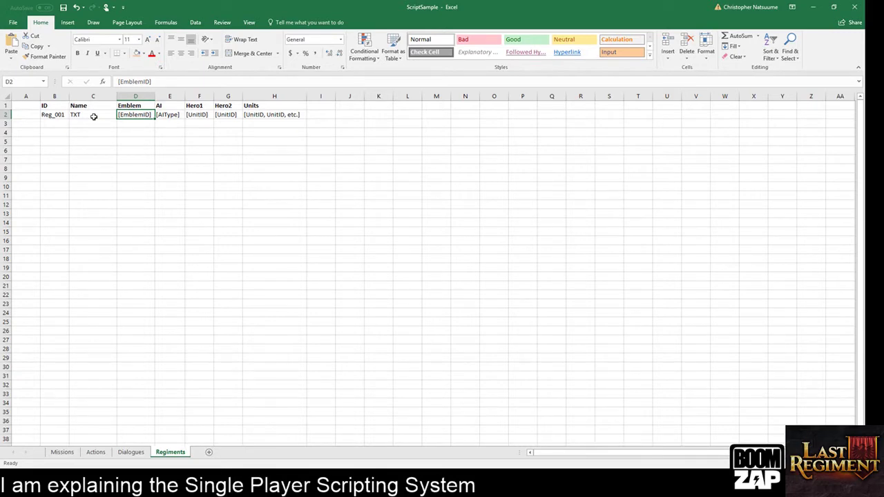
pyautogui.click(162, 115)
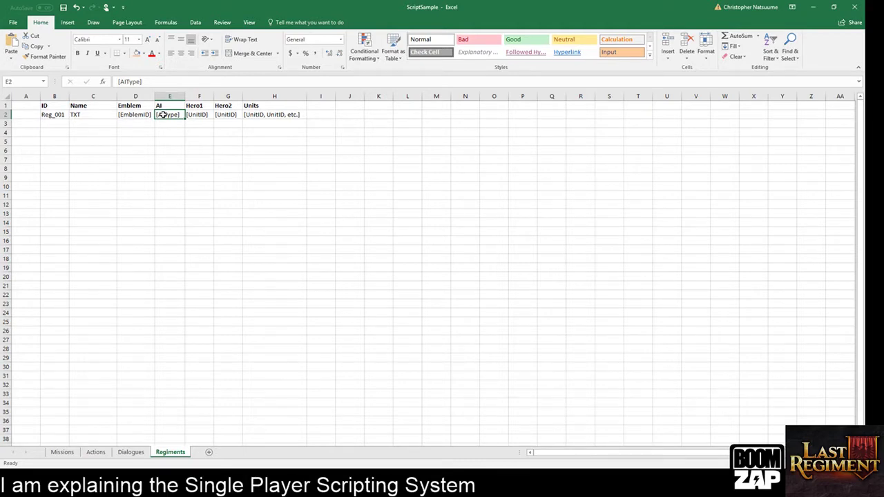
pyautogui.press('Right')
pyautogui.press('Right')
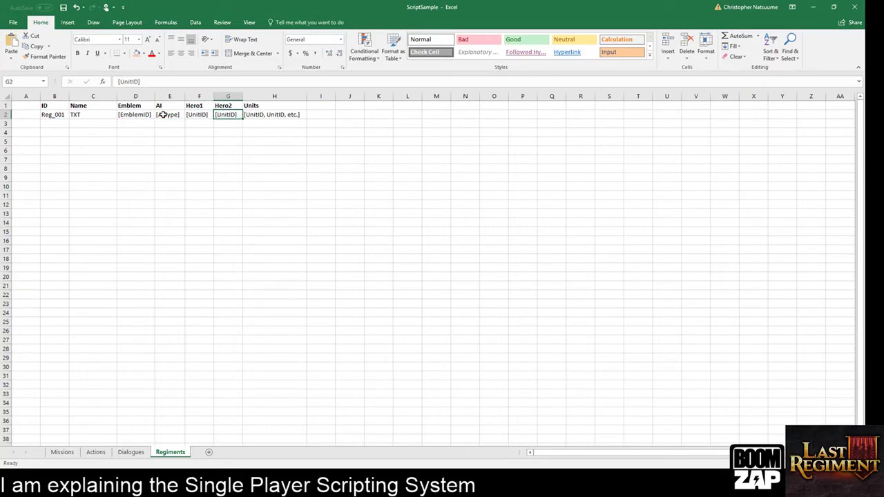
pyautogui.press('Right')
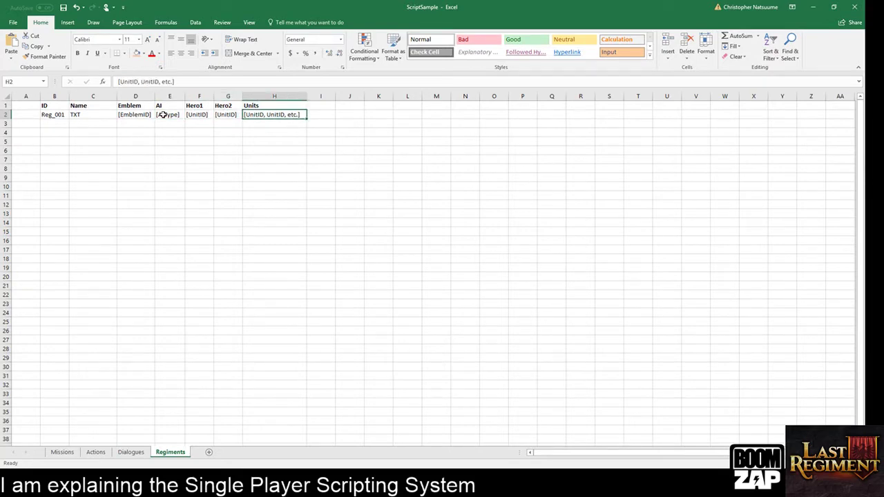
pyautogui.press('Left')
pyautogui.press('Left')
pyautogui.press('Left')
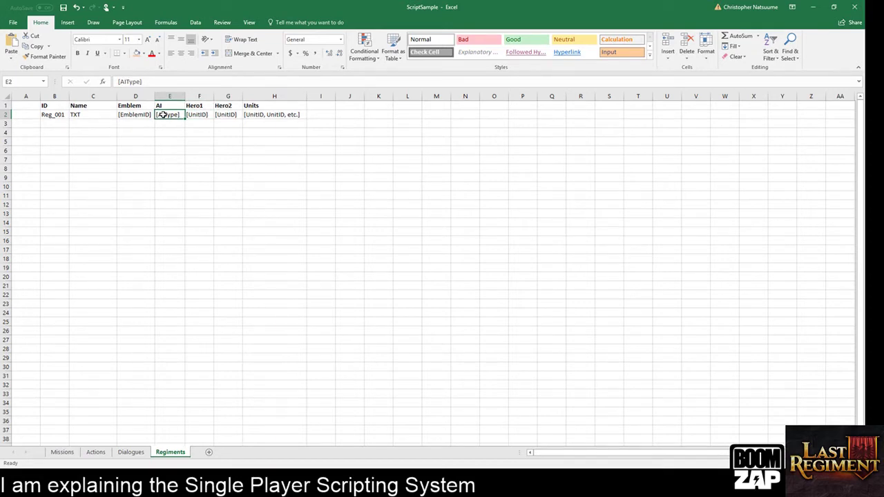
pyautogui.press('Right')
pyautogui.press('Right')
pyautogui.press('Right')
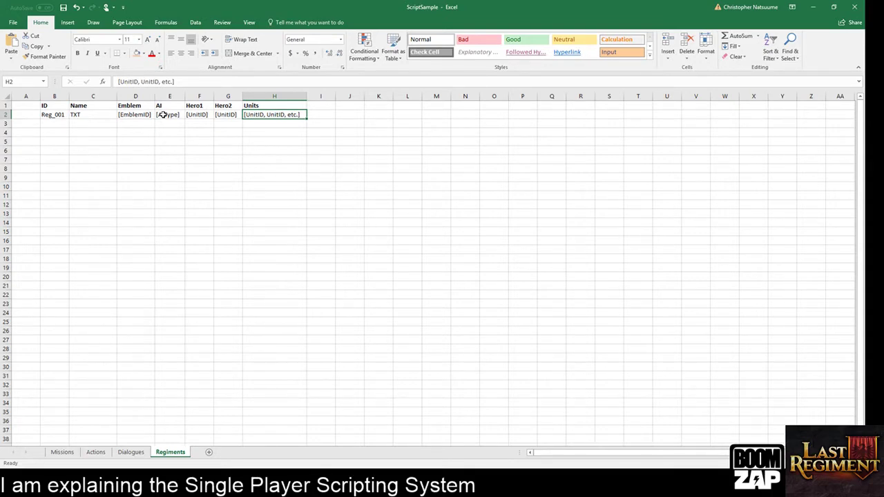
pyautogui.moveTo(140, 114); pyautogui.dragTo(158, 311)
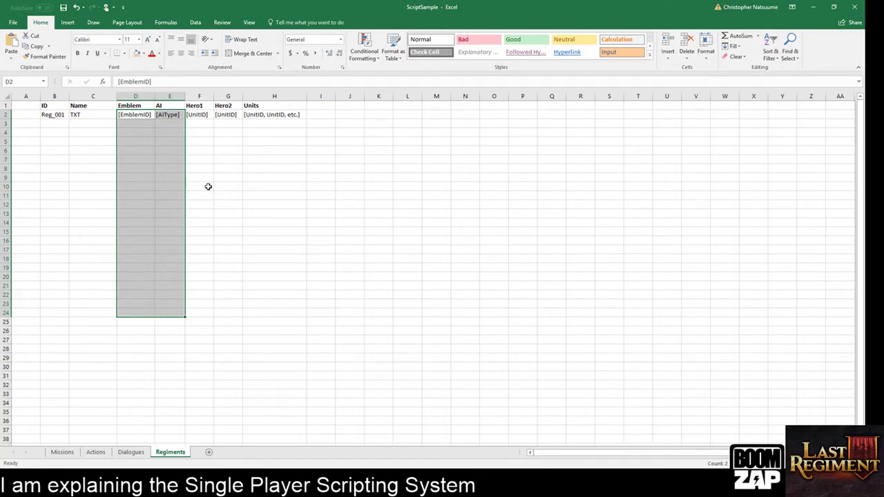
pyautogui.click(126, 411)
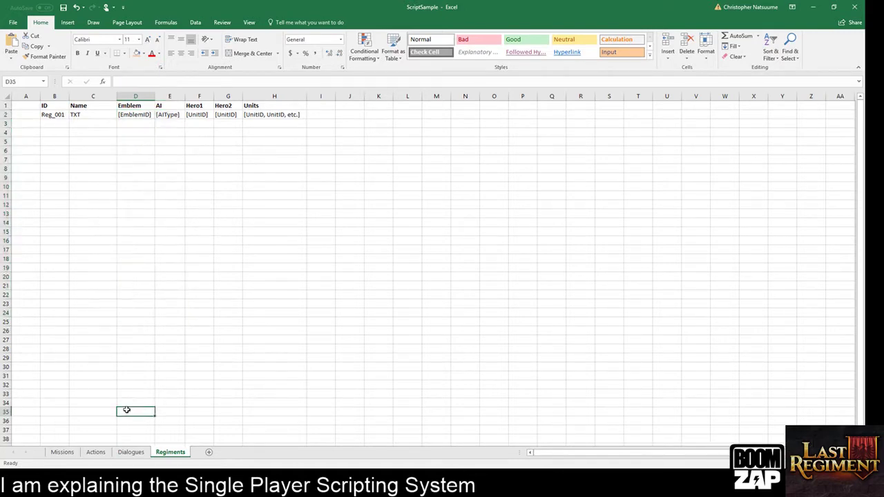
# Show the Missions sheet, switch to File Explorer and launch LastRegiment from the build folder into its editor
pyautogui.click(62, 452)
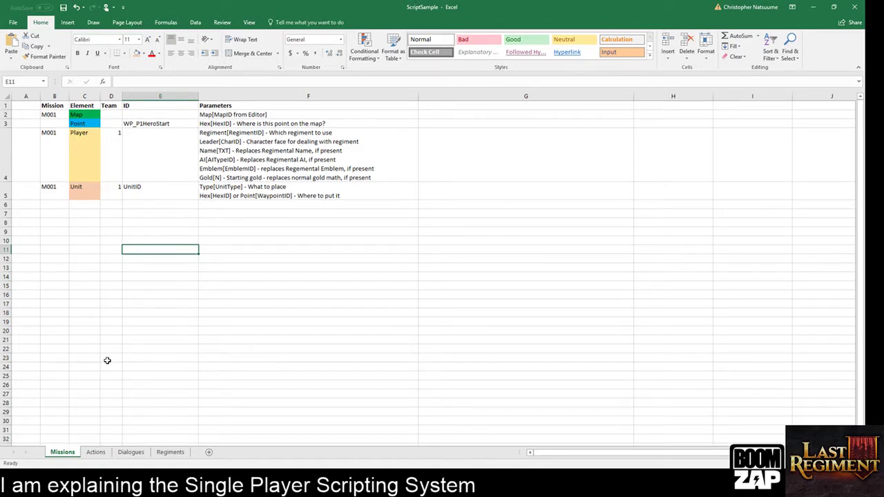
pyautogui.hotkey('alt', 'Tab')
pyautogui.doubleClick(118, 120)
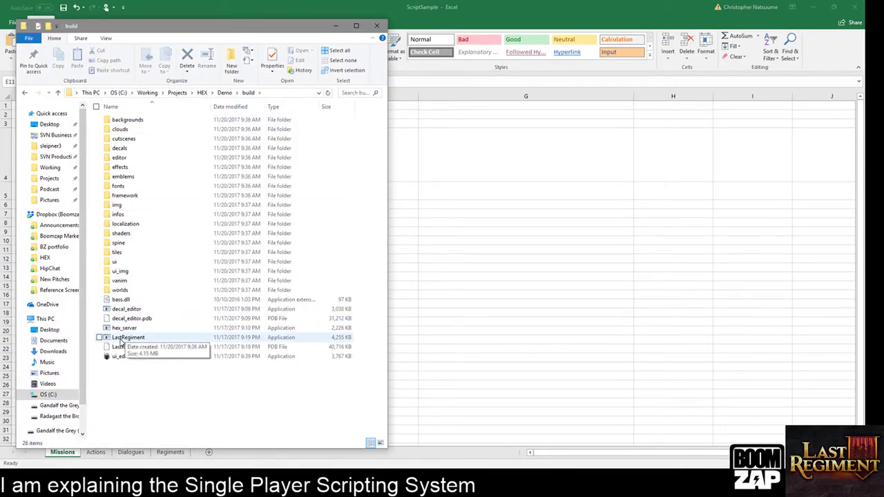
pyautogui.click(121, 338)
pyautogui.doubleClick(121, 338)
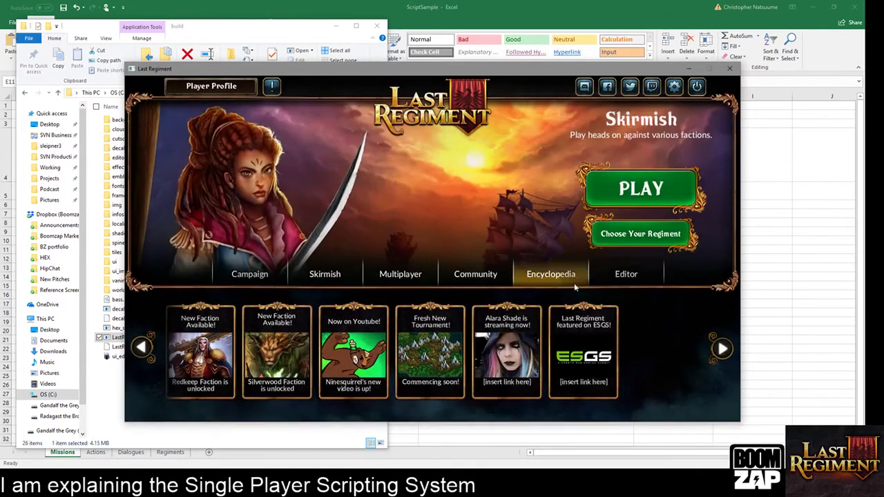
pyautogui.click(621, 275)
# Create a new 30 x 30 map from the map_huge preset, keeping the placeholder map name
pyautogui.click(630, 195)
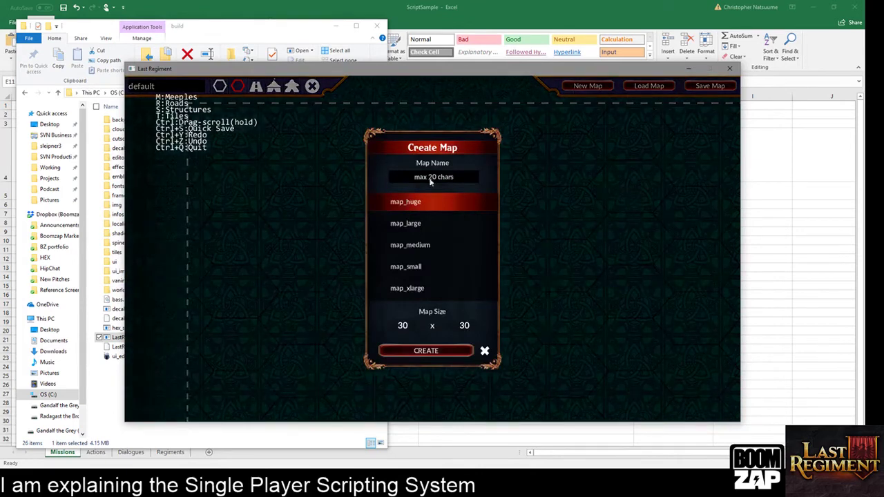
pyautogui.click(454, 180)
pyautogui.click(450, 351)
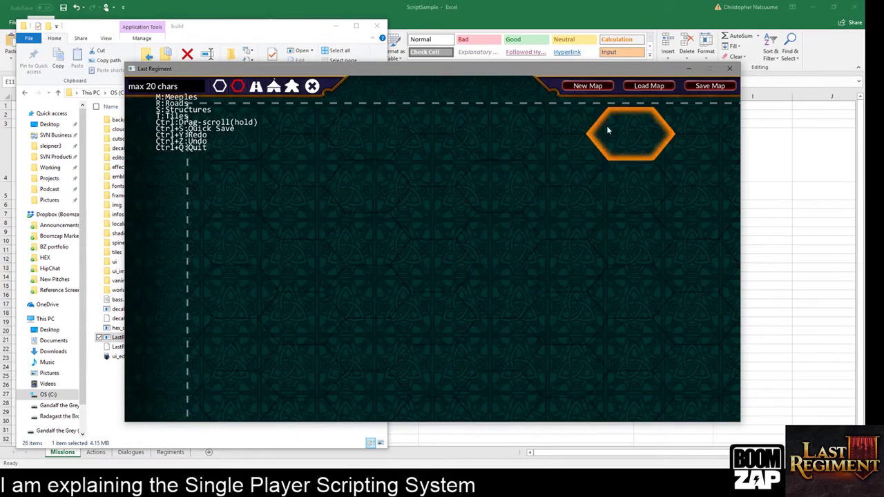
# Browse to the HEX project's build\worlds folder in the map-saving dialog to review the existing world files, without saving
pyautogui.click(701, 87)
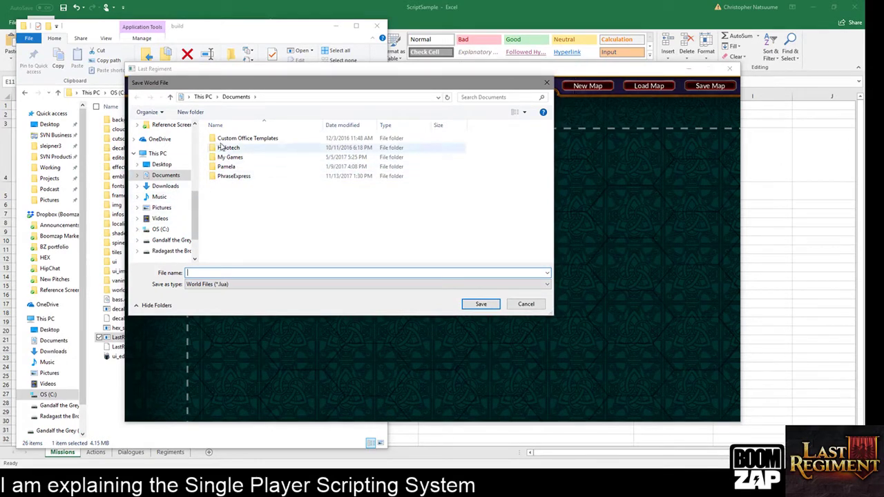
pyautogui.click(176, 100)
pyautogui.click(175, 100)
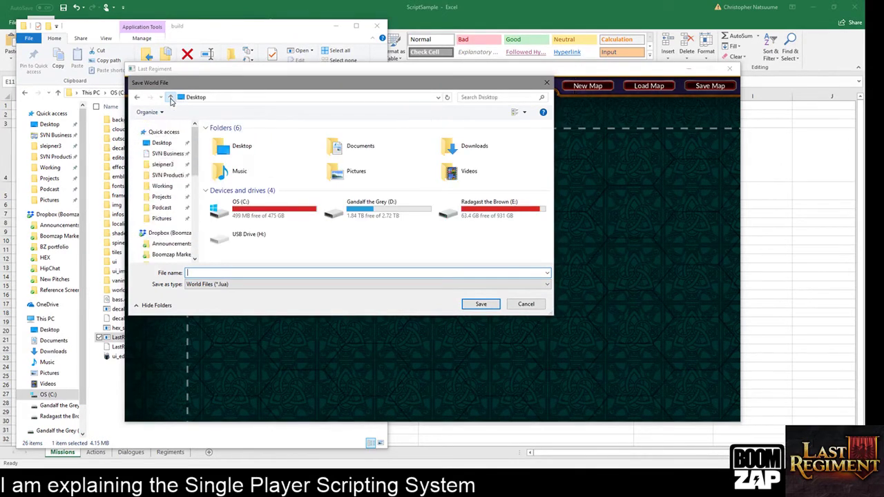
pyautogui.click(163, 186)
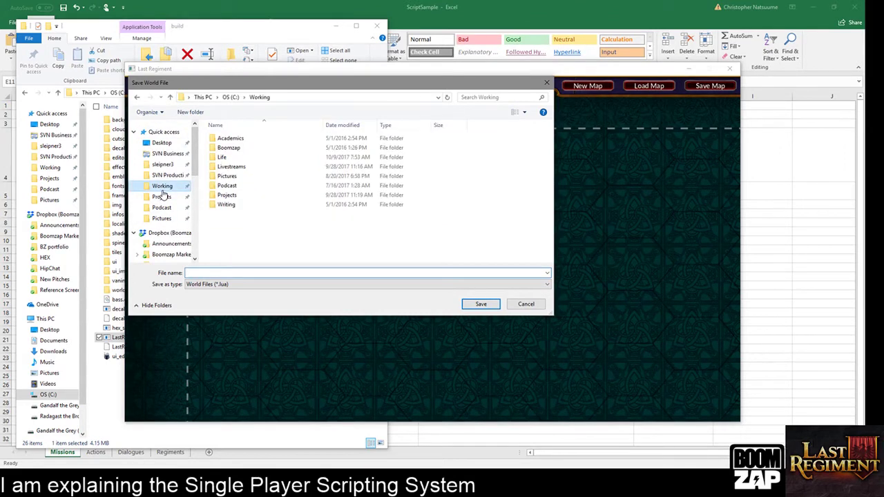
pyautogui.doubleClick(233, 196)
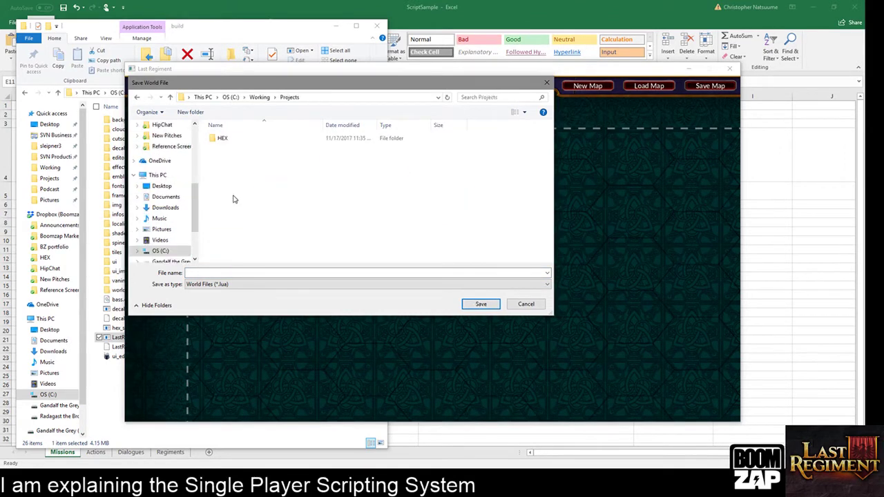
pyautogui.click(219, 140)
pyautogui.doubleClick(220, 141)
pyautogui.doubleClick(222, 141)
pyautogui.scroll(-3, 263, 207)
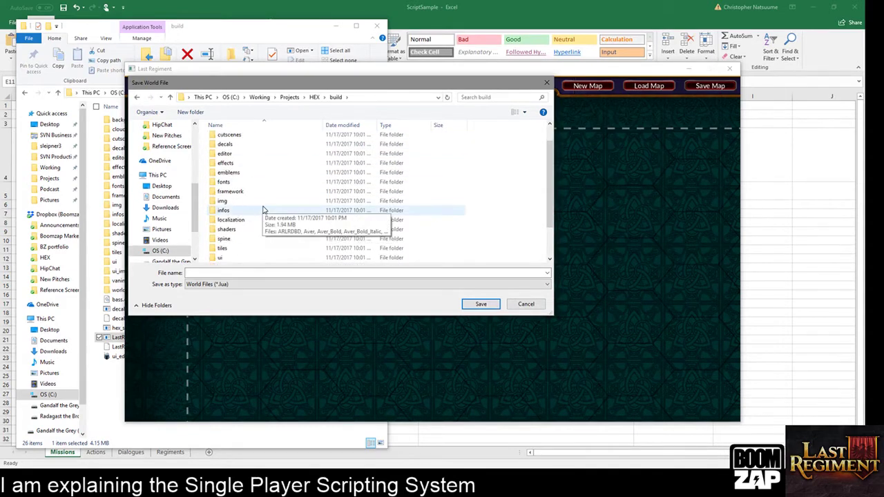
pyautogui.scroll(3, 263, 210)
pyautogui.scroll(-2, 263, 210)
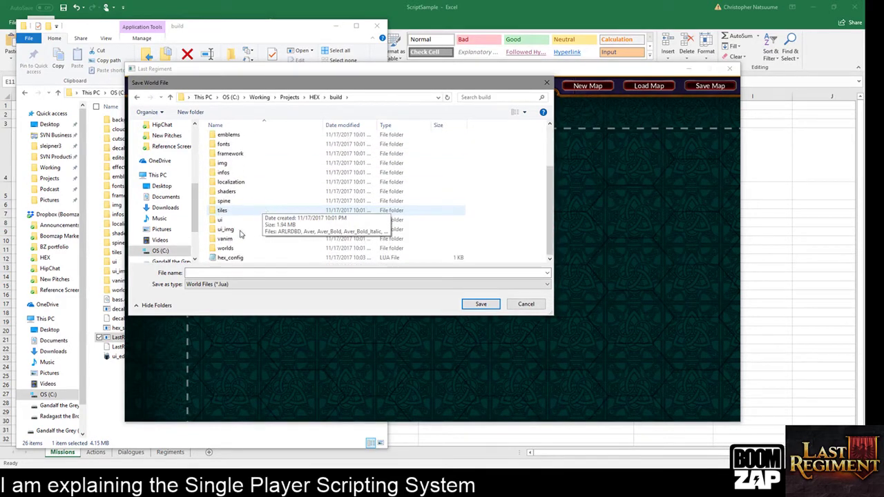
pyautogui.doubleClick(225, 249)
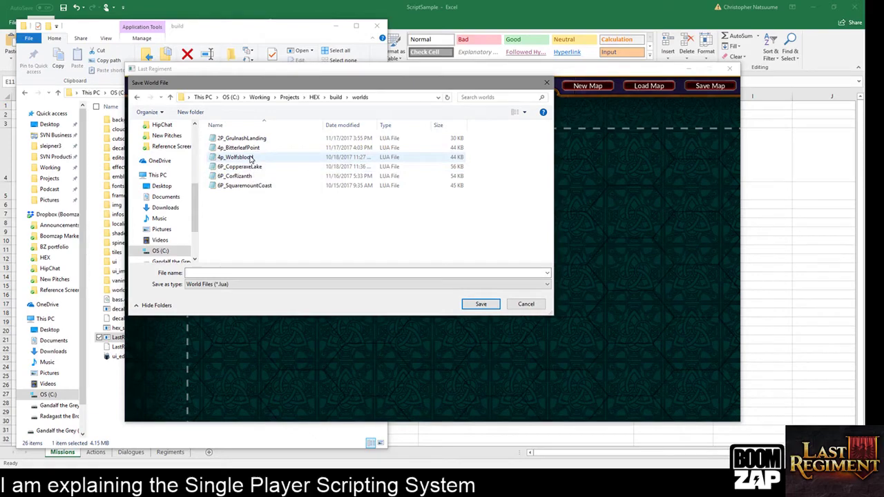
pyautogui.click(547, 83)
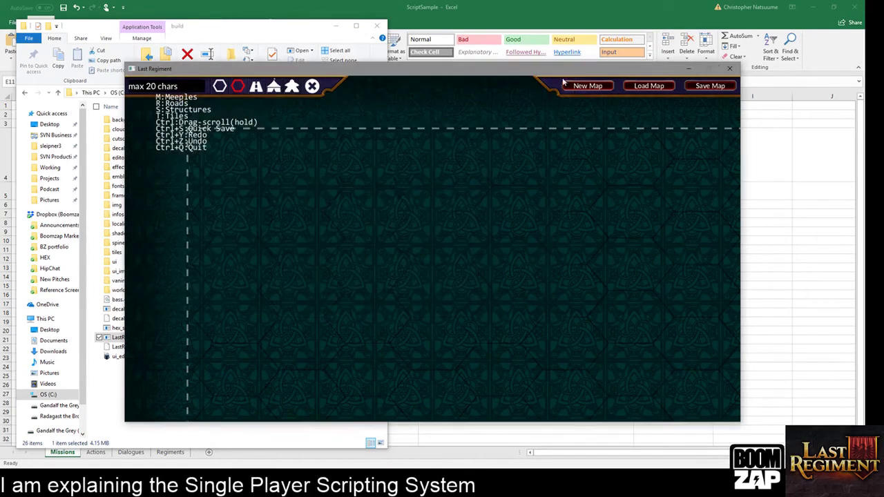
# Close Last Regiment, minimize File Explorer to return to Excel, and select the Player element on the Missions sheet
pyautogui.click(729, 69)
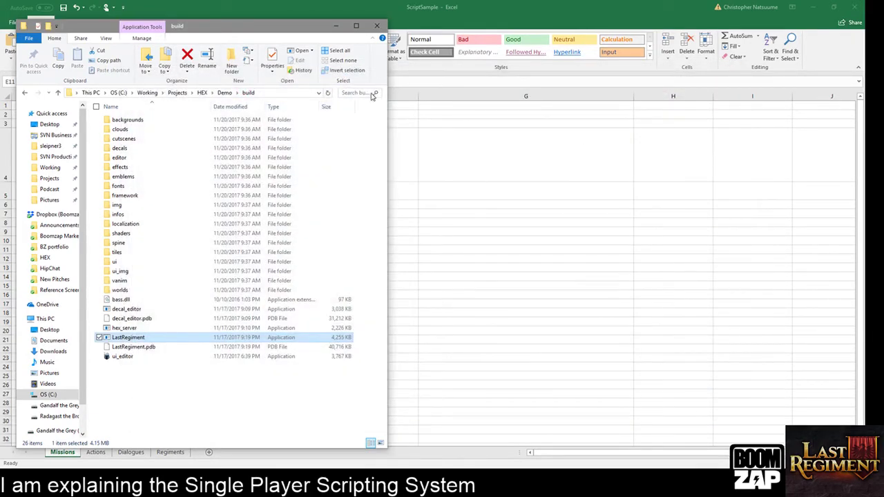
pyautogui.click(335, 26)
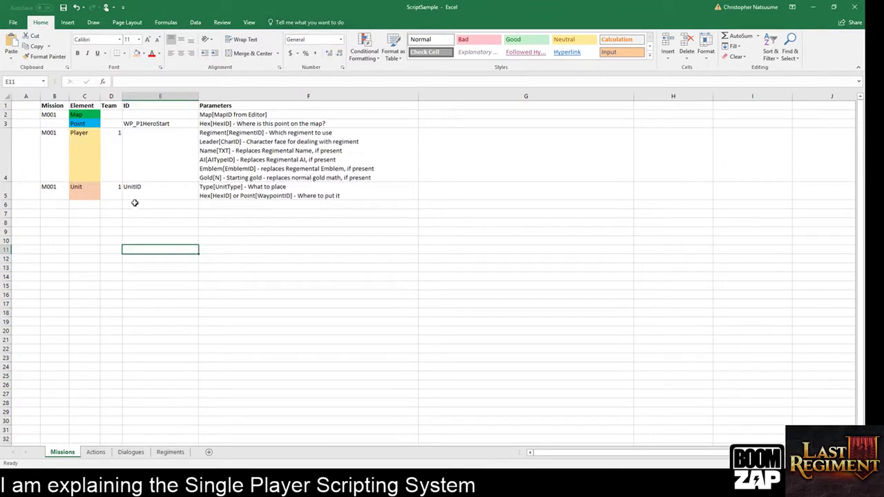
pyautogui.click(91, 169)
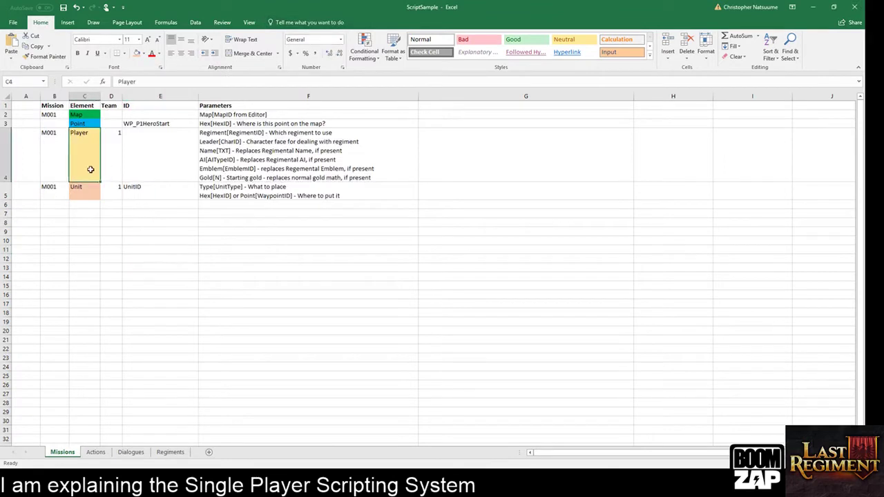
# Review the Map element's row on the Missions sheet and its Map[MapID from Editor] parameter, without editing it
pyautogui.doubleClick(242, 116)
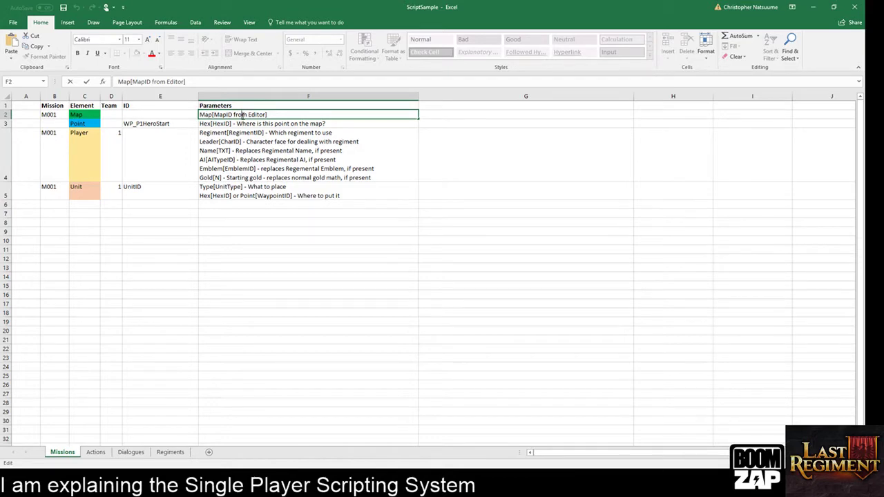
pyautogui.click(85, 115)
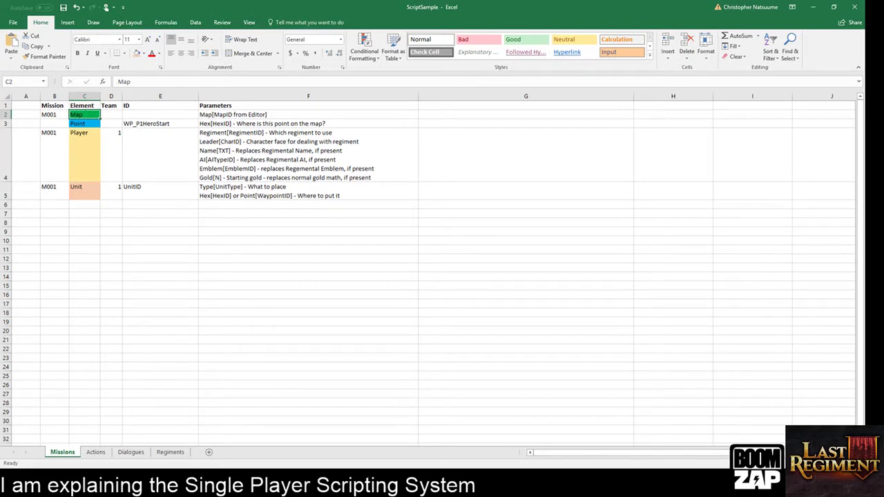
pyautogui.doubleClick(233, 115)
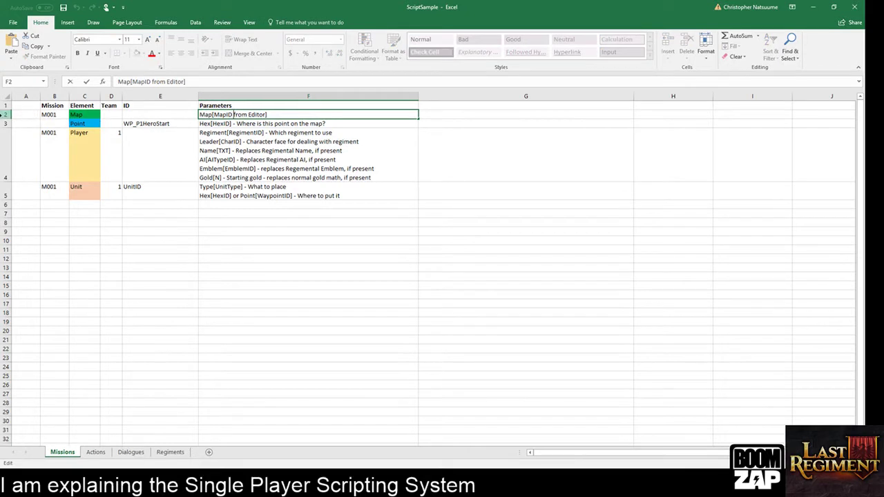
pyautogui.click(7, 114)
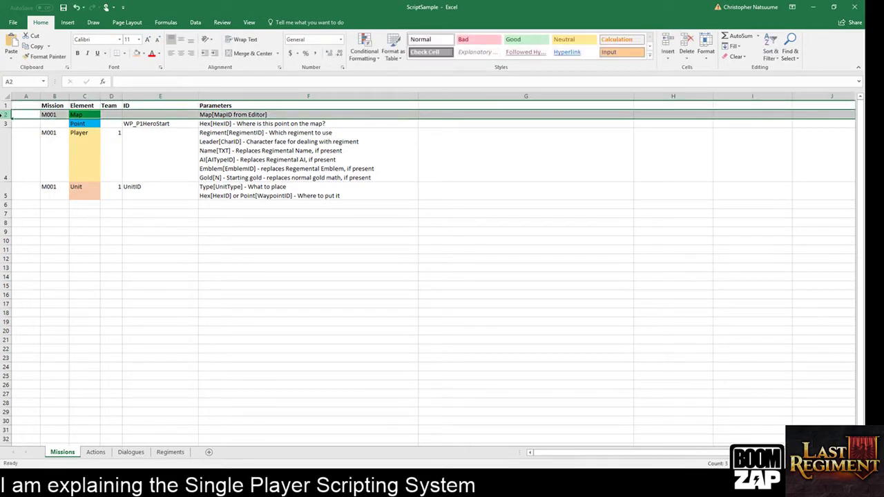
pyautogui.click(154, 115)
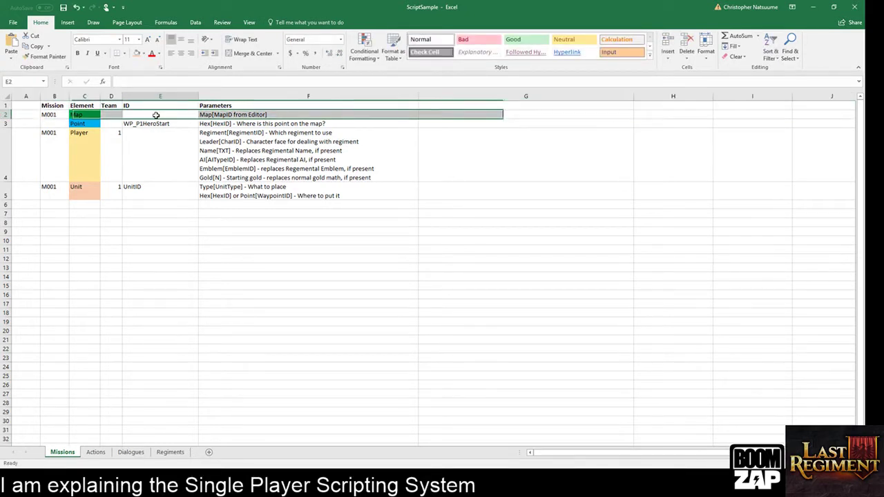
pyautogui.press('Right')
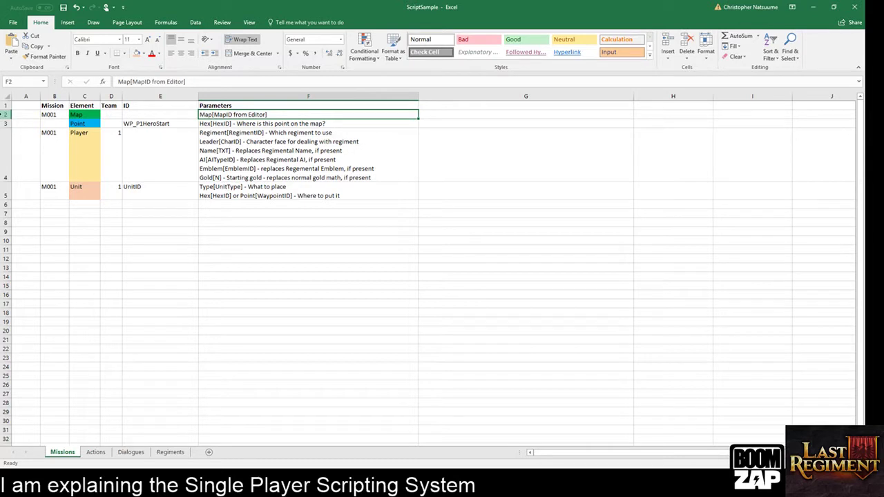
# Highlight the Map, Point, Player and Unit rows in turn, ending on the Unit element
pyautogui.click(4, 114)
pyautogui.click(5, 124)
pyautogui.click(5, 153)
pyautogui.click(5, 196)
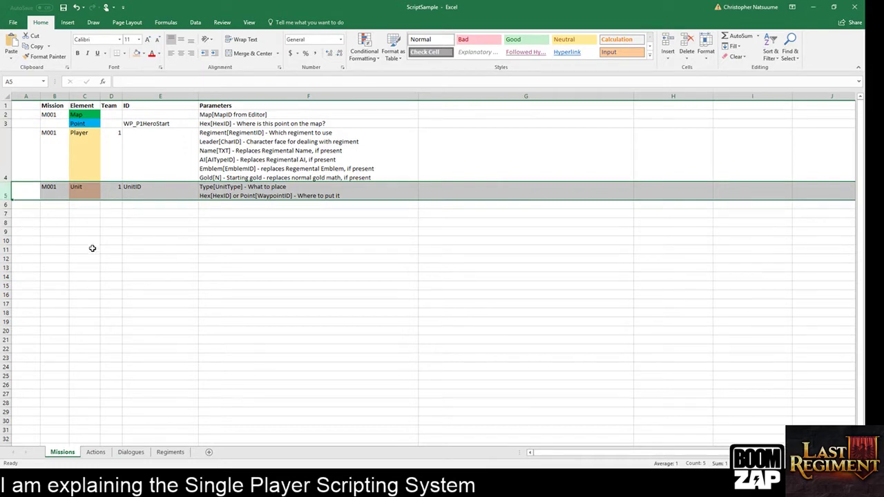
pyautogui.click(70, 195)
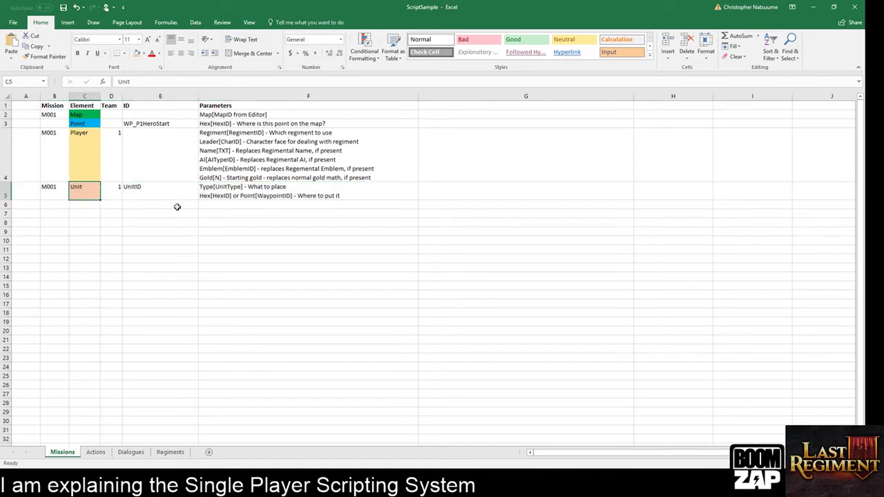
# Review the Player element's team number and row, followed by the Map and Point rows
pyautogui.press('Up')
pyautogui.press('Right')
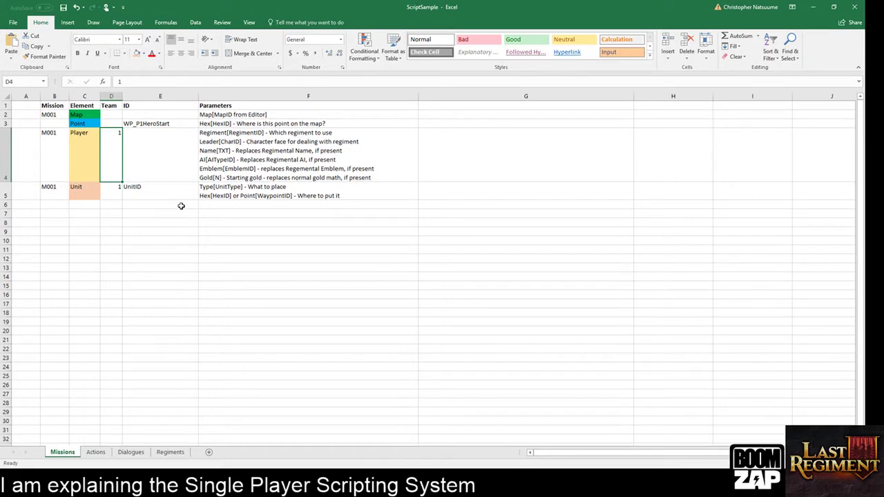
pyautogui.click(7, 152)
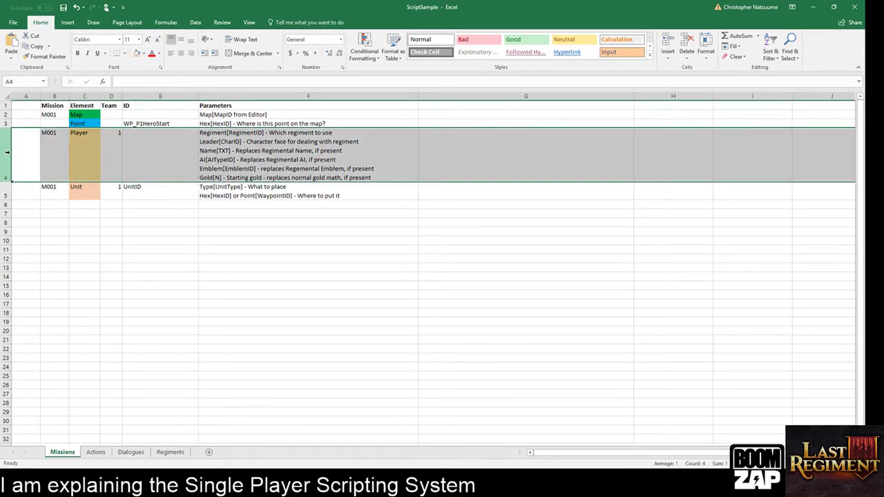
pyautogui.moveTo(4, 118); pyautogui.dragTo(4, 116)
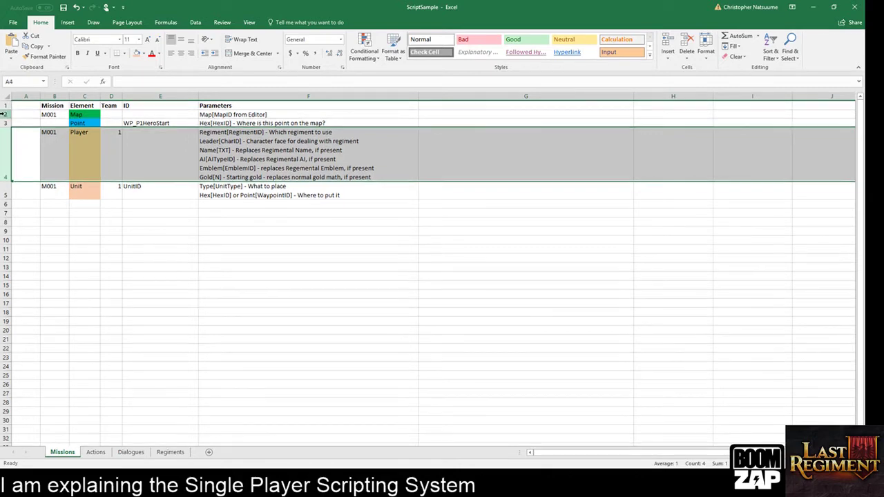
pyautogui.click(5, 114)
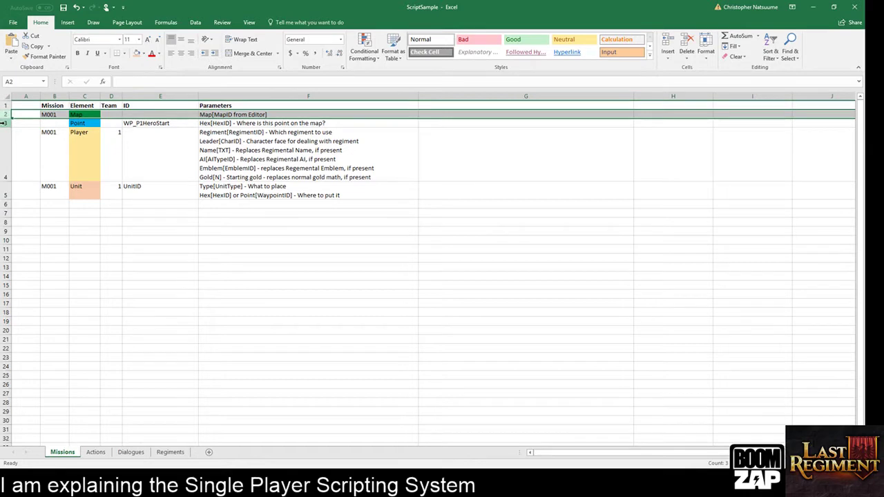
pyautogui.click(6, 123)
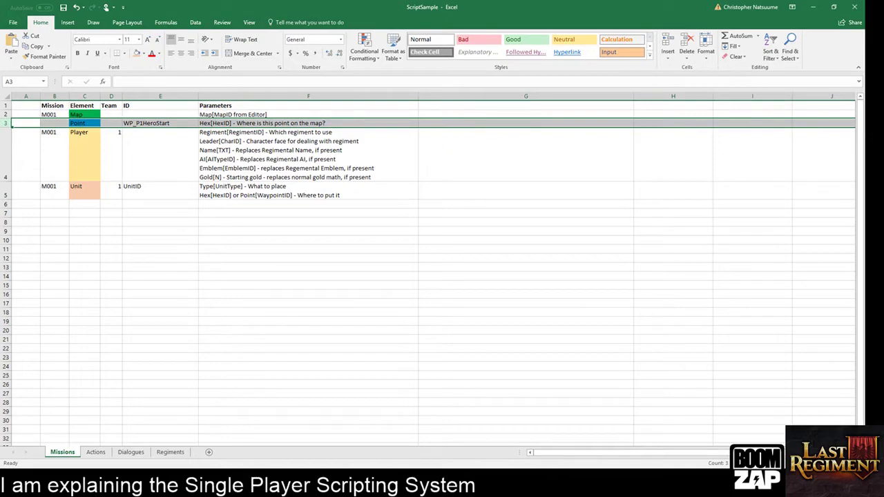
# Switch to File Explorer, launch LastRegiment from the build folder and start a skirmish on the 4p_Wolfsblood map
pyautogui.moveTo(208, 484)
pyautogui.moveTo(209, 434)
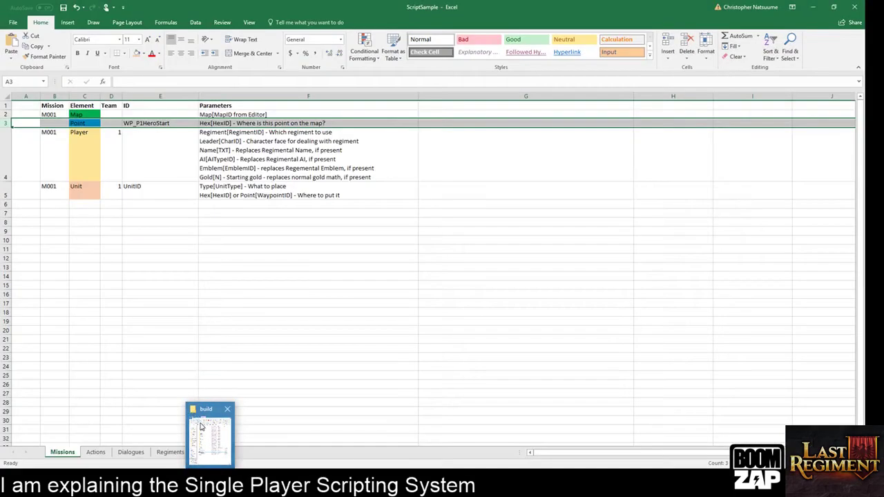
pyautogui.click(209, 429)
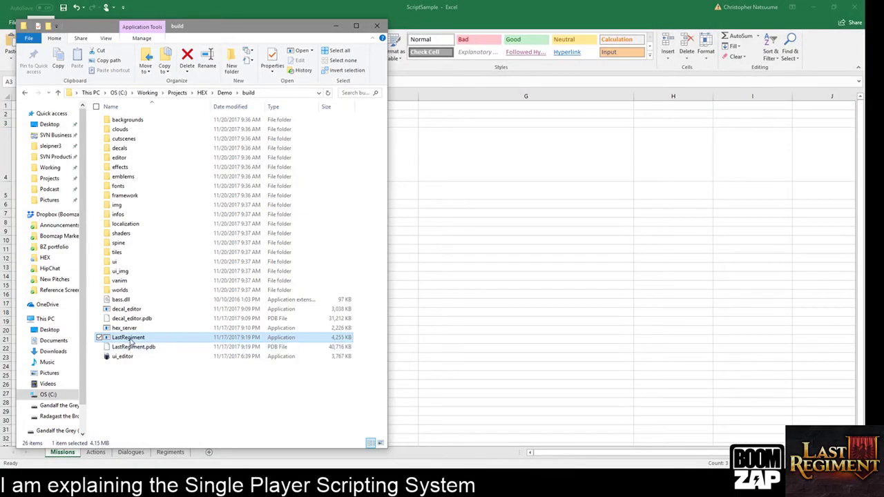
pyautogui.doubleClick(128, 337)
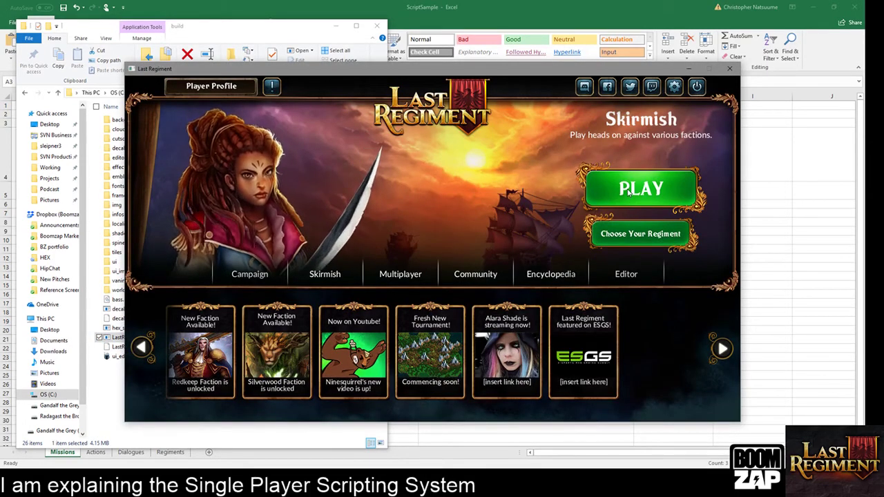
pyautogui.click(610, 191)
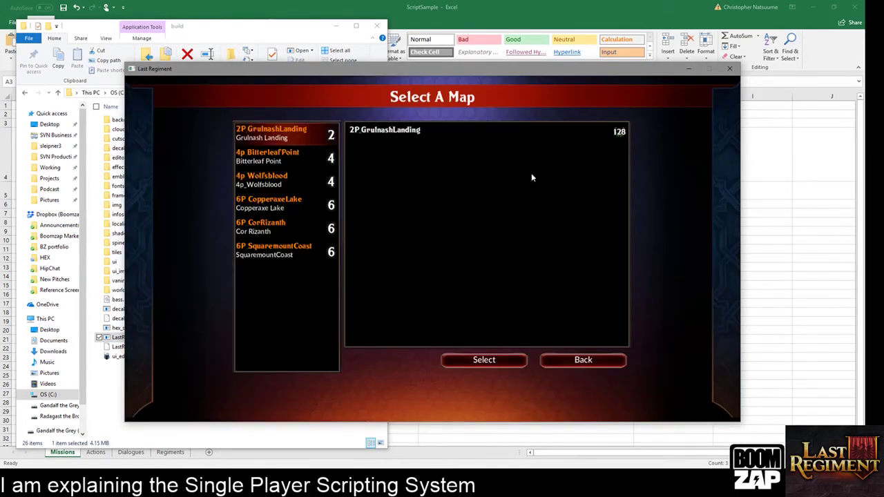
pyautogui.click(275, 185)
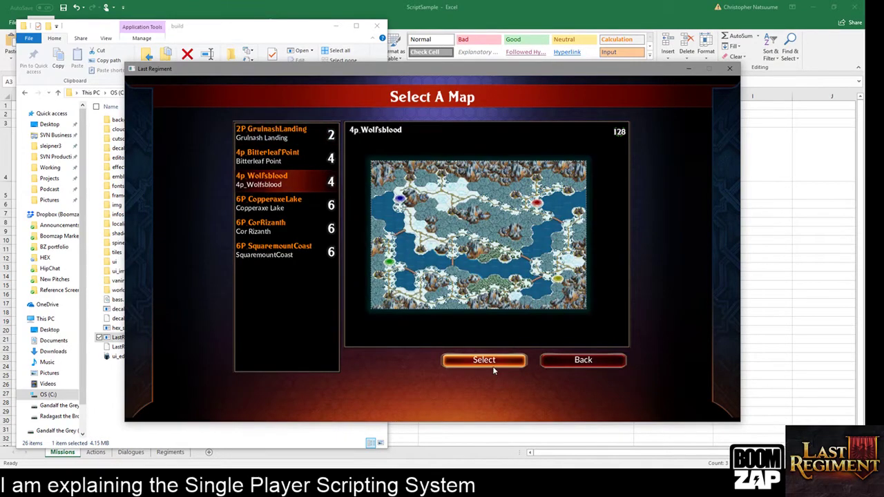
pyautogui.click(494, 363)
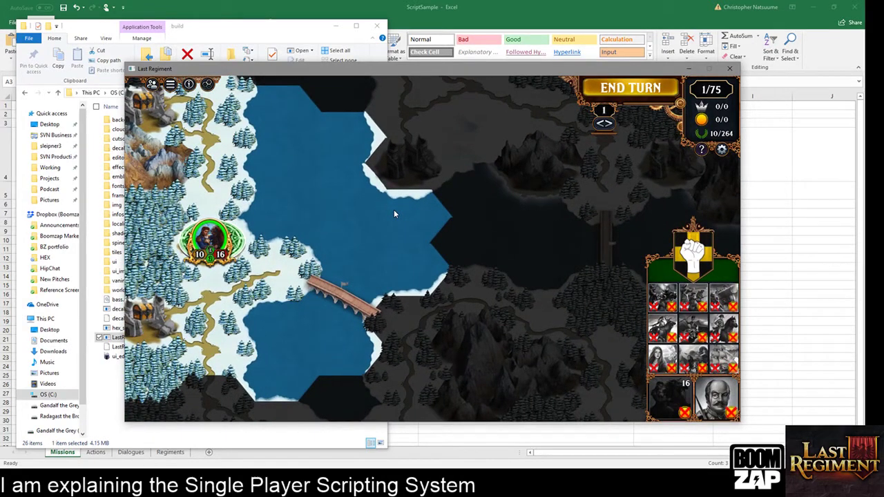
# Minimize File Explorer and inspect the skirmish map around the hero and up to its north-west corner
pyautogui.click(335, 27)
pyautogui.click(335, 26)
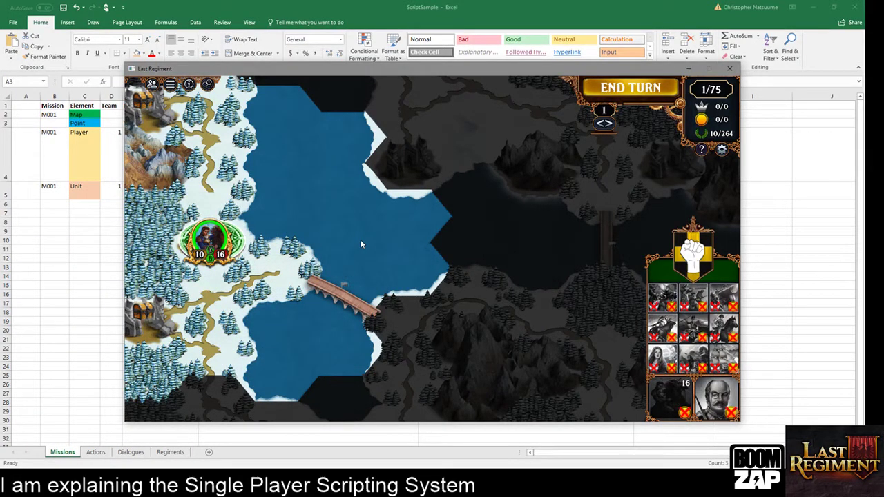
pyautogui.scroll(-3, 361, 244)
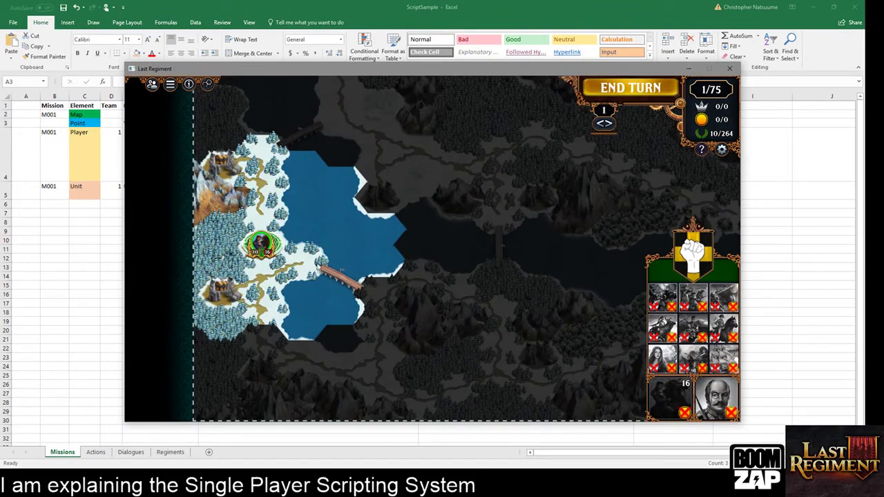
pyautogui.moveTo(323, 247); pyautogui.dragTo(290, 343)
pyautogui.moveTo(257, 246); pyautogui.dragTo(268, 337)
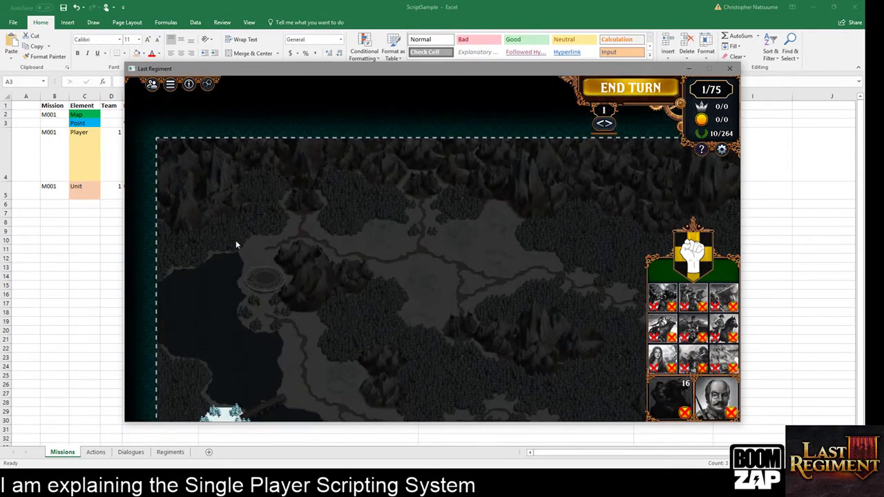
pyautogui.moveTo(174, 194)
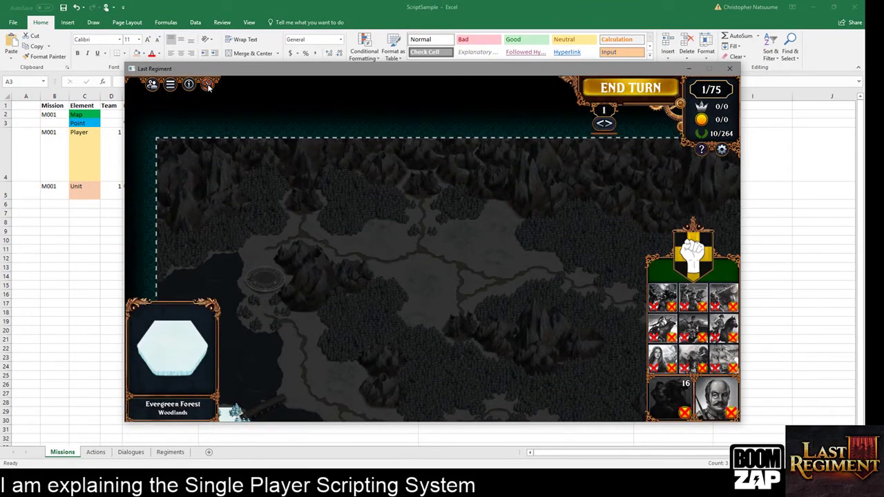
# Examine the hexes from the map's corner to the hero's starting area using the hex grid overlay, toggling the grid
pyautogui.moveTo(325, 207); pyautogui.dragTo(354, 340)
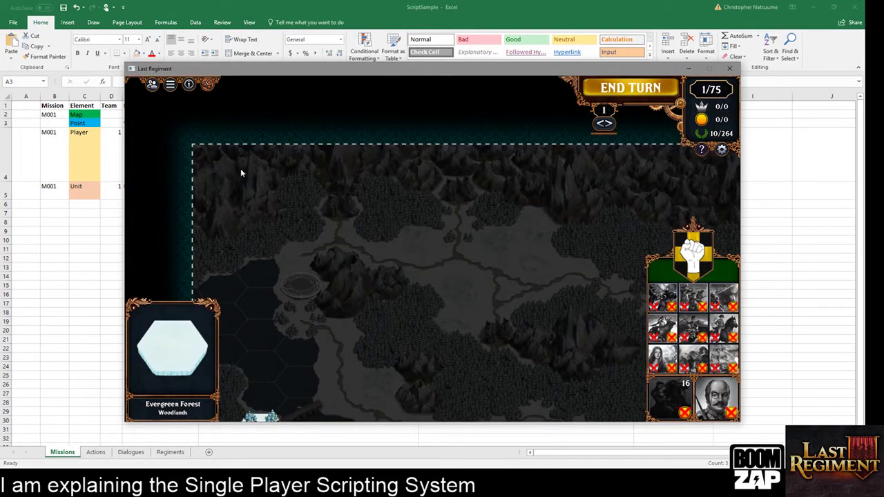
pyautogui.moveTo(312, 247); pyautogui.dragTo(415, 141)
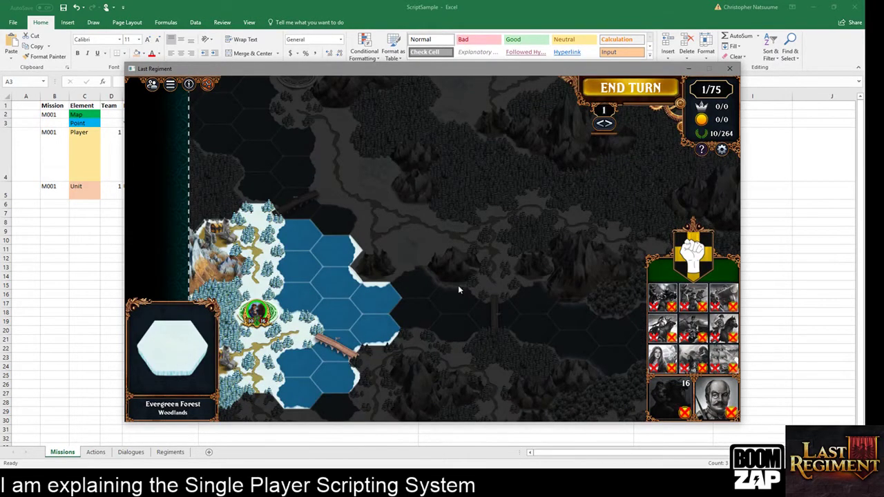
pyautogui.moveTo(458, 288); pyautogui.dragTo(395, 244)
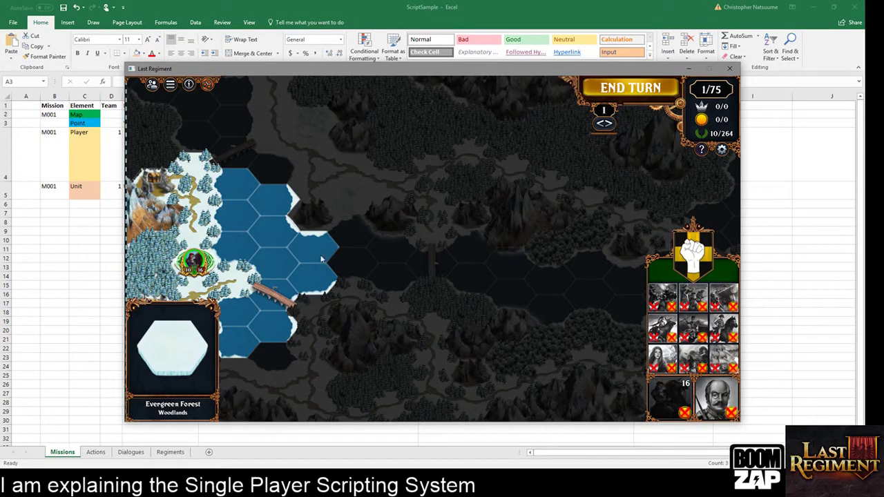
pyautogui.moveTo(289, 265); pyautogui.dragTo(298, 209)
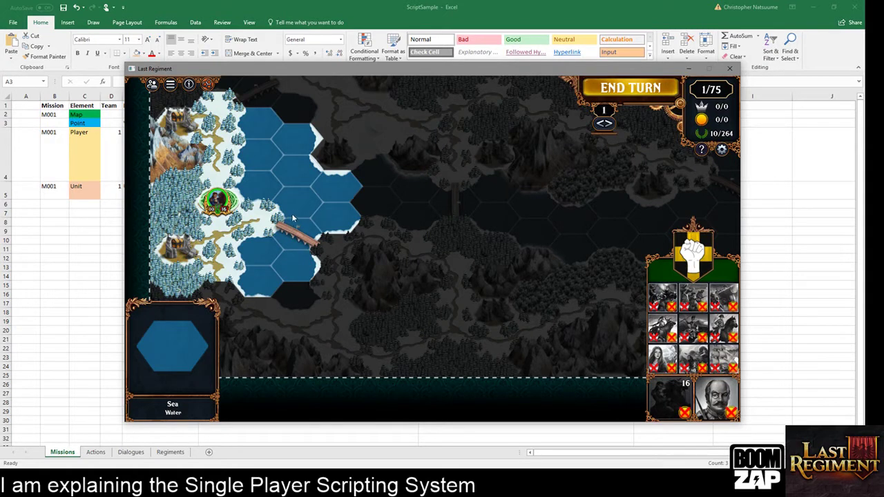
pyautogui.click(208, 85)
pyautogui.click(207, 85)
# Switch back to Excel and review the Point element's Hex[HexID] parameter, its WP_P1HeroStart ID and its whole row
pyautogui.hotkey('alt', 'Tab')
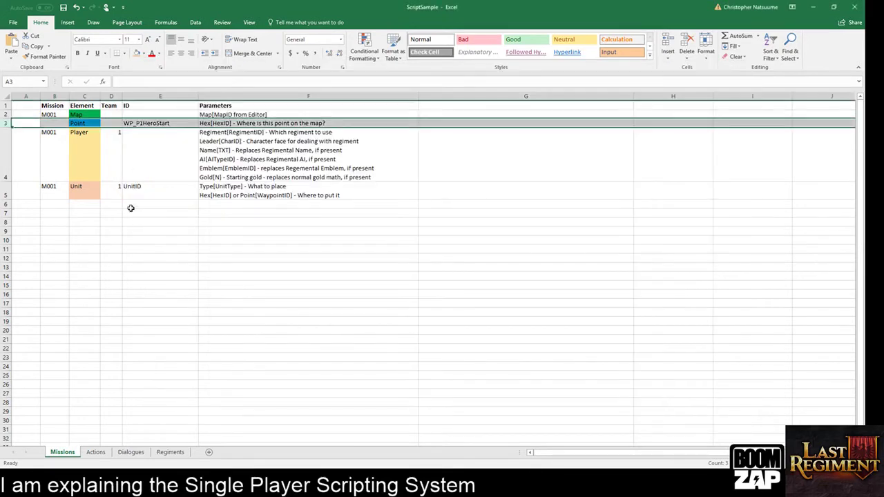
pyautogui.click(213, 123)
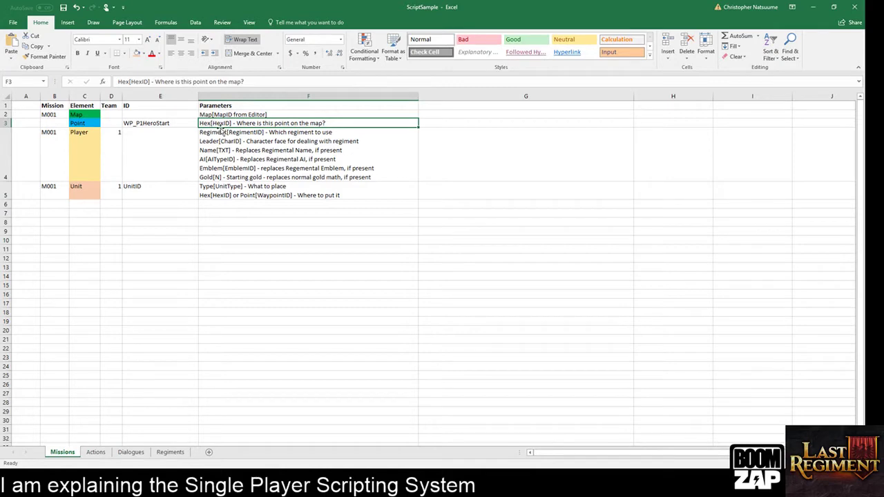
pyautogui.doubleClick(220, 123)
pyautogui.doubleClick(220, 123)
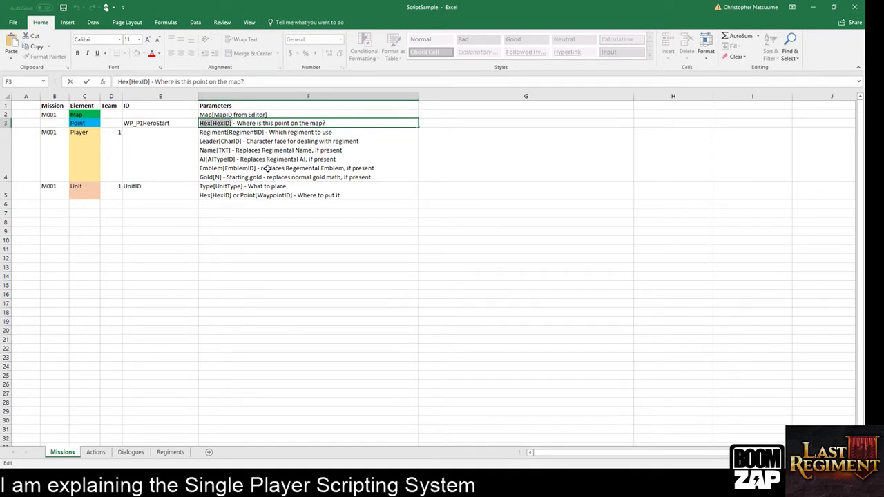
pyautogui.click(181, 123)
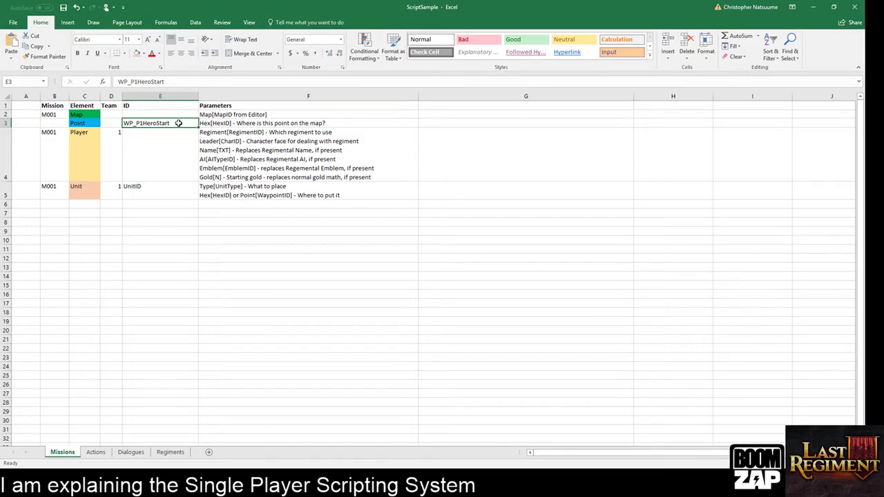
pyautogui.click(7, 123)
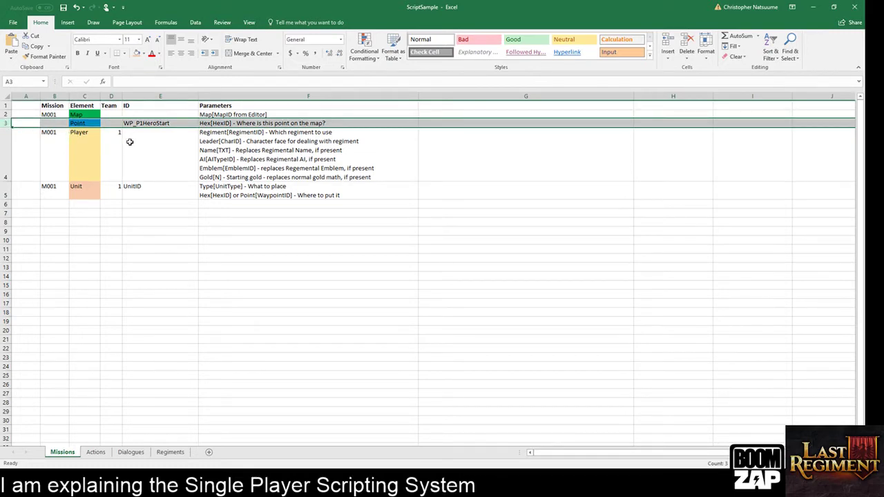
# Enter M001 as the mission of the Point element
pyautogui.click(53, 122)
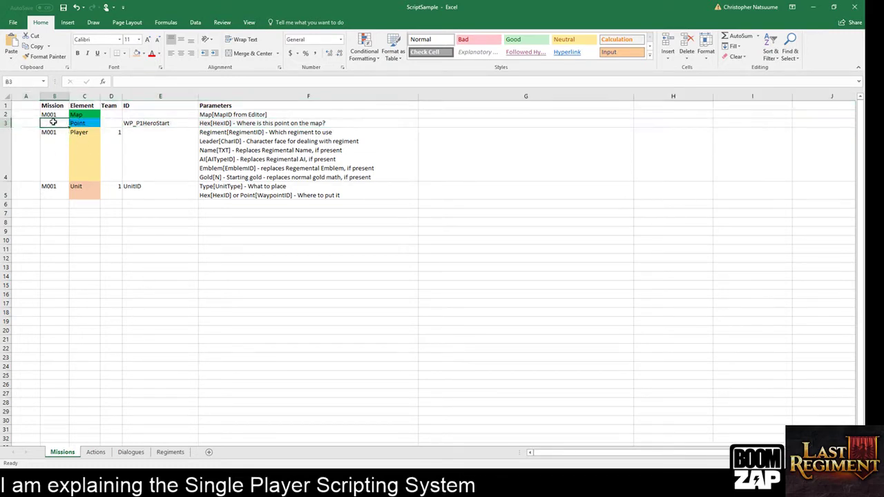
pyautogui.write('M001')
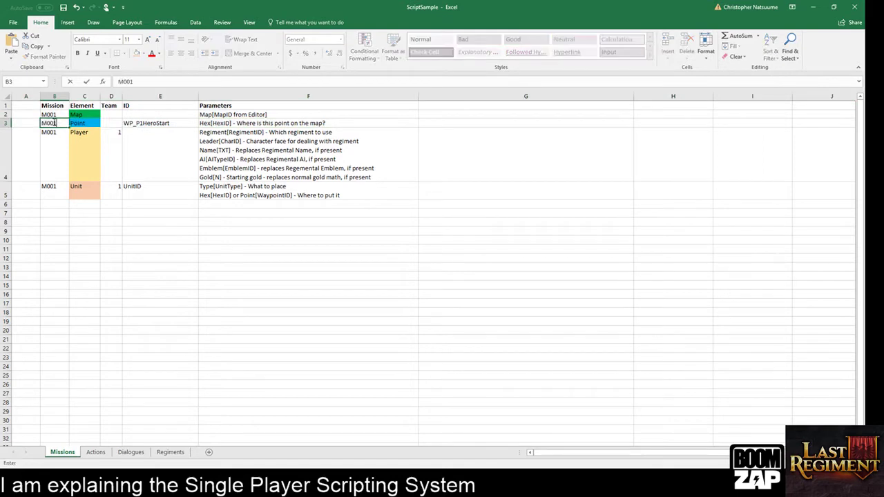
pyautogui.press('Return')
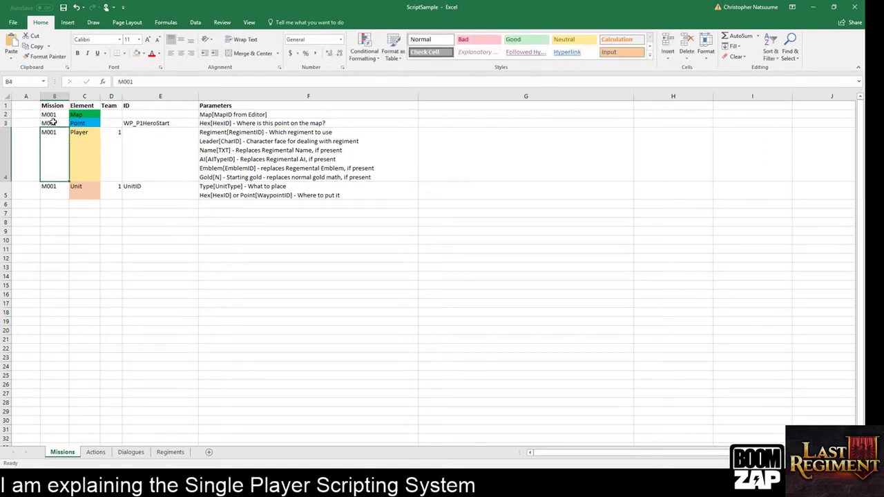
# Review the Point element's row, the Map[MapID from Editor] parameter, and the Player element's ID, type and team cells
pyautogui.click(4, 123)
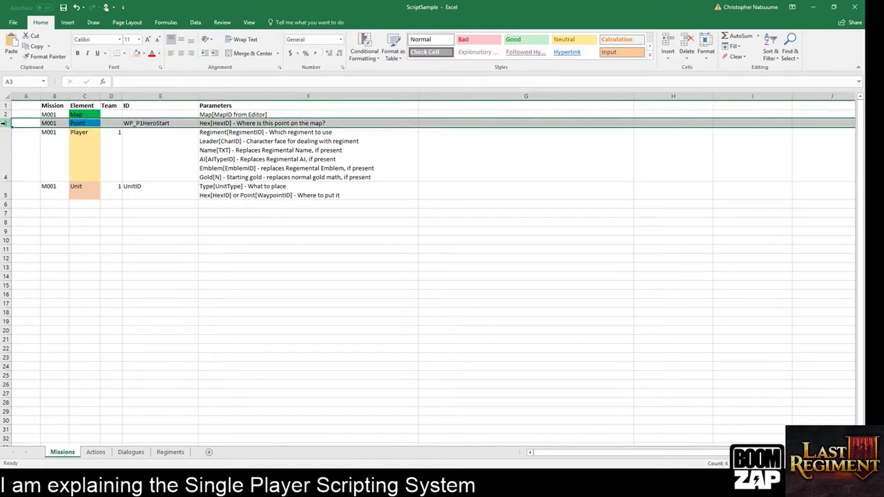
pyautogui.click(228, 116)
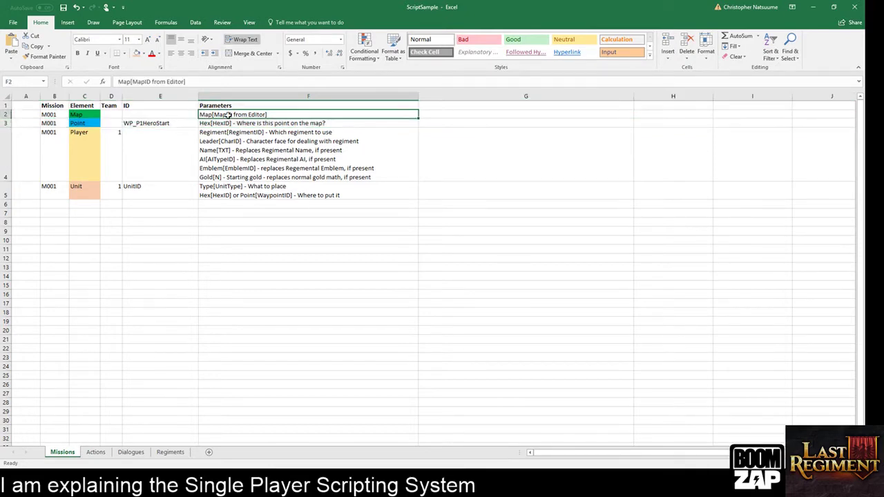
pyautogui.click(150, 165)
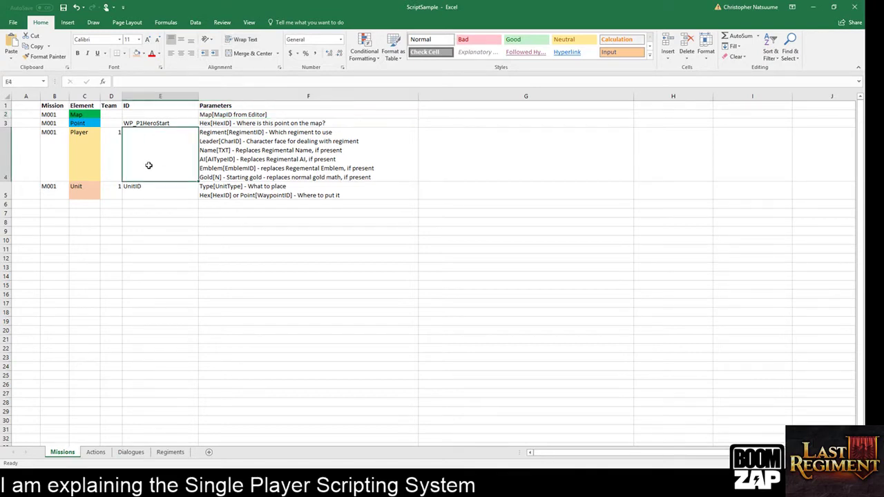
pyautogui.click(93, 157)
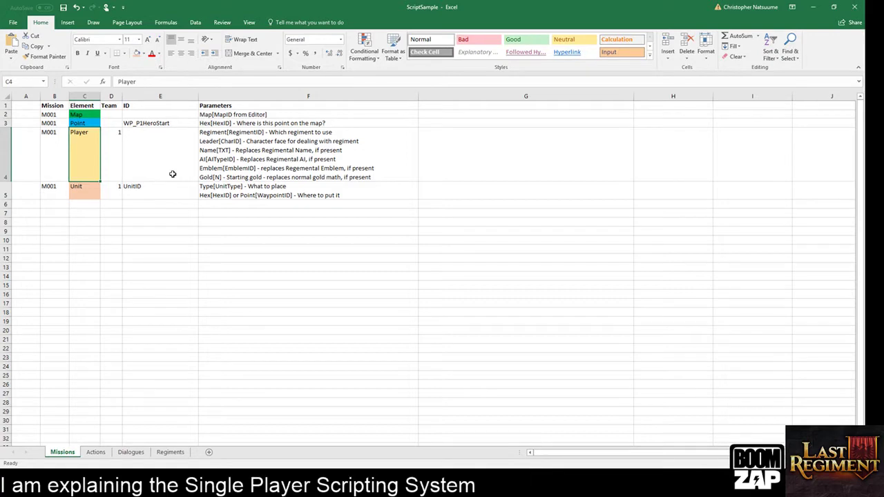
pyautogui.press('Right')
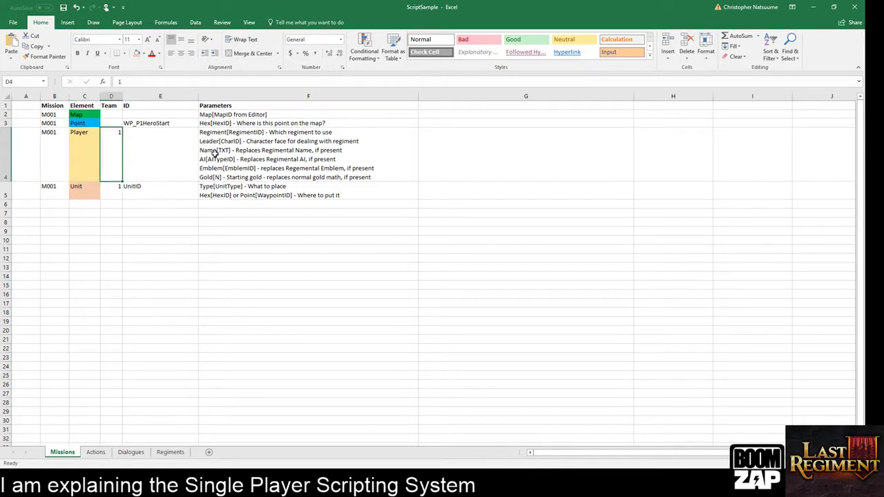
# Check the regiment ID on the Regiments sheet and enter Regiment[Reg_001] beside the Player element's parameters on the Missions sheet
pyautogui.click(170, 452)
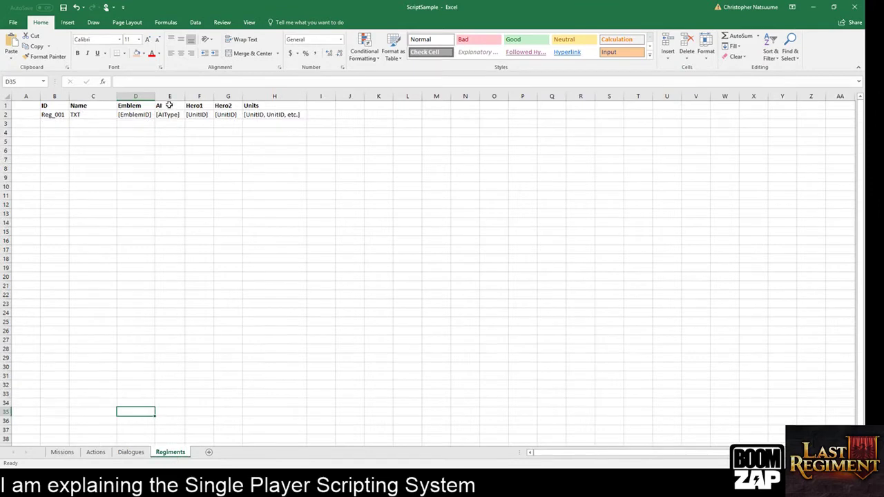
pyautogui.click(53, 115)
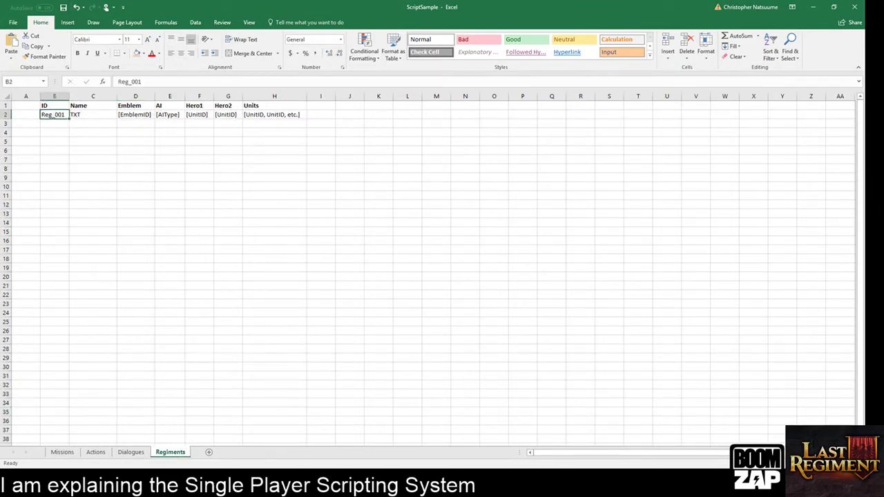
pyautogui.click(62, 452)
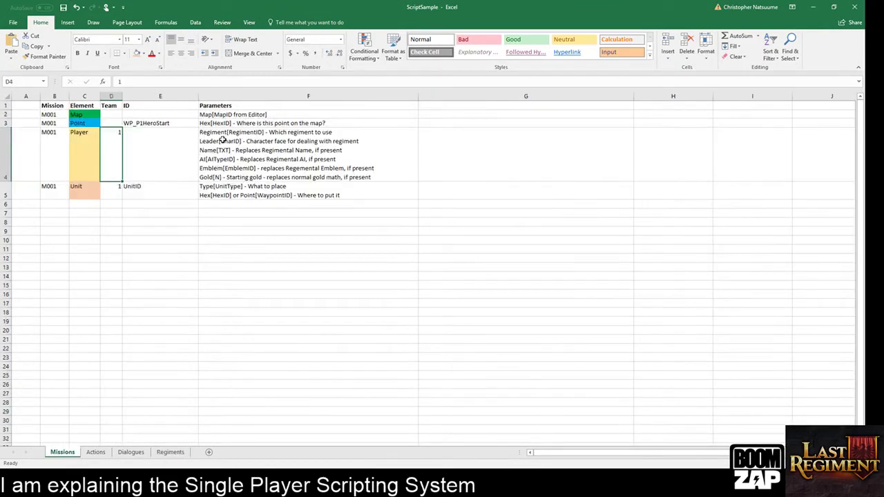
pyautogui.doubleClick(235, 132)
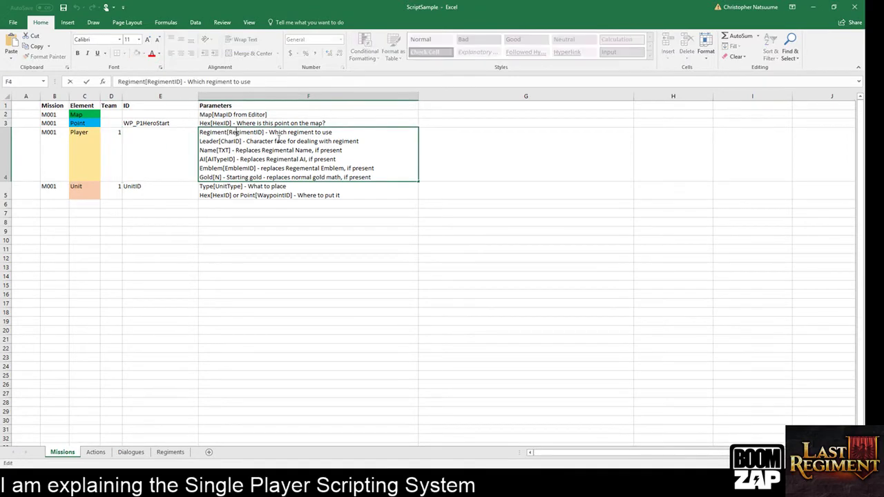
pyautogui.click(468, 149)
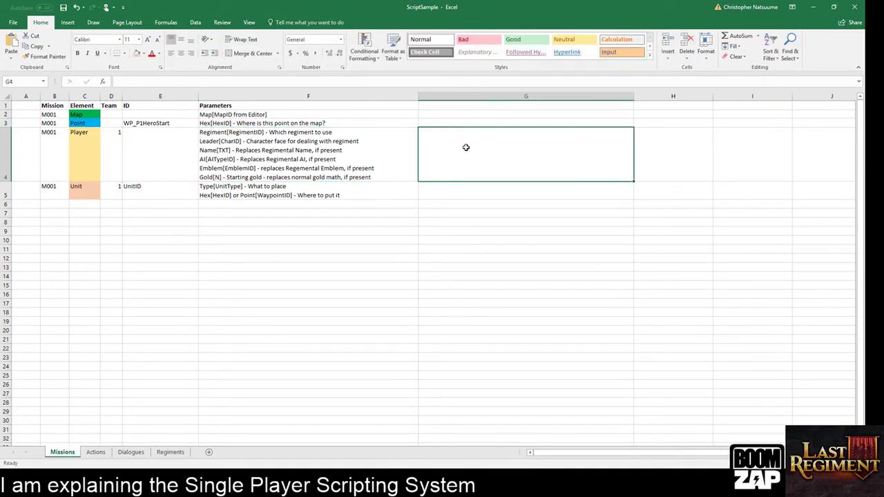
pyautogui.write('Regimen')
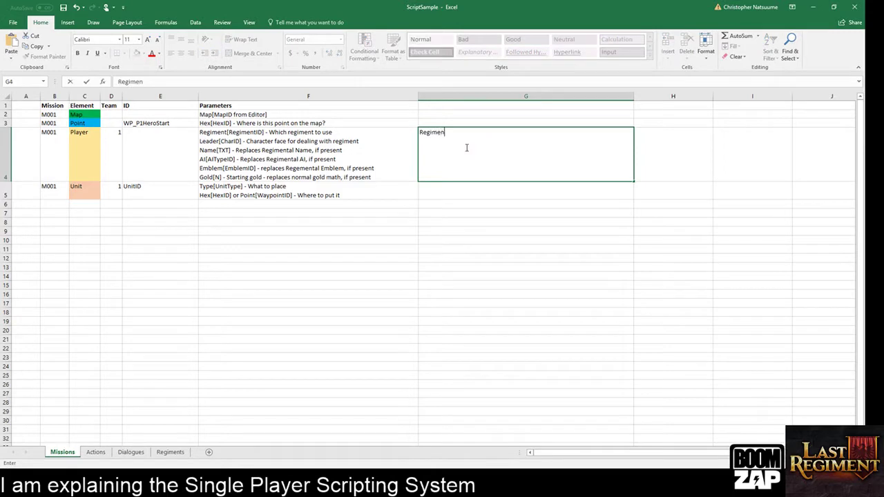
pyautogui.write('t[Reg_001')
pyautogui.press('Return')
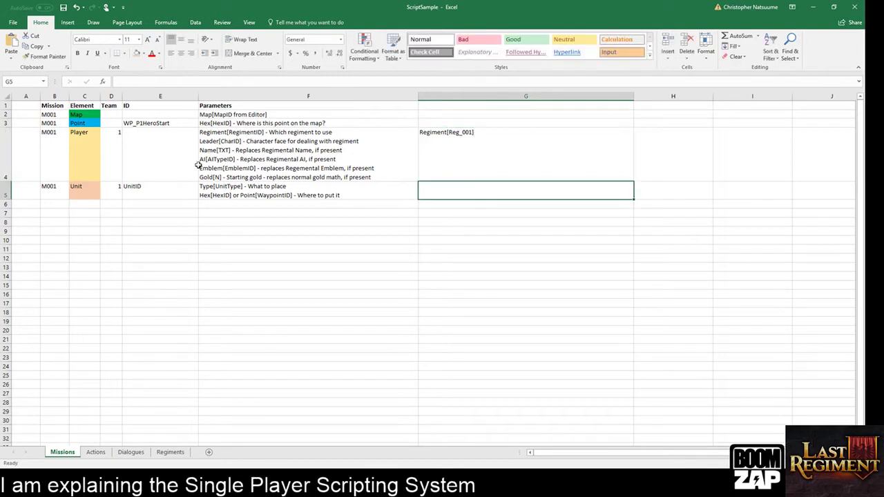
# Review the Regiments sheet again and append ", Name[Maple's Happy Campers]" to the Regiment[Reg_001] example in the Player row
pyautogui.click(170, 451)
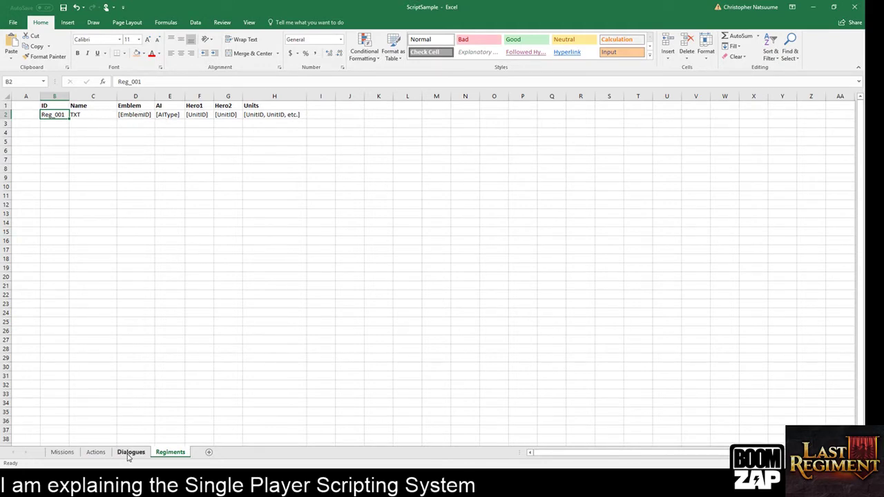
pyautogui.click(60, 455)
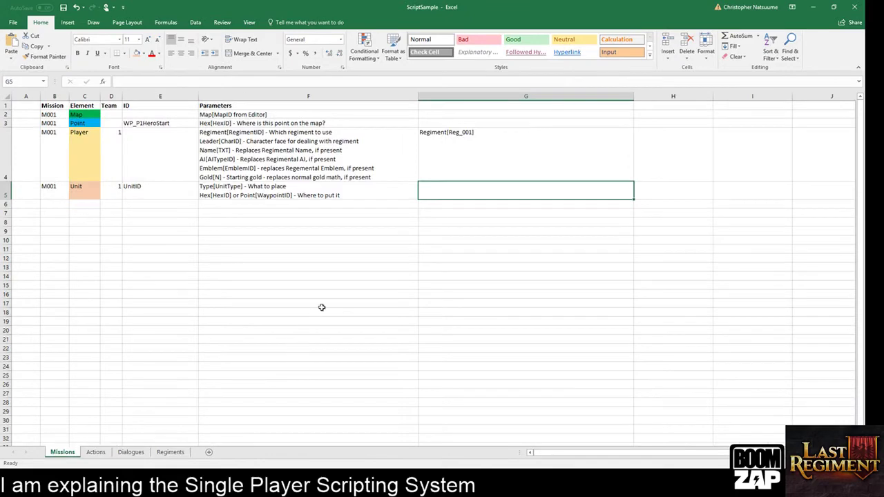
pyautogui.click(171, 453)
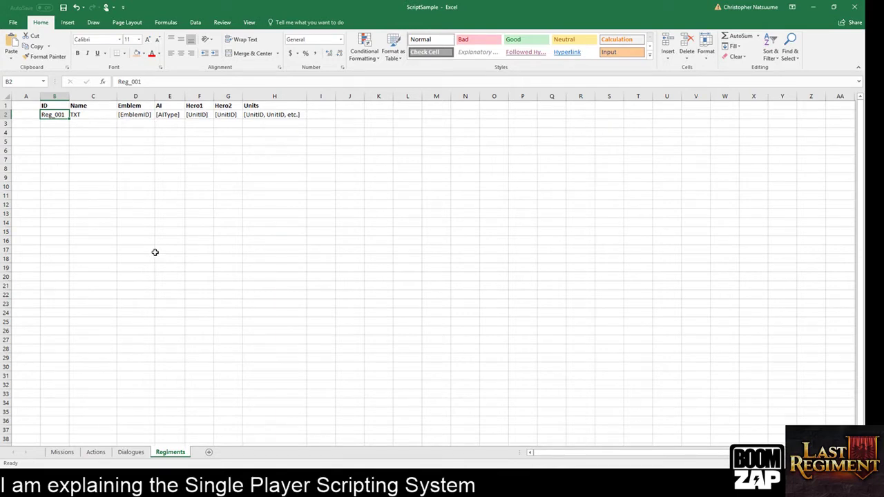
pyautogui.click(60, 453)
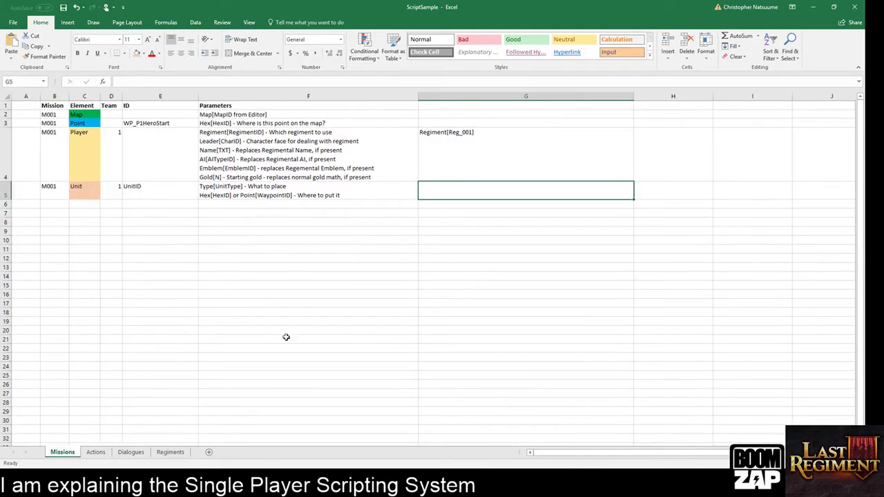
pyautogui.click(237, 144)
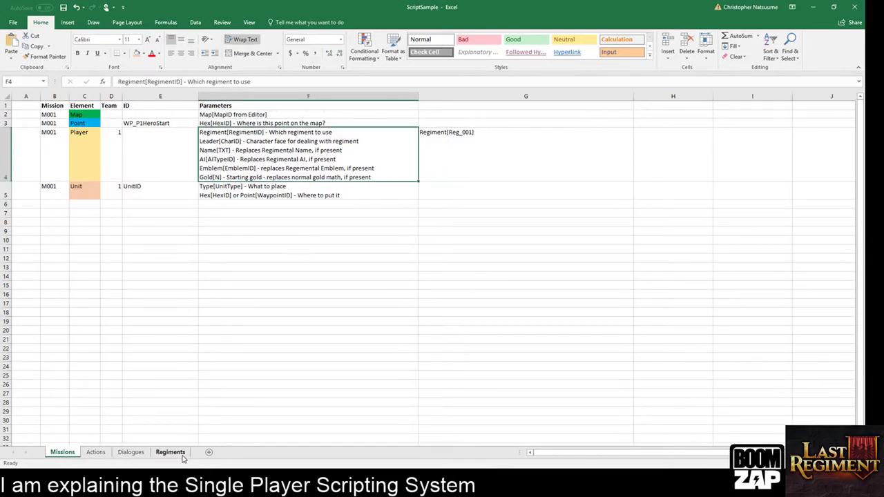
pyautogui.click(495, 139)
pyautogui.doubleClick(495, 139)
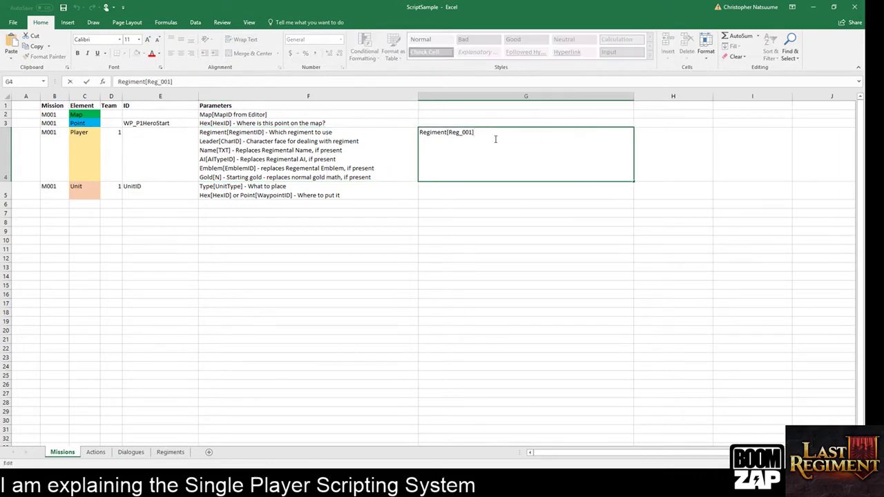
pyautogui.write(", Name[Maple's Happy Campers]")
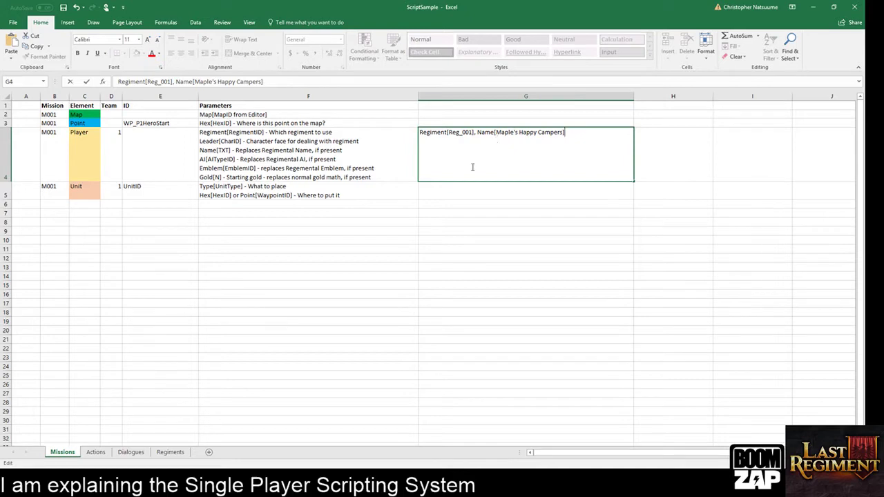
# Set the name of regiment Reg_001 to Bob's Builders on the Regiments sheet, returning to the Missions sheet
pyautogui.click(172, 457)
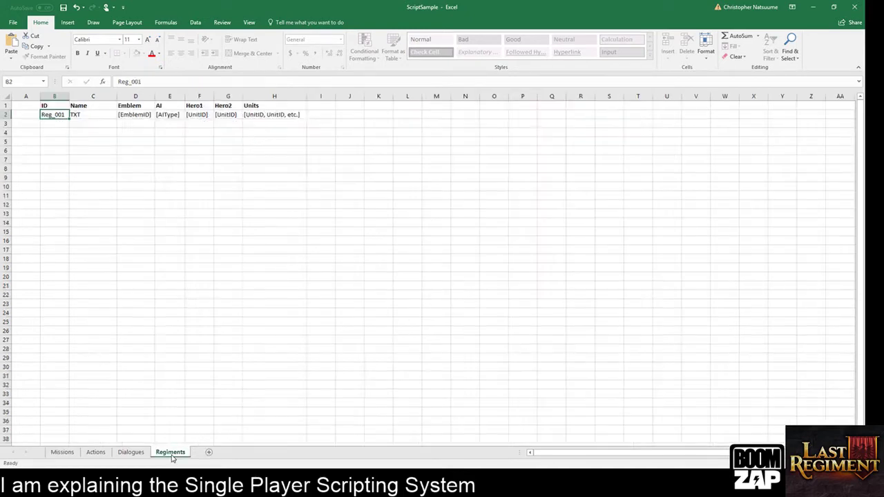
pyautogui.click(86, 115)
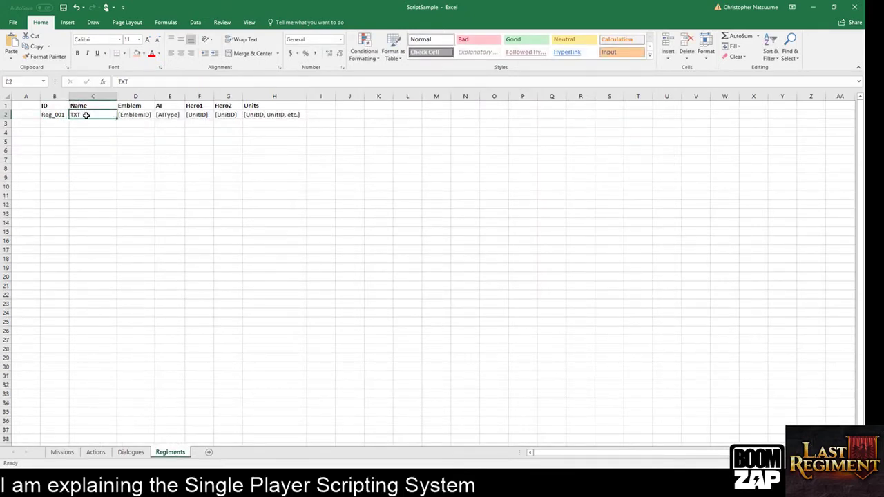
pyautogui.write("Bob's Builder")
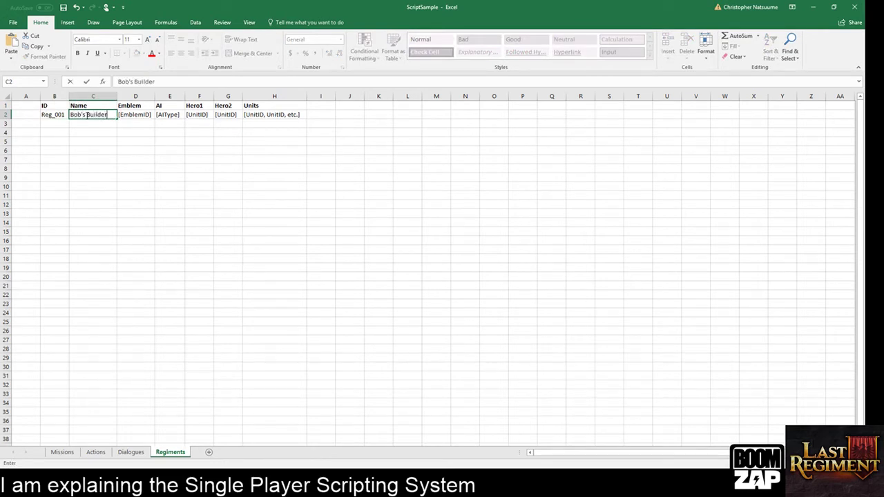
pyautogui.write('s')
pyautogui.click(99, 177)
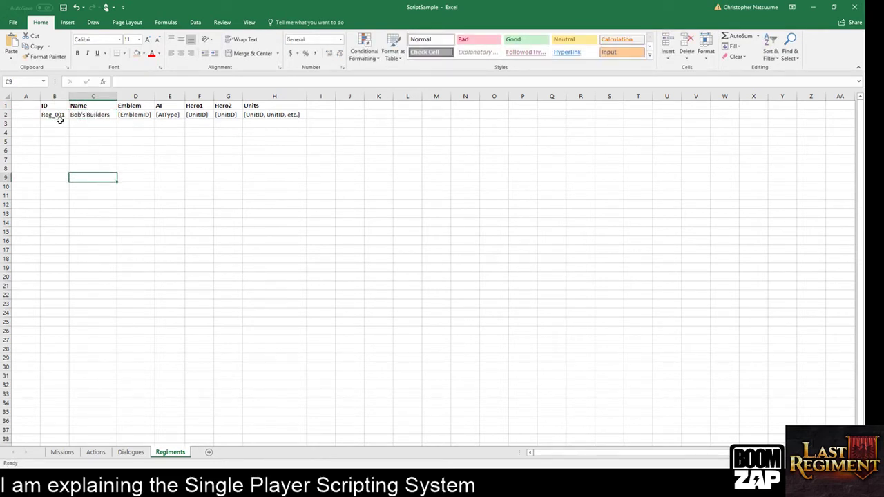
pyautogui.click(63, 452)
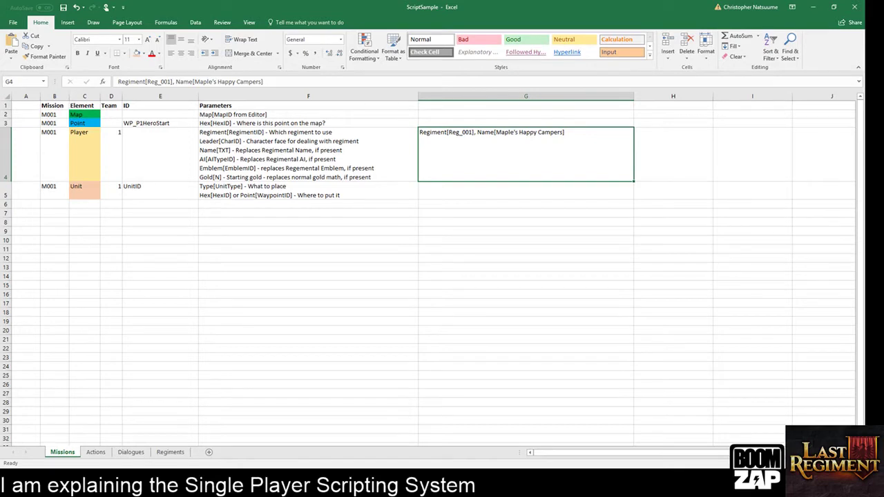
# Switch to Last Regiment and exit the current skirmish to the main menu
pyautogui.hotkey('alt', 'Tab')
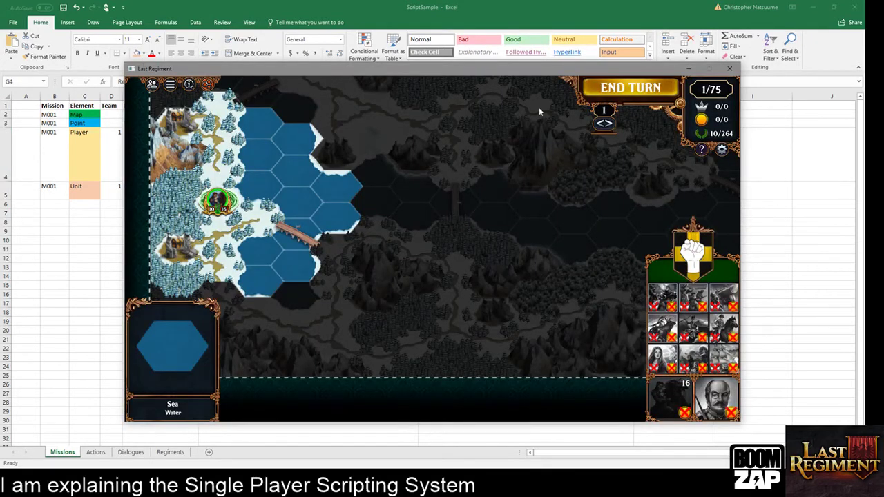
pyautogui.click(726, 152)
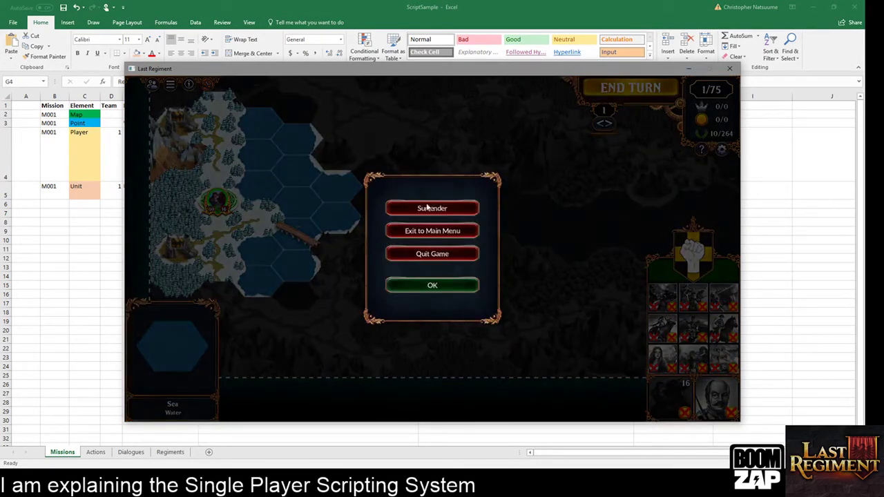
pyautogui.click(433, 233)
pyautogui.click(415, 302)
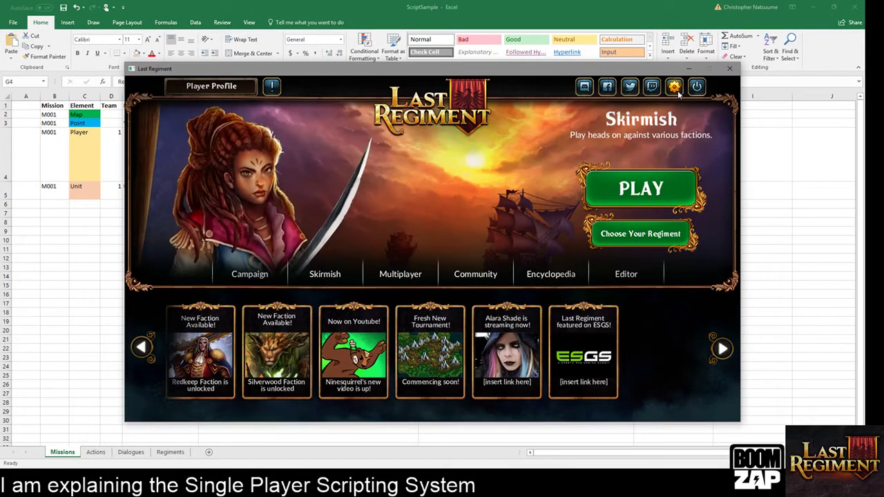
# Load the 4p Wolfsblood map in the map editor
pyautogui.click(625, 275)
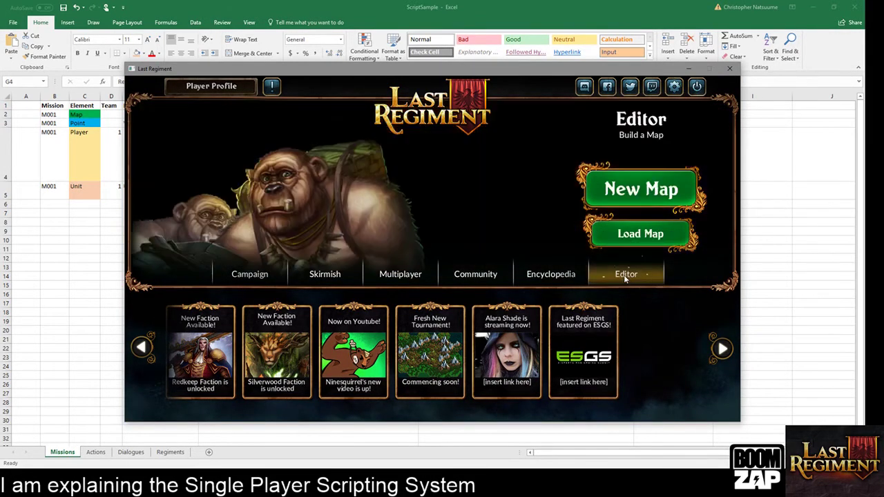
pyautogui.click(642, 239)
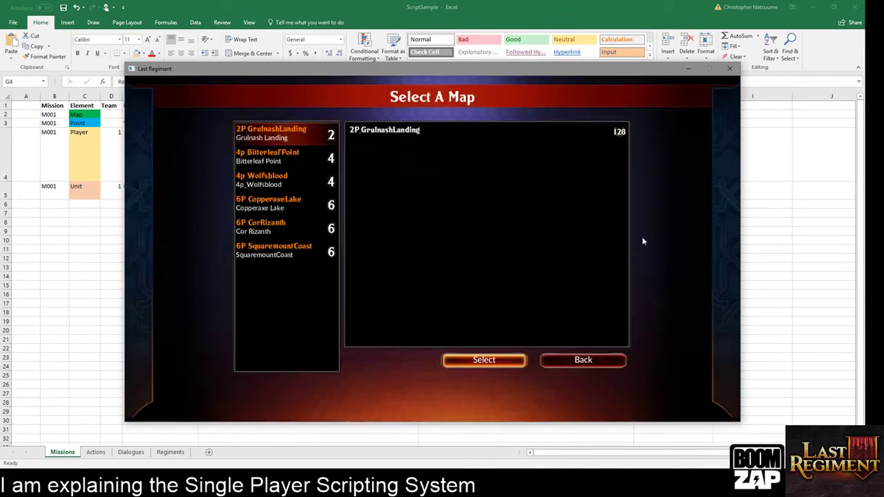
pyautogui.click(259, 184)
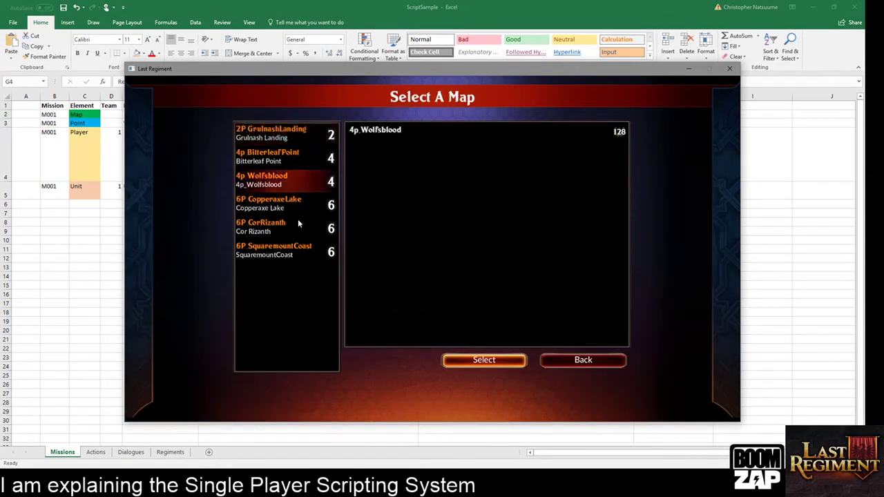
pyautogui.click(482, 364)
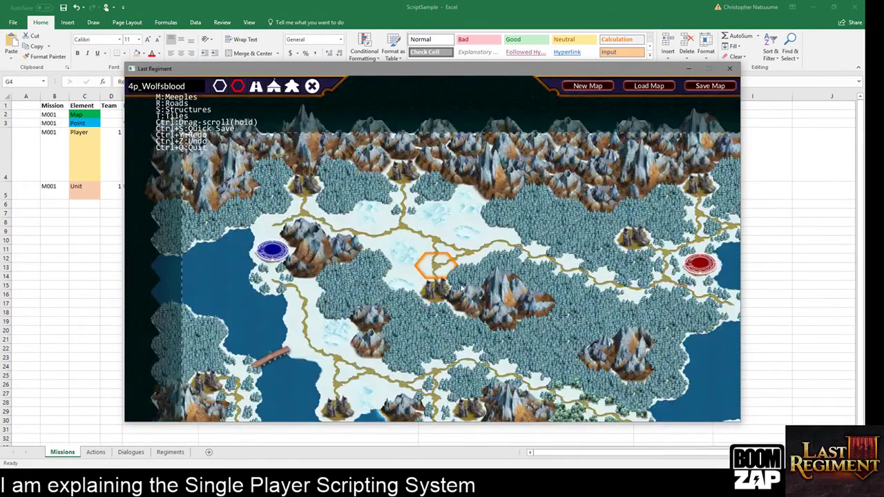
# Place two Village structures on adjacent hexes beside the green portal near the map's western edge
pyautogui.scroll(-1, 469, 259)
pyautogui.scroll(-5, 476, 259)
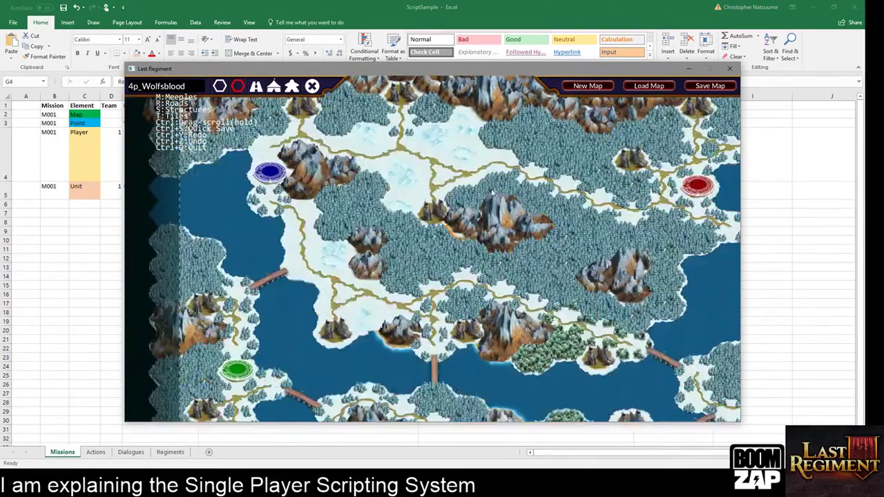
pyautogui.scroll(-2, 414, 228)
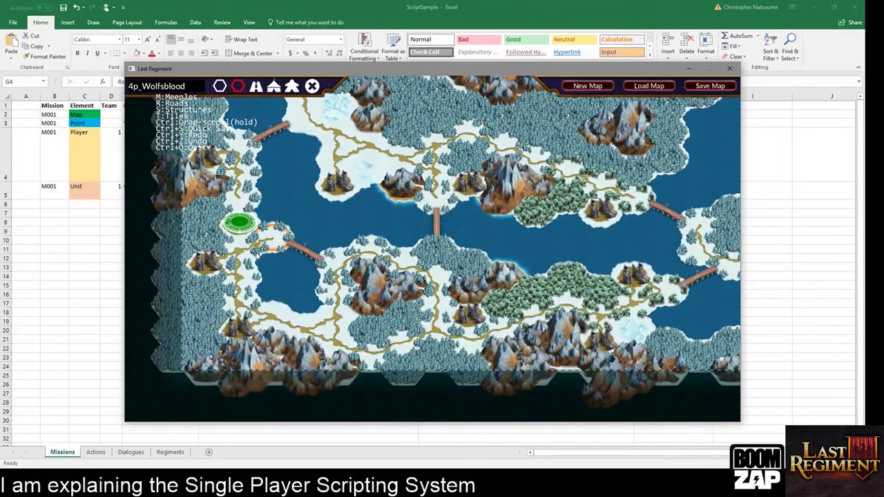
pyautogui.scroll(3, 250, 254)
pyautogui.scroll(-3, 250, 254)
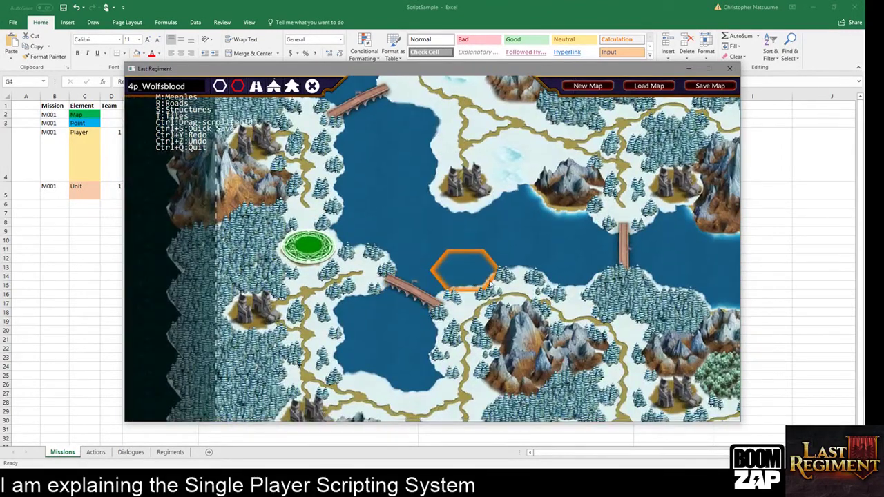
pyautogui.click(275, 87)
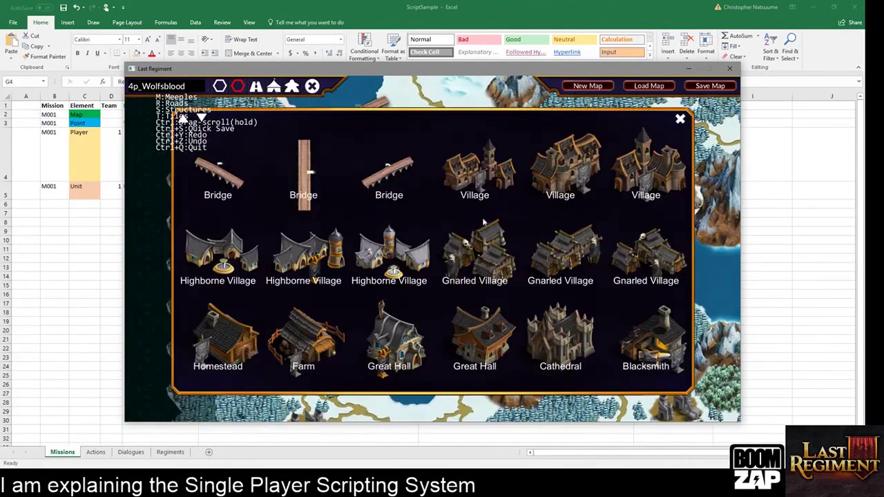
pyautogui.click(560, 166)
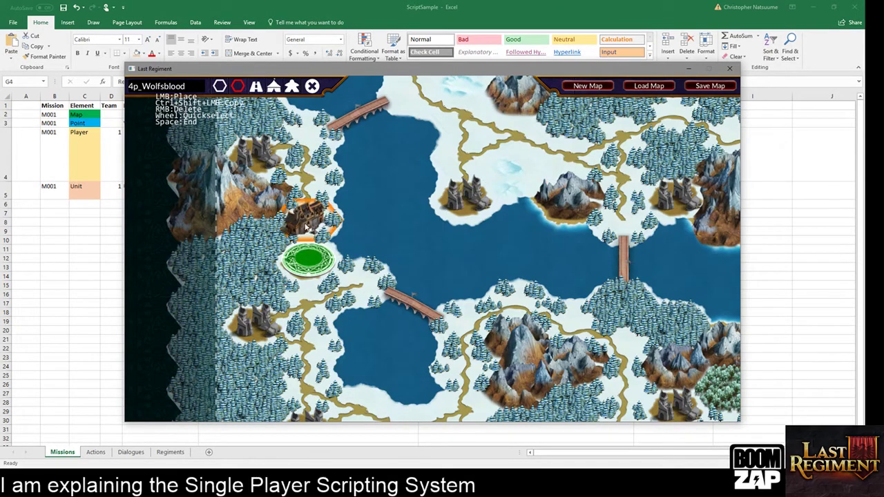
pyautogui.click(310, 211)
pyautogui.click(262, 246)
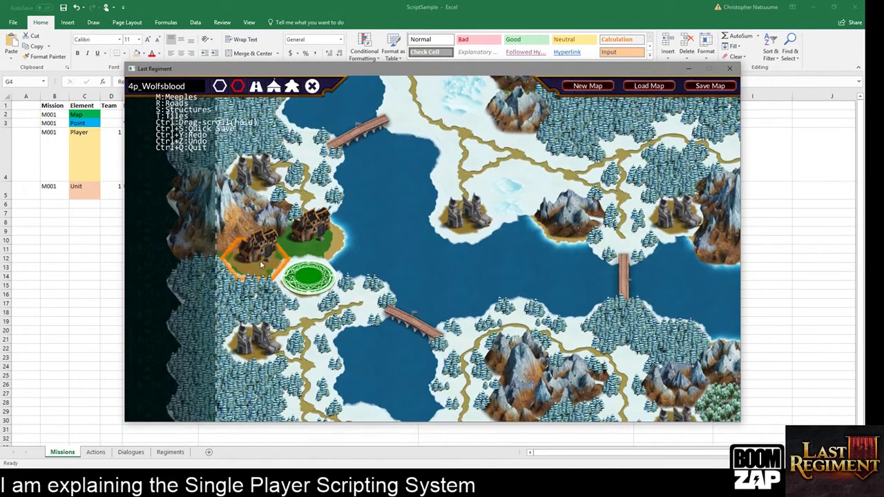
# Enable has_wall on both new villages and assign them to player 1
pyautogui.click(267, 266)
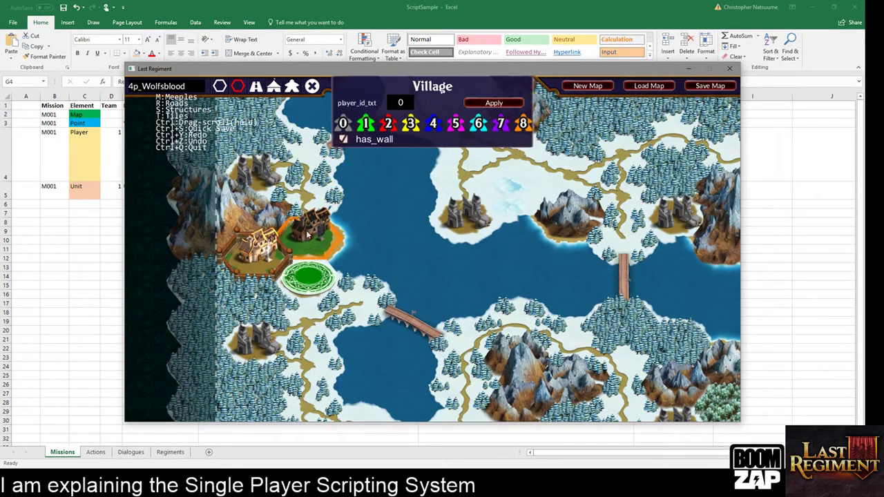
pyautogui.click(343, 139)
pyautogui.click(343, 139)
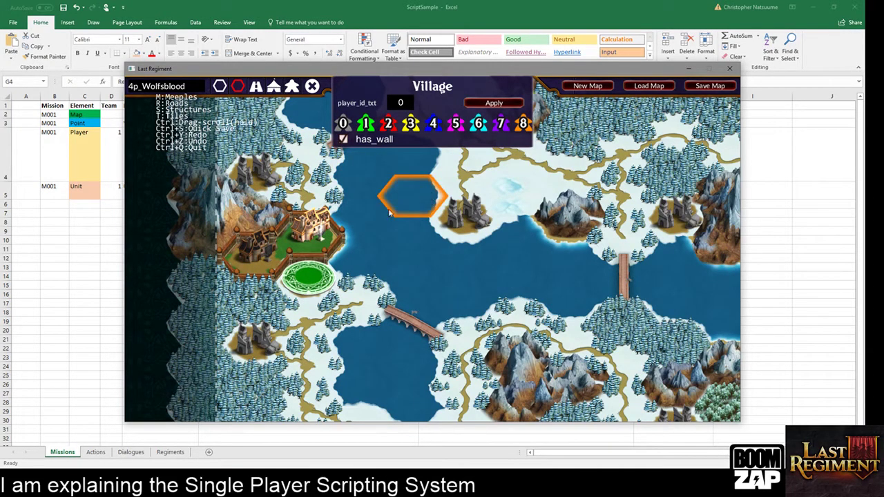
pyautogui.click(263, 255)
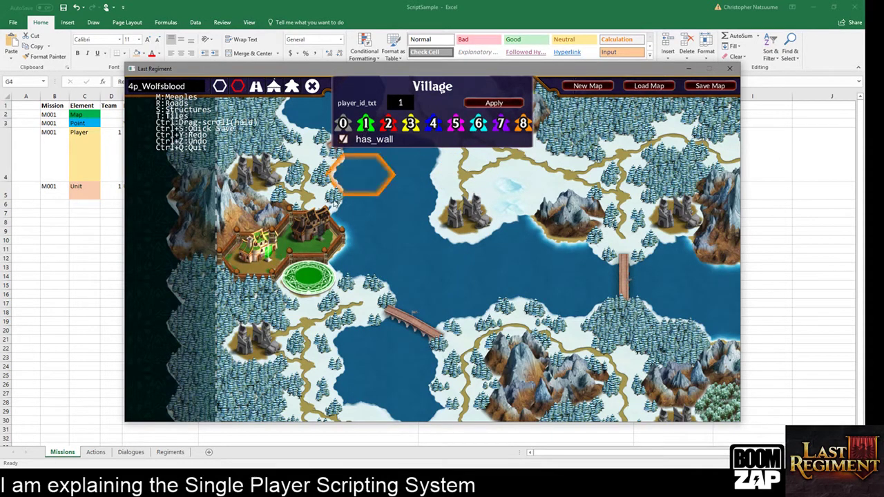
pyautogui.click(301, 238)
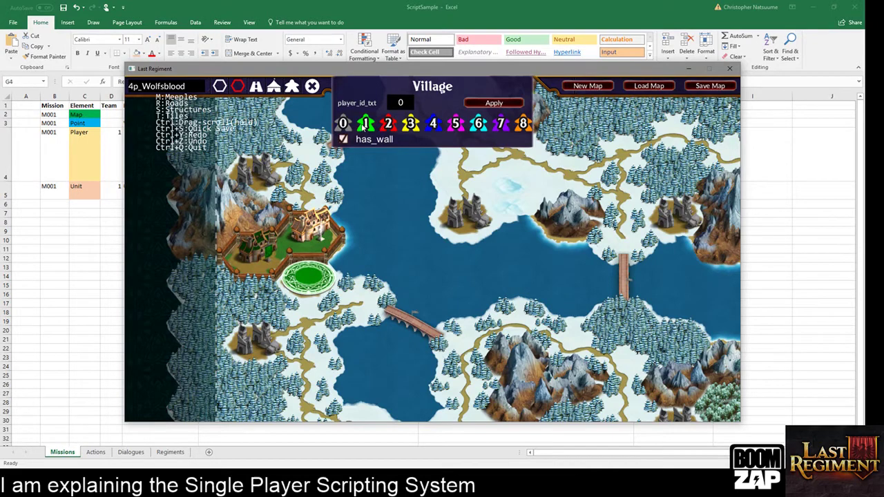
pyautogui.click(366, 125)
# Rename the village directly above the green portal to North Spaghetti and apply the change
pyautogui.scroll(1, 419, 125)
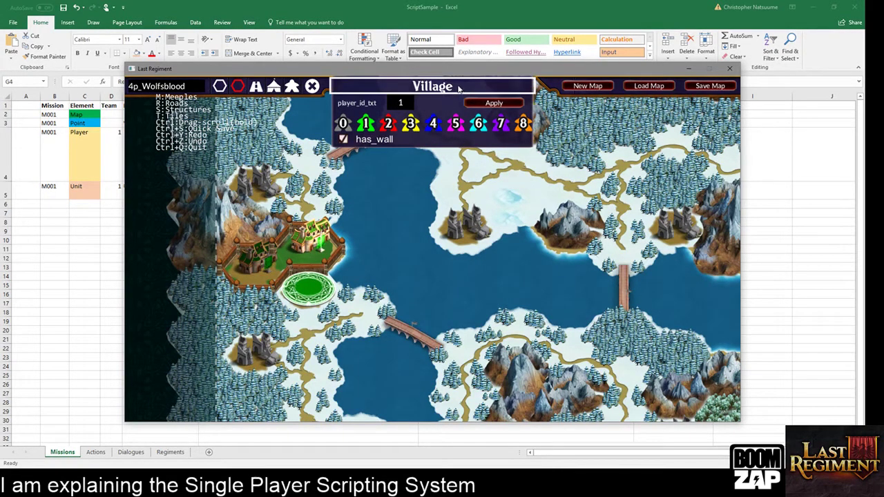
pyautogui.scroll(2, 458, 89)
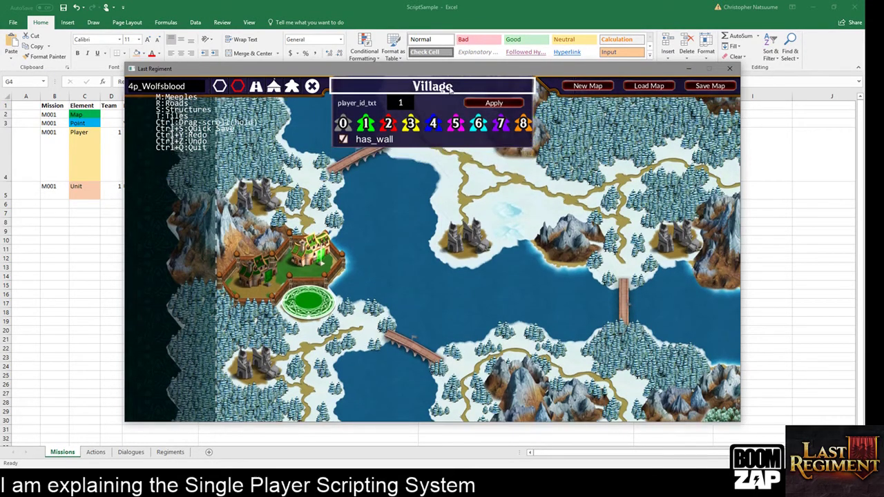
pyautogui.write('S')
pyautogui.press('BackSpace')
pyautogui.press('BackSpace')
pyautogui.press('BackSpace')
pyautogui.press('BackSpace')
pyautogui.press('BackSpace')
pyautogui.press('BackSpace')
pyautogui.press('BackSpace')
pyautogui.press('BackSpace')
pyautogui.write('North Spaghetti')
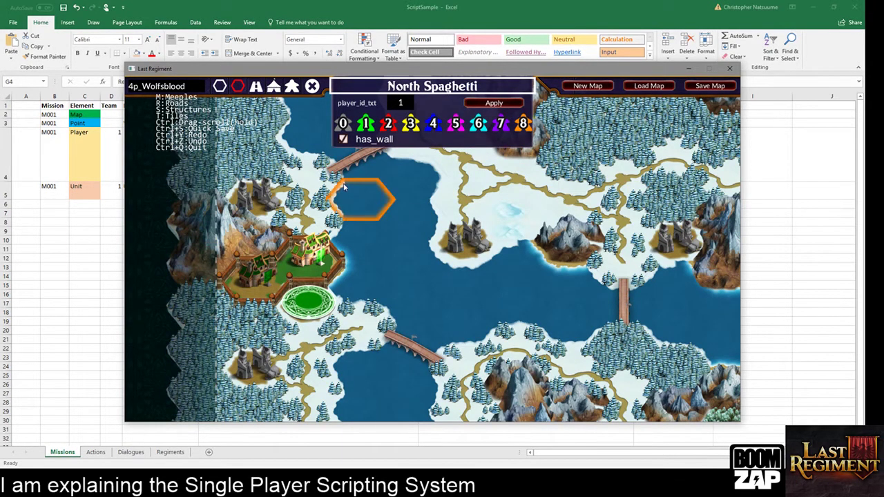
pyautogui.click(494, 103)
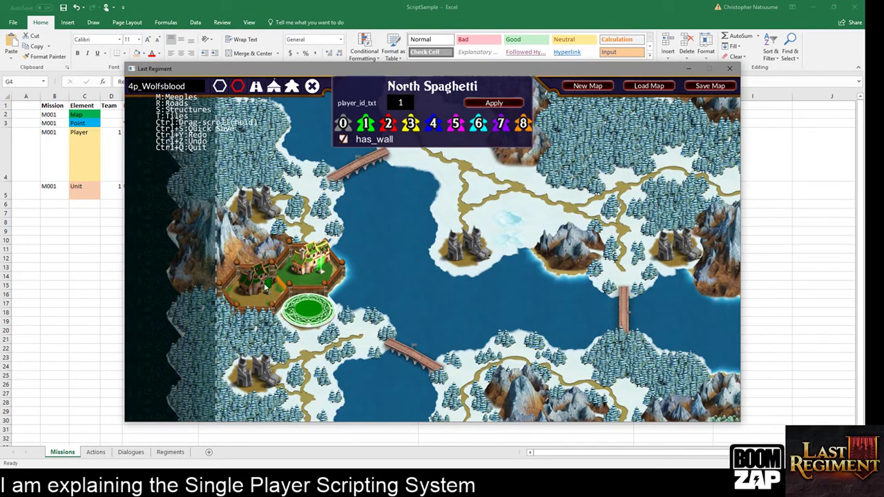
# Rename the other village to South Spaghetti, apply the change and deselect it
pyautogui.click(457, 93)
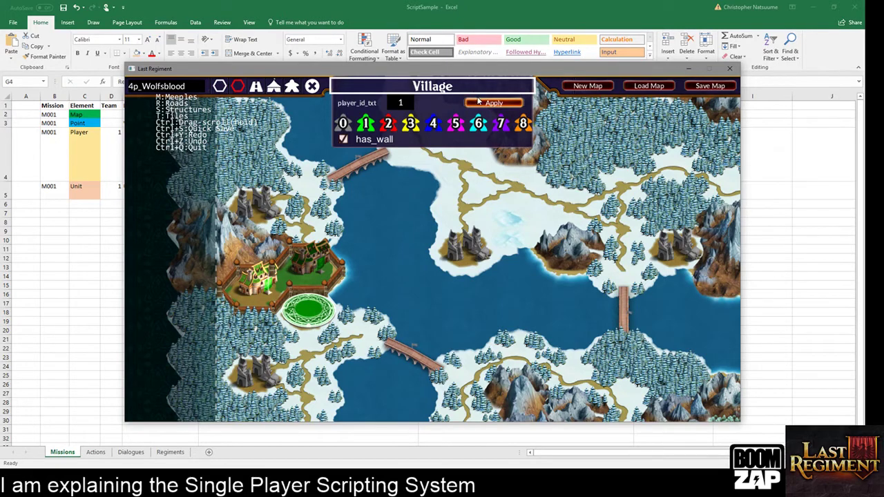
pyautogui.moveTo(442, 88)
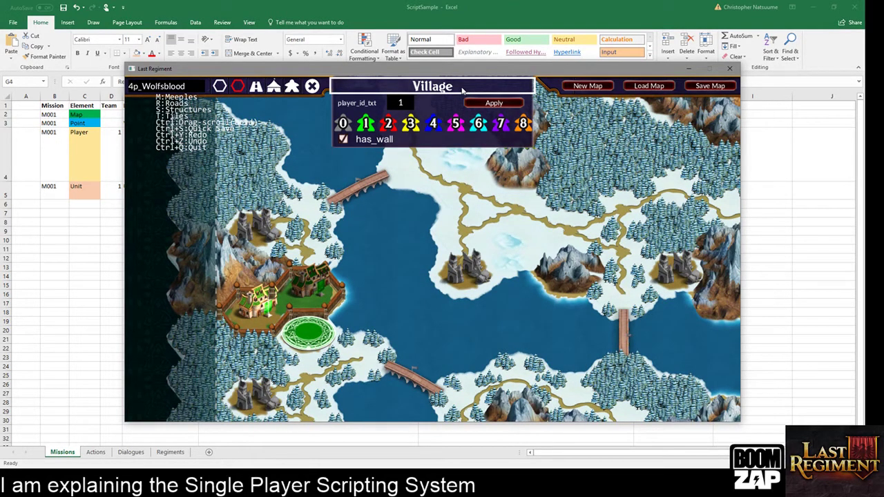
pyautogui.press('Delete')
pyautogui.press('Delete')
pyautogui.press('Delete')
pyautogui.press('Delete')
pyautogui.press('Delete')
pyautogui.press('Delete')
pyautogui.press('Delete')
pyautogui.write('South Spah')
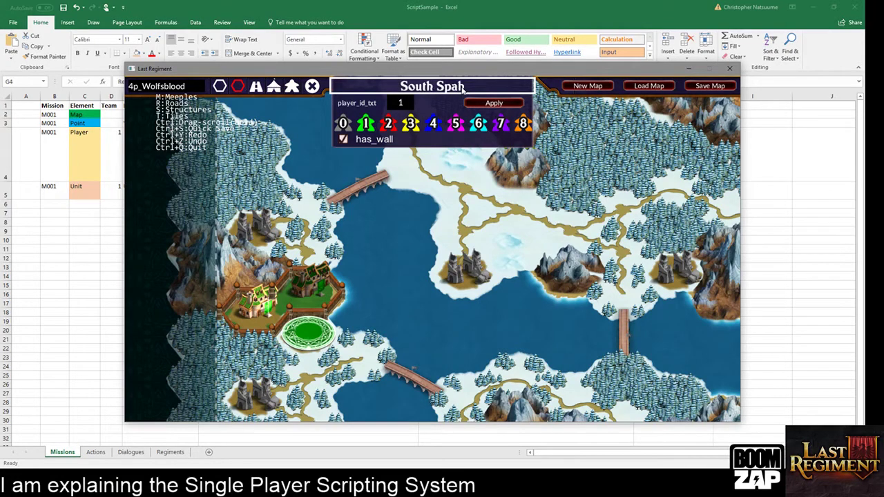
pyautogui.press('BackSpace')
pyautogui.write('ghetti')
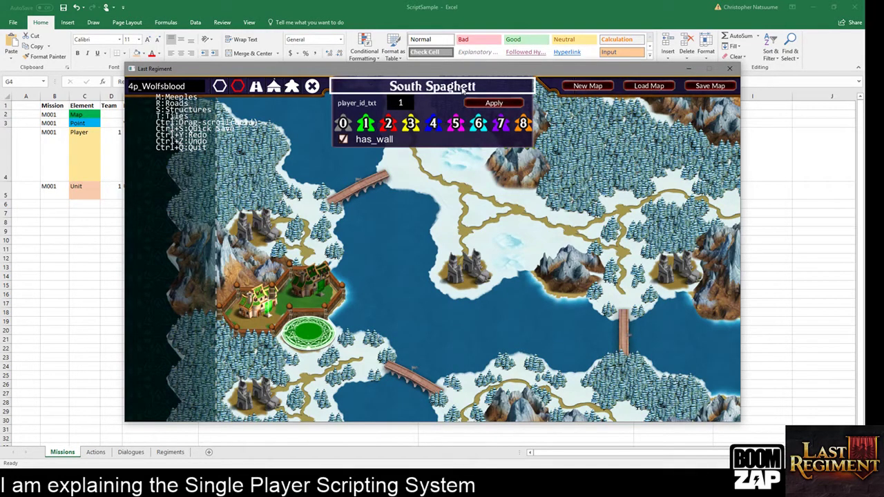
pyautogui.click(480, 108)
pyautogui.click(422, 245)
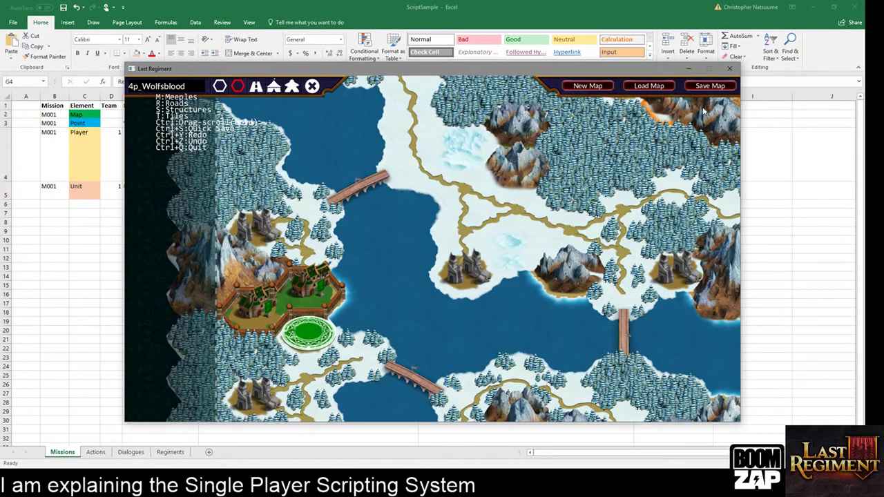
# Inspect the green portal's player assignment, and quit the map editor to return to the Excel workbook
pyautogui.moveTo(704, 110); pyautogui.dragTo(665, 112)
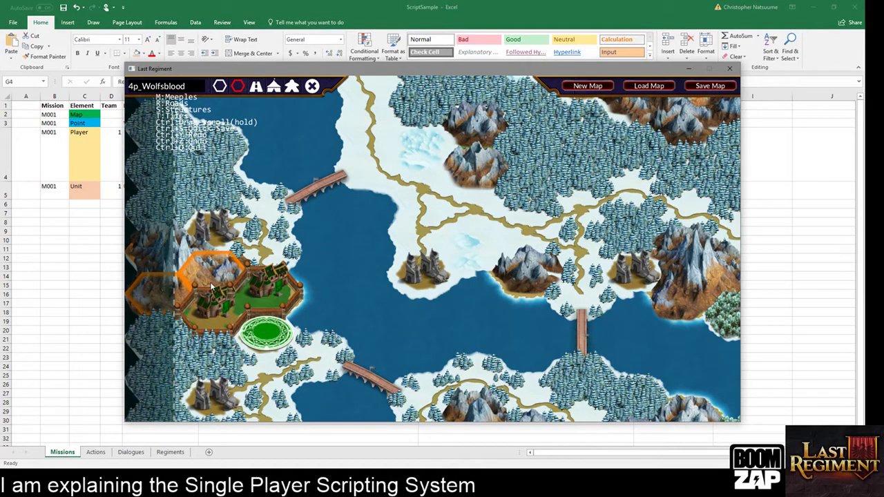
pyautogui.click(259, 332)
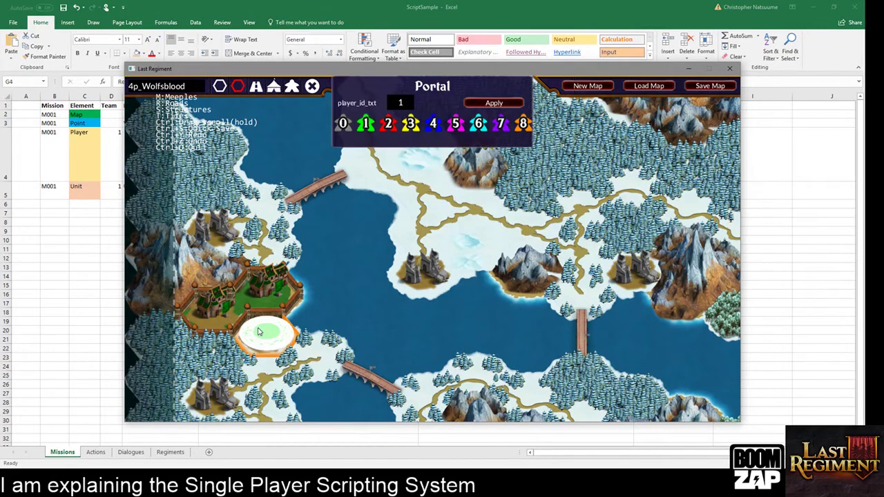
pyautogui.press('Up')
pyautogui.press('Left')
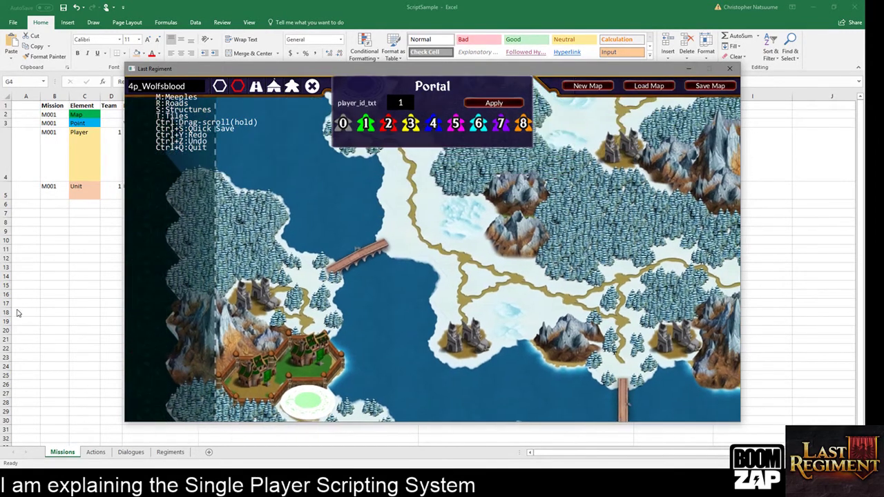
pyautogui.hotkey('ctrl', 'q')
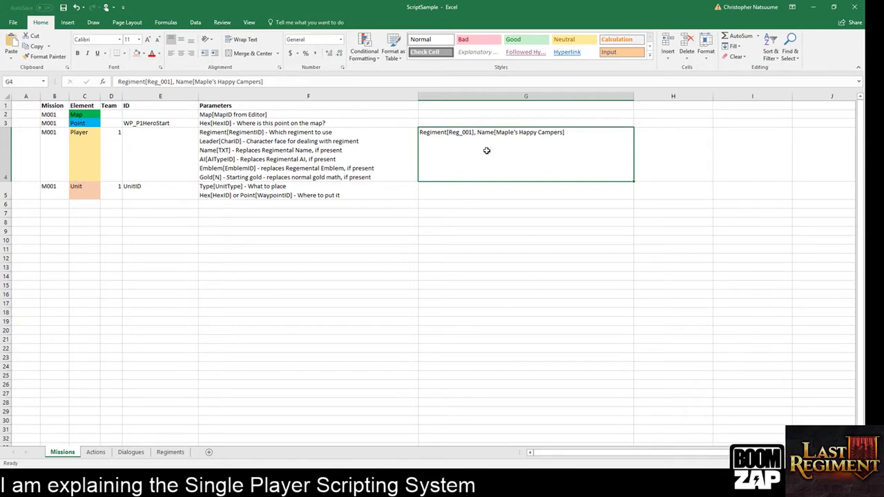
# Append ", Gold[40]" to the example in the Player row of the Missions sheet
pyautogui.doubleClick(568, 140)
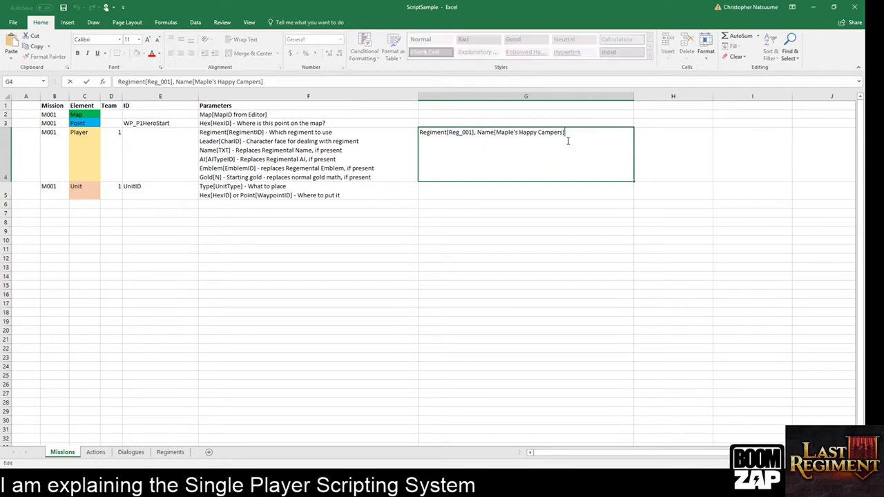
pyautogui.write(', Gold[40]')
pyautogui.click(417, 249)
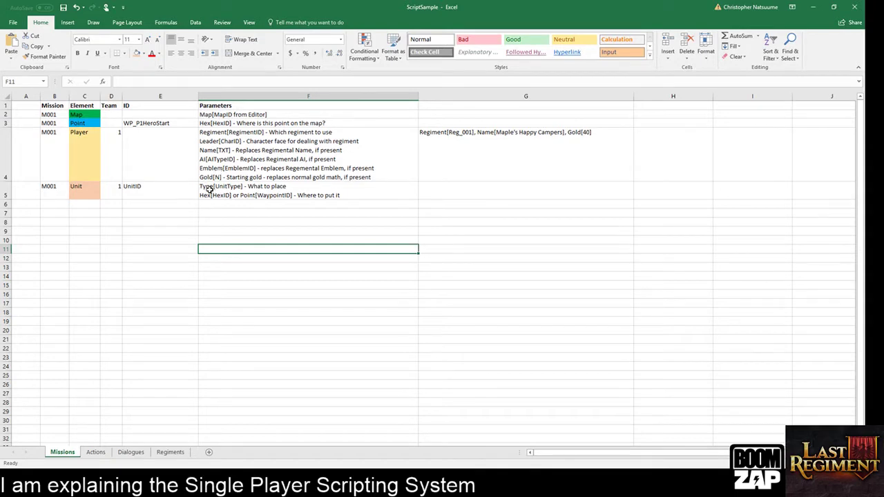
# Examine the Unit row's team and its type and placement parameters, relating them to the Player row and the WP_P1HeroStart point
pyautogui.click(141, 185)
pyautogui.click(97, 157)
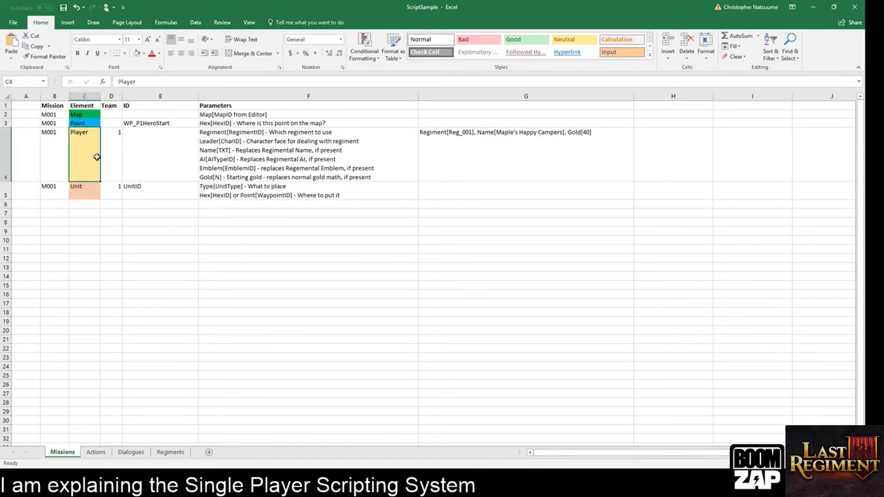
pyautogui.click(83, 192)
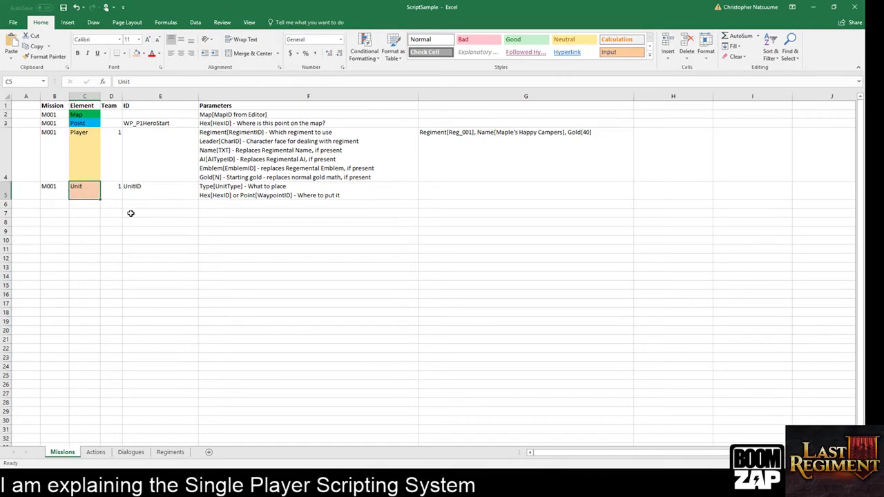
pyautogui.keyDown('ctrl'); pyautogui.scroll(3, 136, 219); pyautogui.keyUp('ctrl')
pyautogui.keyDown('ctrl'); pyautogui.scroll(2, 135, 219); pyautogui.keyUp('ctrl')
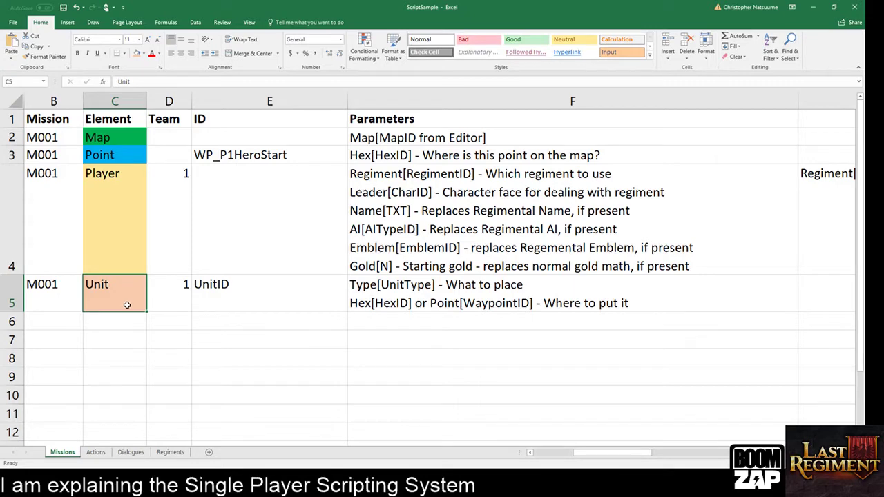
pyautogui.click(171, 297)
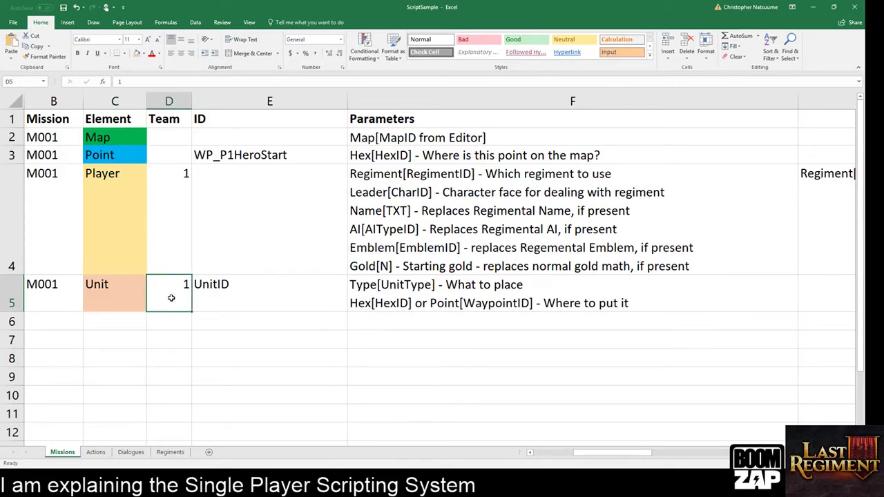
pyautogui.click(122, 220)
pyautogui.click(164, 208)
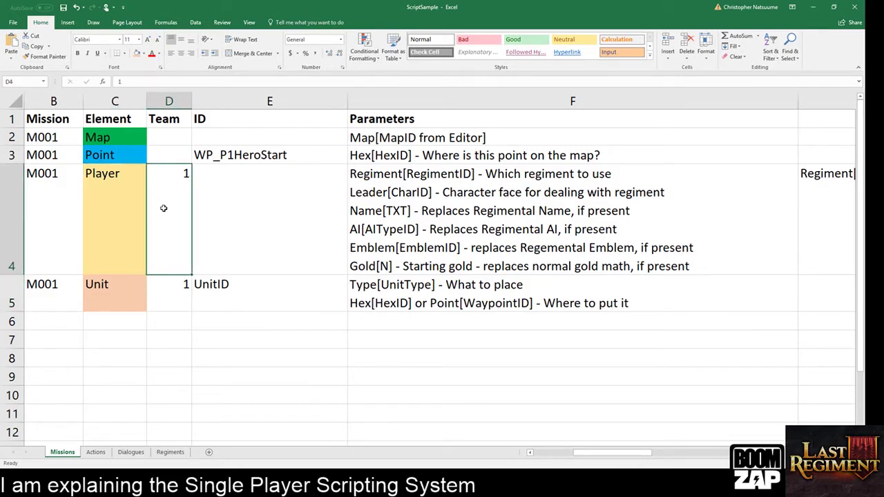
pyautogui.click(122, 300)
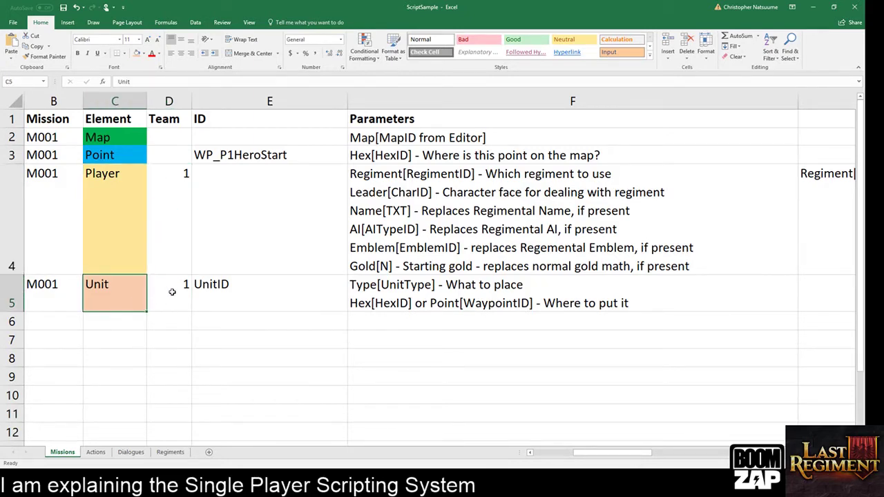
pyautogui.click(172, 293)
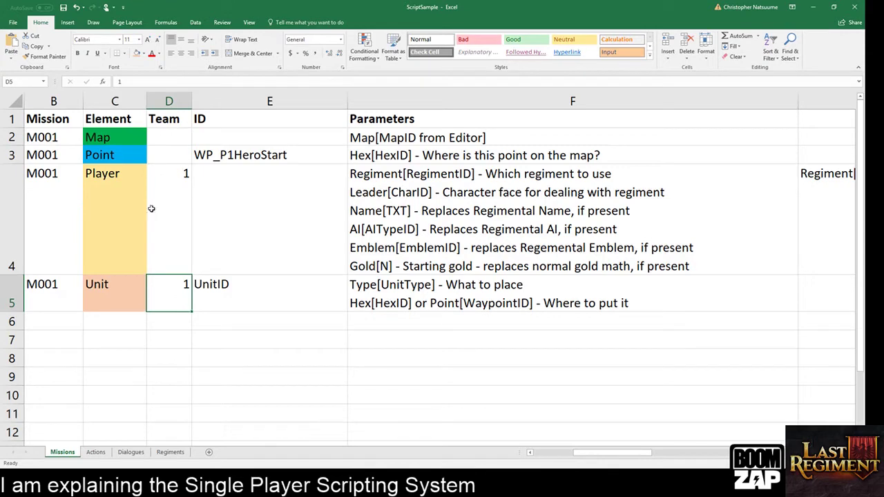
pyautogui.click(431, 297)
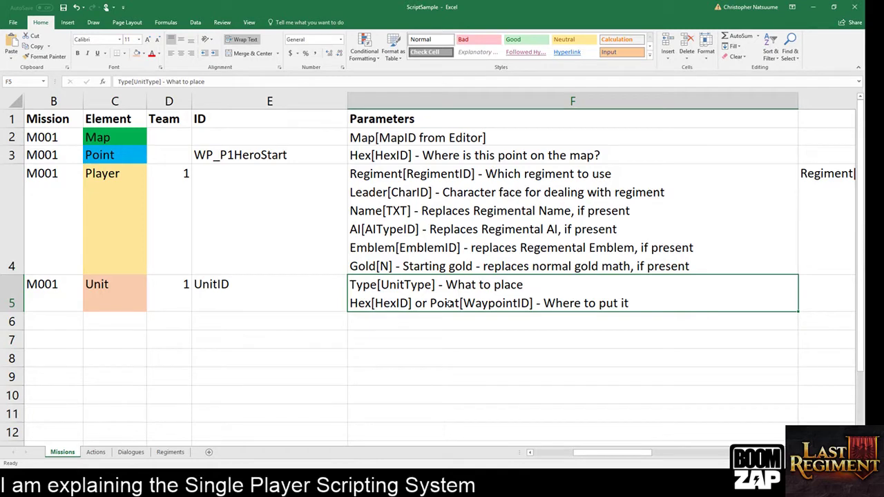
pyautogui.click(295, 160)
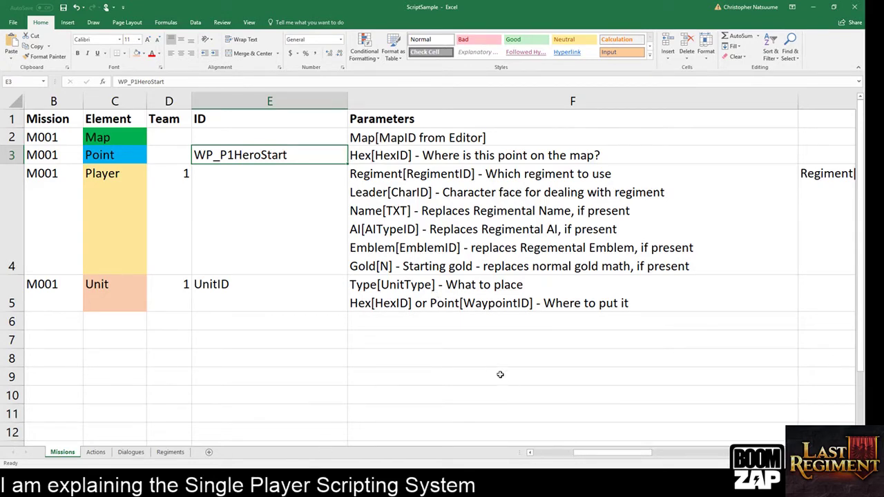
pyautogui.scroll(-3, 500, 374)
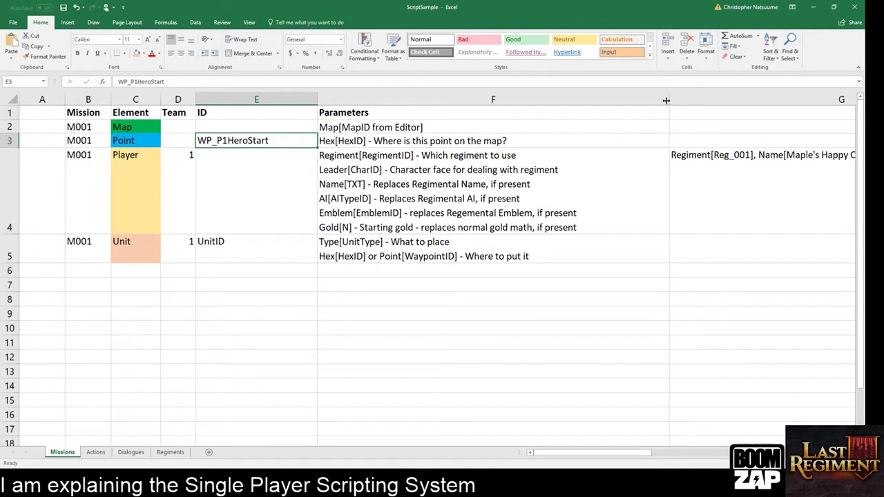
# Narrow the Parameters column and enter "Type[fact01_unit02], Point[WP_P1HeroStart]" as the Unit row's example in column G
pyautogui.moveTo(667, 101); pyautogui.dragTo(599, 103)
pyautogui.click(644, 248)
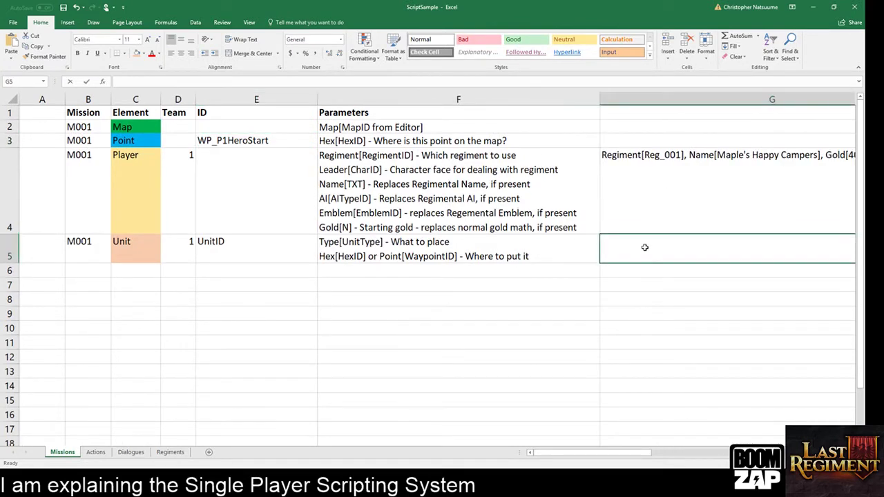
pyautogui.doubleClick(644, 247)
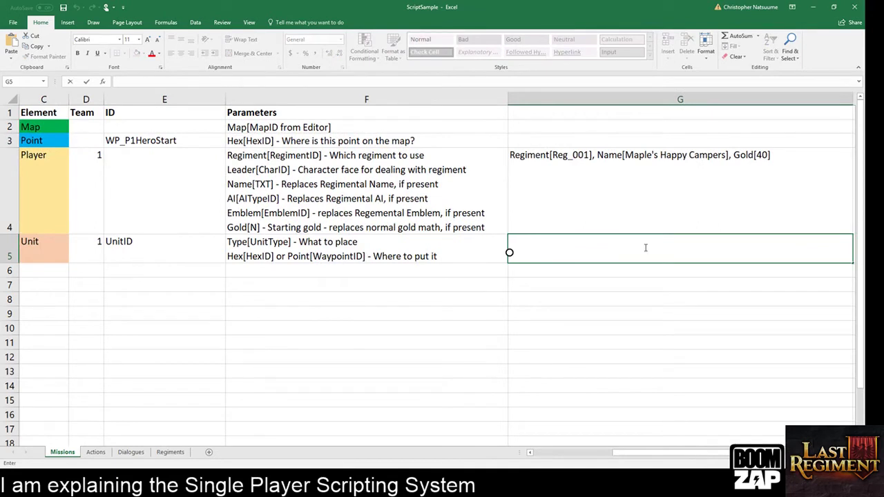
pyautogui.write('Type[fact01_')
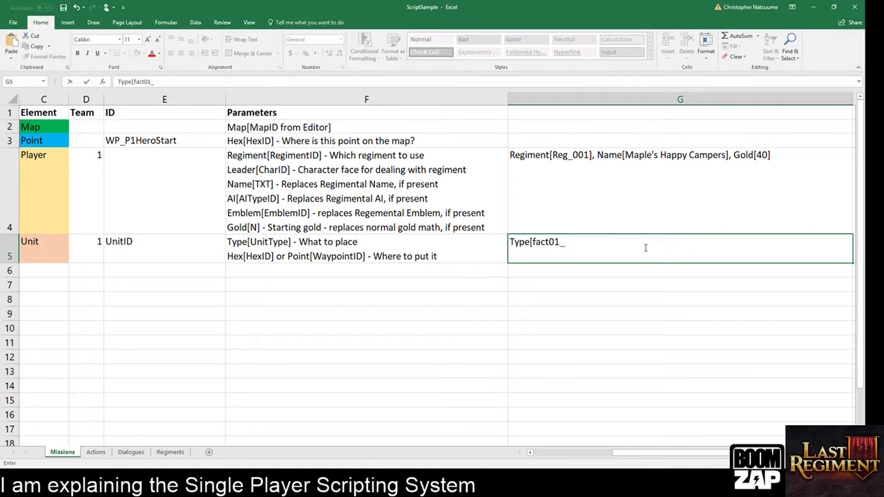
pyautogui.write('unit02]')
pyautogui.write('Point[')
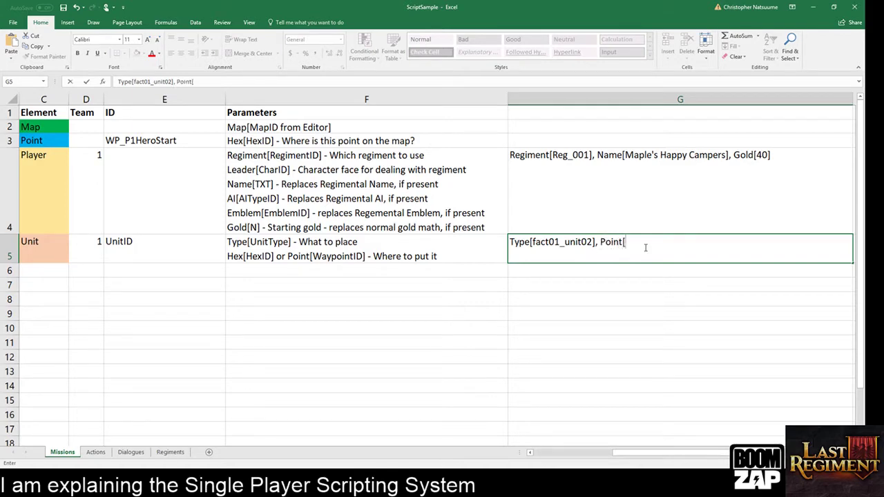
pyautogui.write('WP_P1HeroStart]')
pyautogui.press('Return')
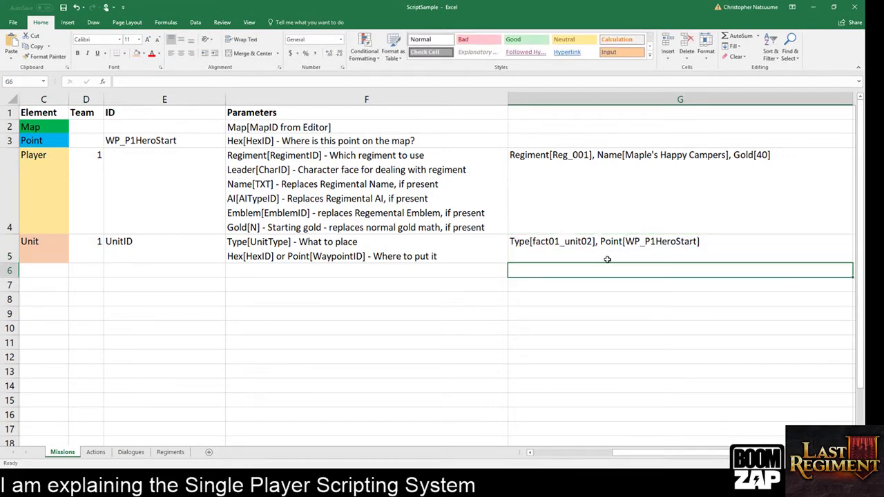
# Review the Unit row's example and the Map, Point, Player and Unit elements on the Missions sheet
pyautogui.doubleClick(567, 243)
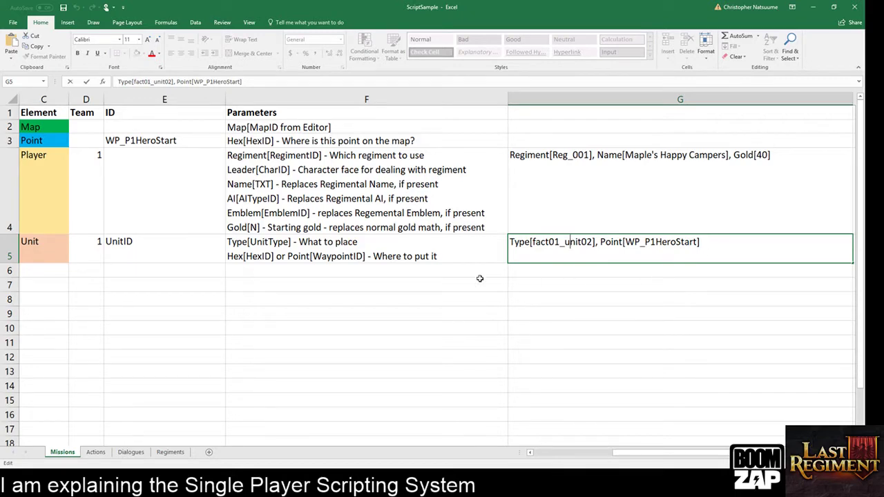
pyautogui.click(431, 350)
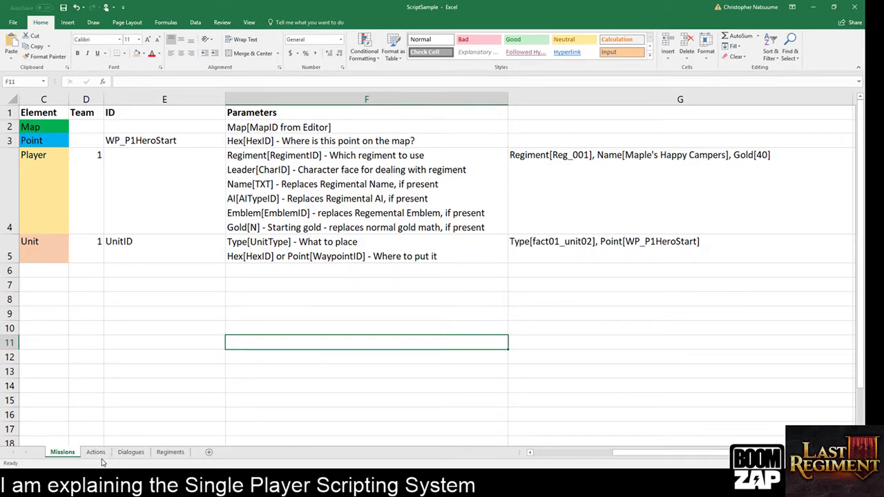
pyautogui.click(195, 359)
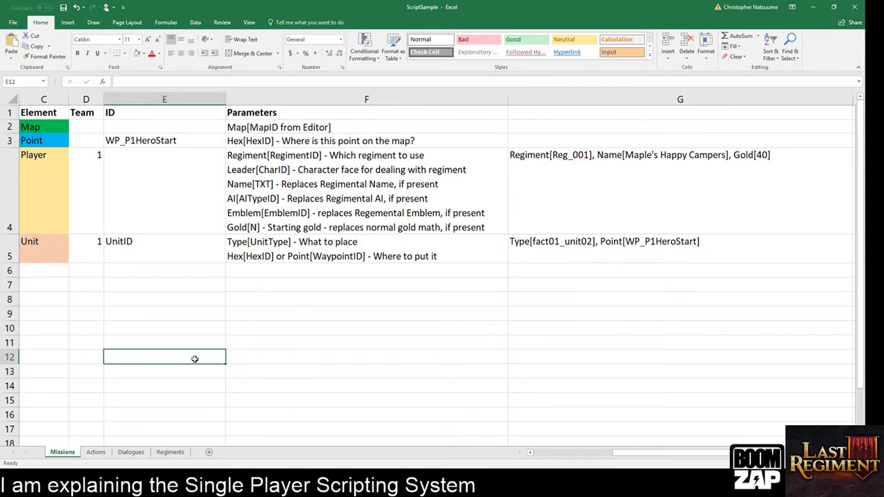
pyautogui.press('Left')
pyautogui.press('Left')
pyautogui.press('Left')
pyautogui.press('Left')
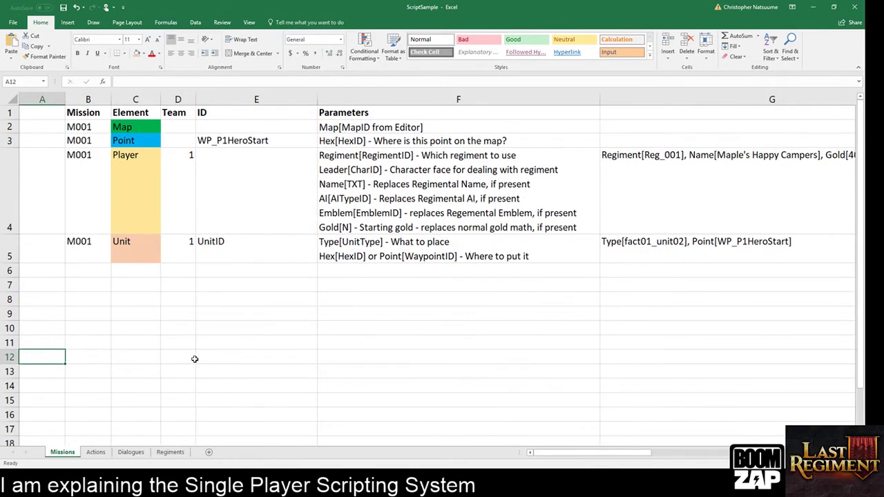
pyautogui.click(138, 140)
pyautogui.click(138, 129)
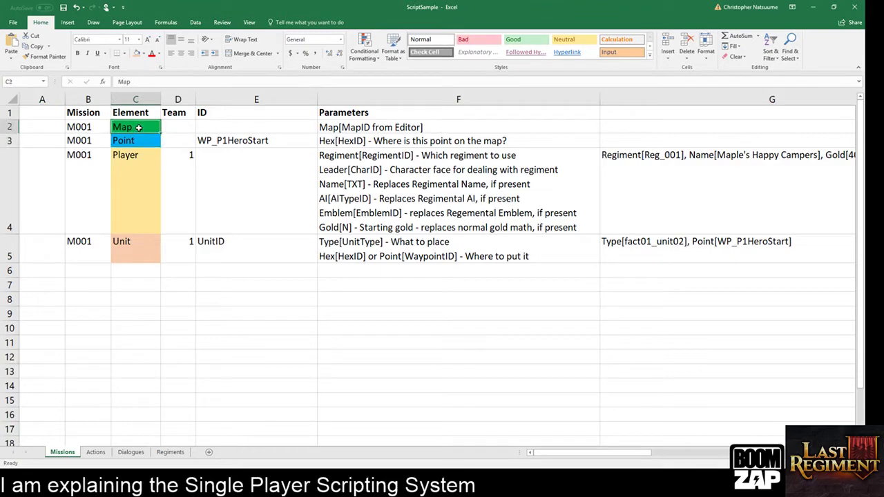
pyautogui.click(136, 191)
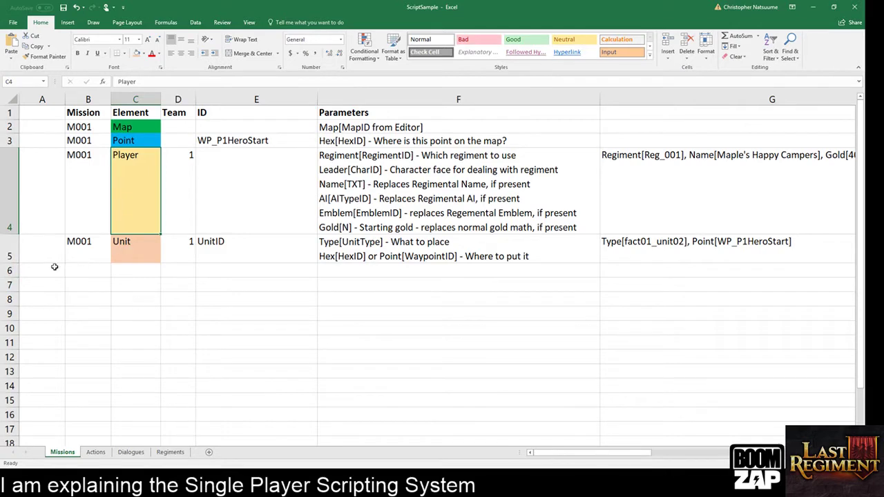
pyautogui.click(14, 255)
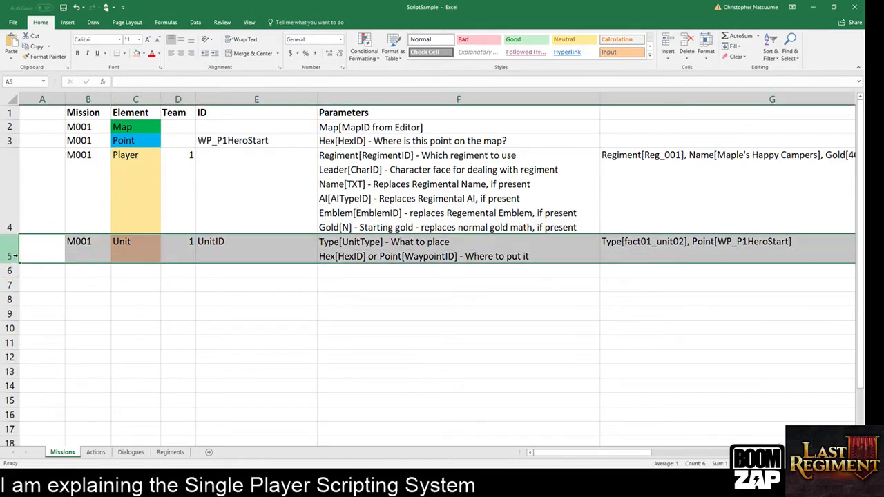
# Open the Actions sheet at a larger scale and go to its first goals, starting from the Mission column
pyautogui.click(96, 452)
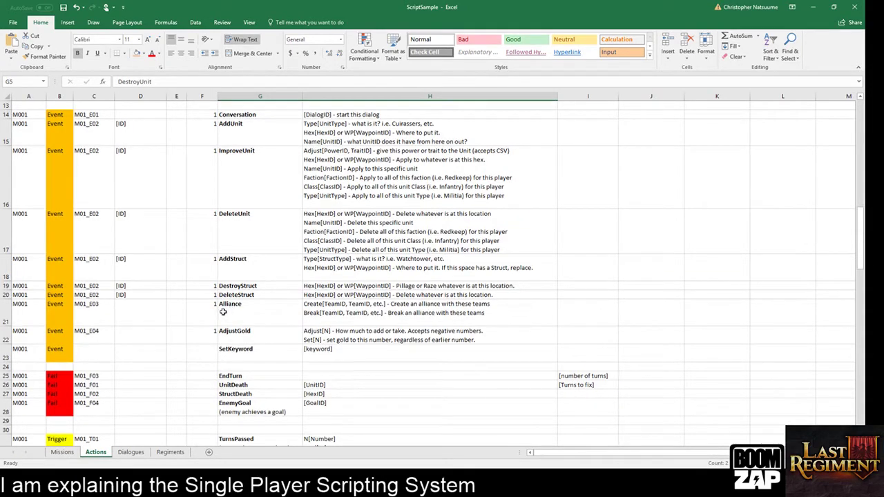
pyautogui.scroll(2, 214, 304)
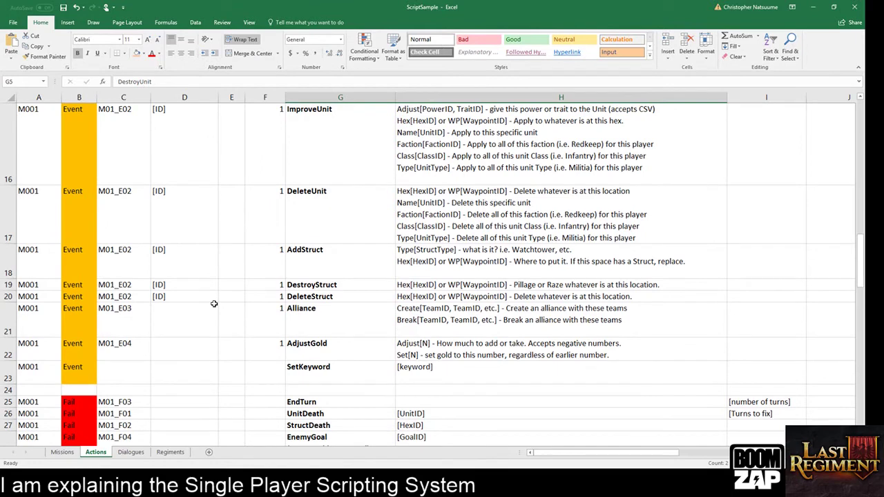
pyautogui.scroll(1, 214, 304)
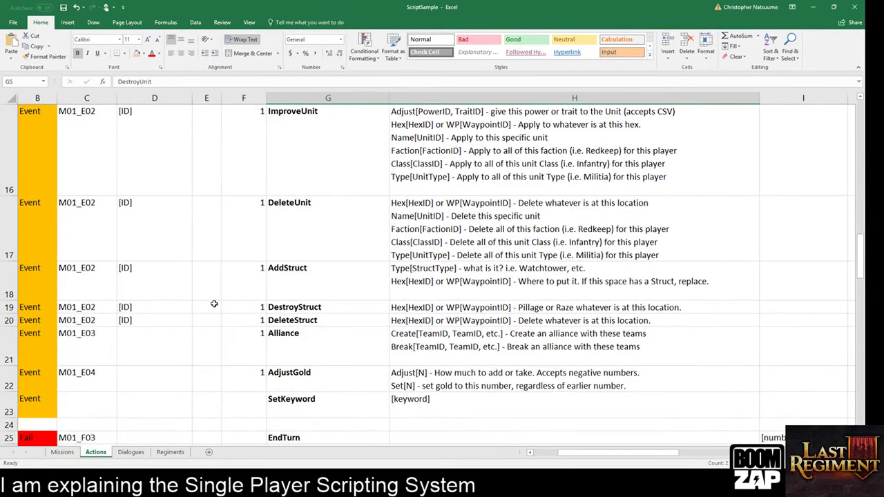
pyautogui.click(214, 304)
pyautogui.press('Up')
pyautogui.press('Up')
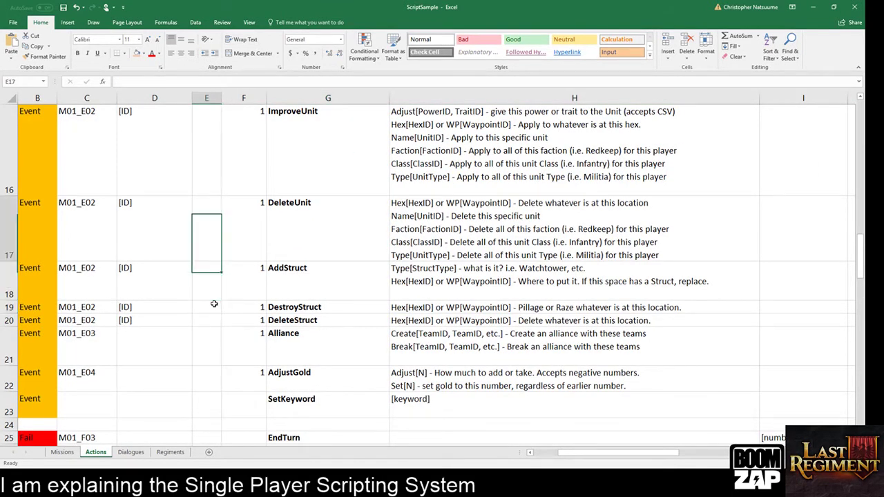
pyautogui.hotkey('ctrl', 'Up')
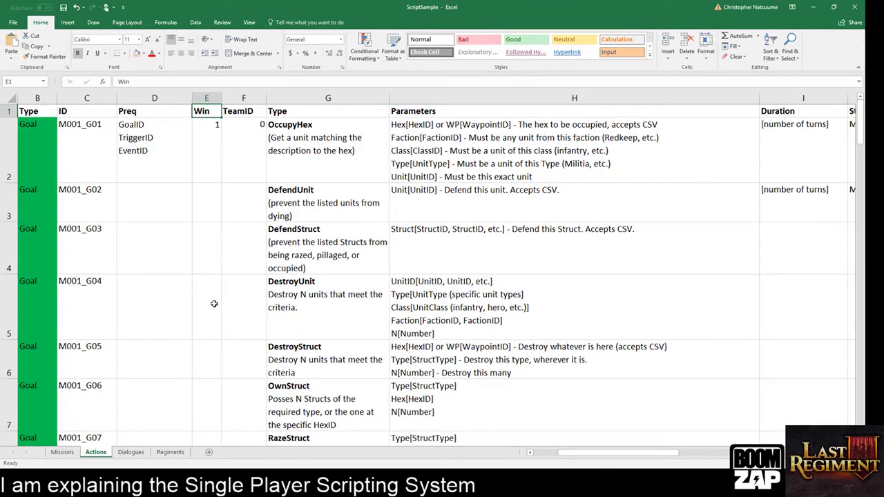
pyautogui.click(214, 304)
pyautogui.press('Left')
pyautogui.press('Left')
pyautogui.press('Left')
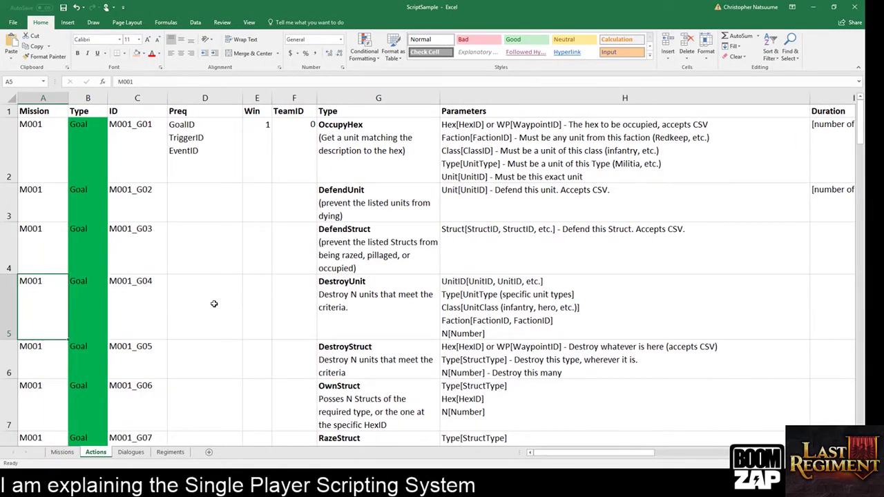
# Compare the first goal's mission ID on the Actions sheet with the entries on the Missions sheet
pyautogui.click(51, 171)
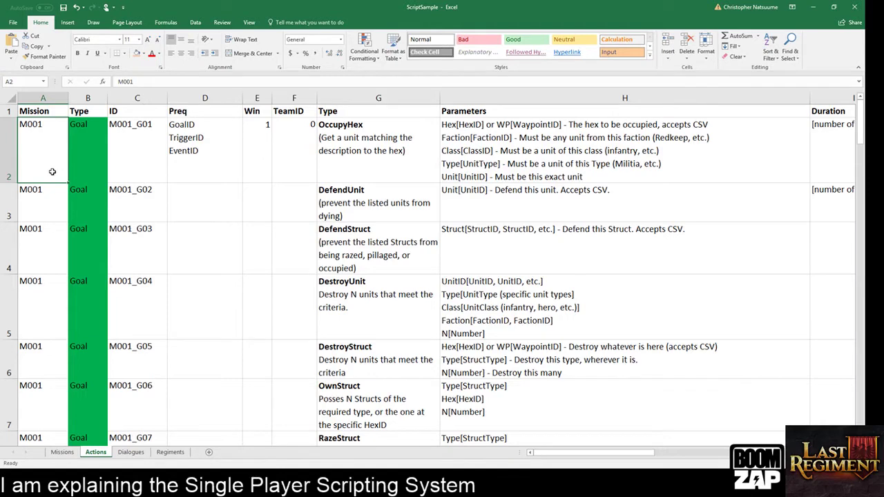
pyautogui.click(62, 453)
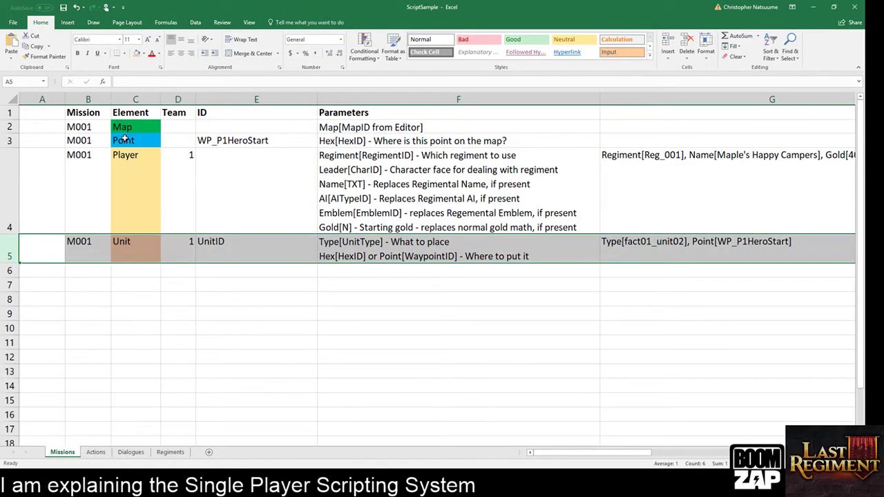
pyautogui.click(100, 454)
pyautogui.click(134, 258)
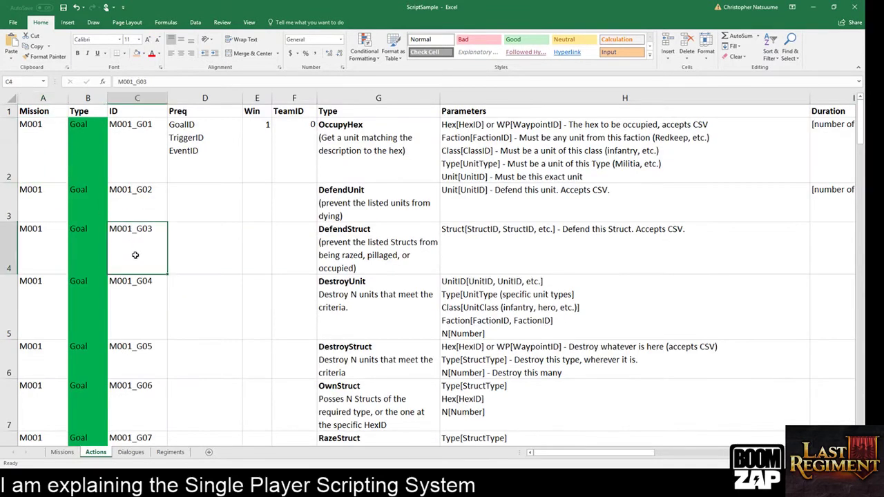
# Examine the goal types OccupyHex, DefendUnit, DefendStruct and DestroyUnit, and the first goal's Preq cell
pyautogui.click(88, 171)
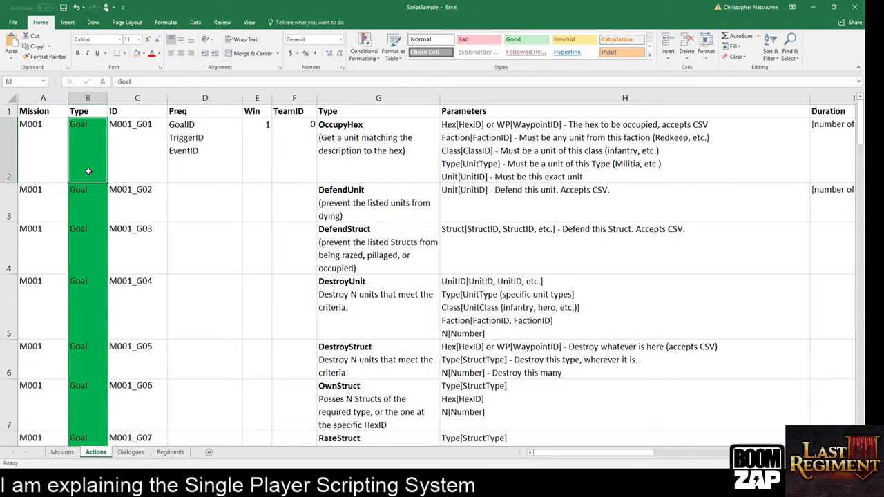
pyautogui.click(348, 126)
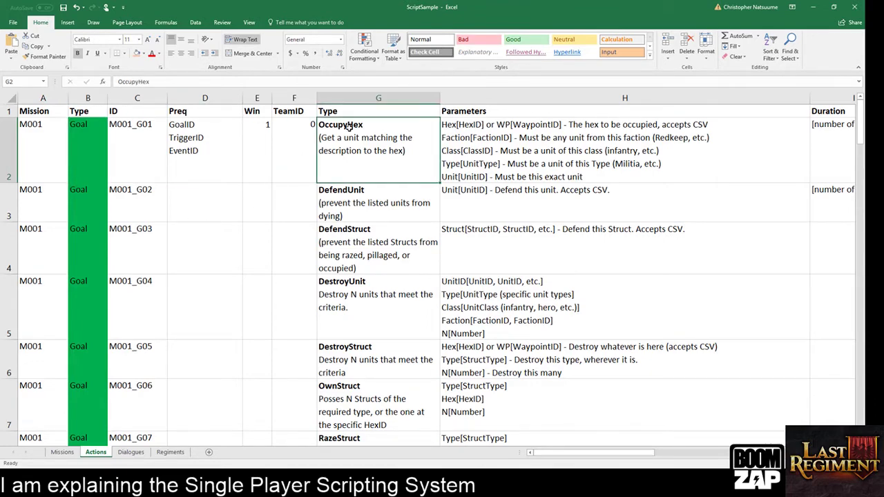
pyautogui.click(344, 190)
pyautogui.click(347, 230)
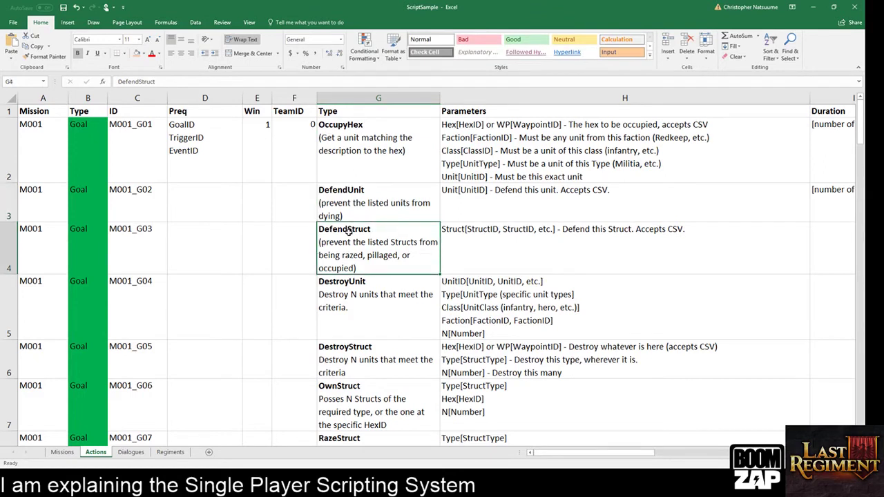
pyautogui.click(343, 294)
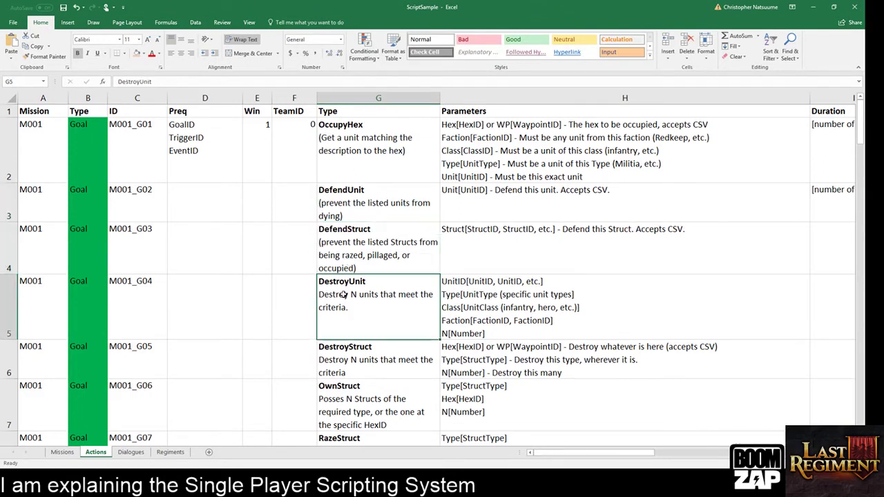
pyautogui.click(346, 152)
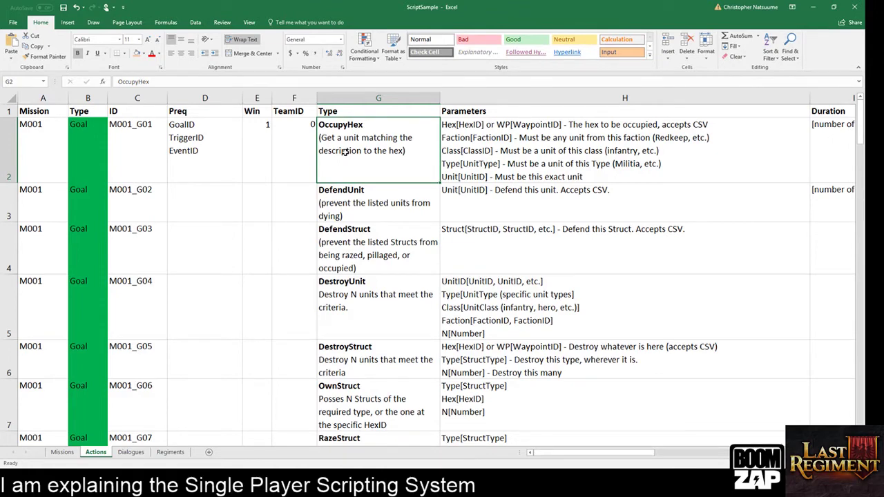
pyautogui.click(202, 159)
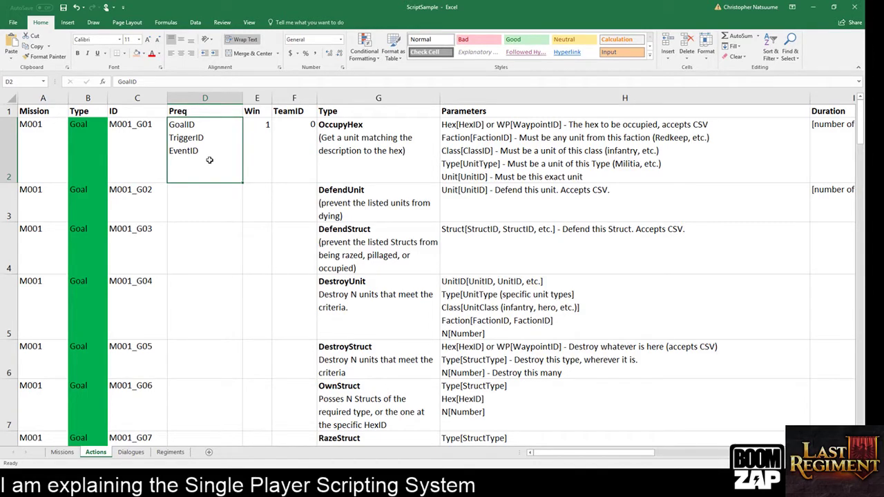
# Look through the Event, Fail and Trigger rows of the Actions sheet, and return to the first goal's Preq and ID cells
pyautogui.click(95, 164)
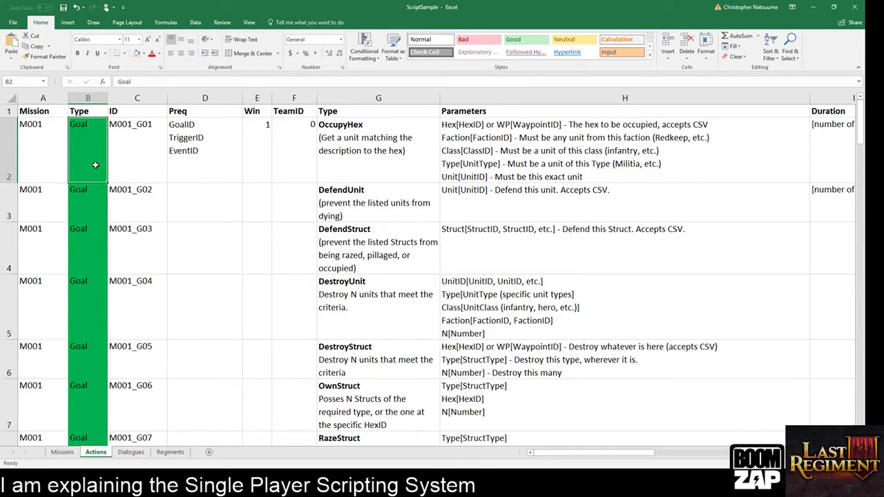
pyautogui.scroll(-9, 95, 165)
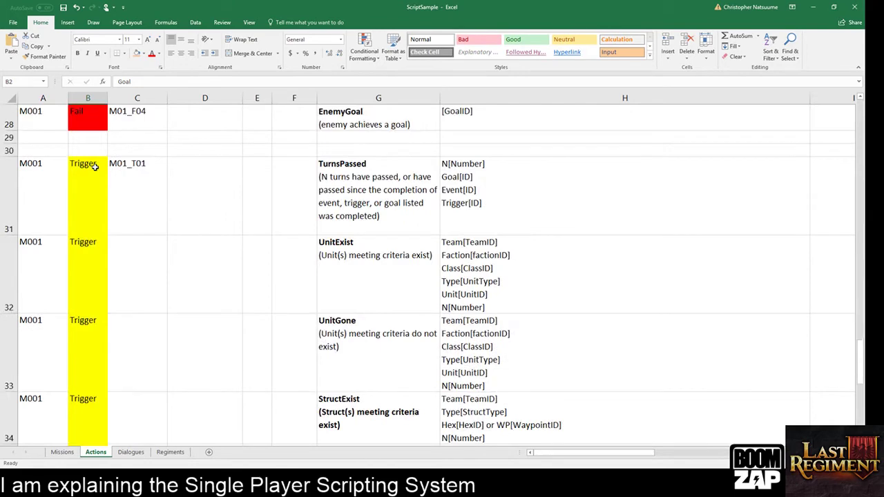
pyautogui.scroll(5, 95, 167)
pyautogui.click(95, 167)
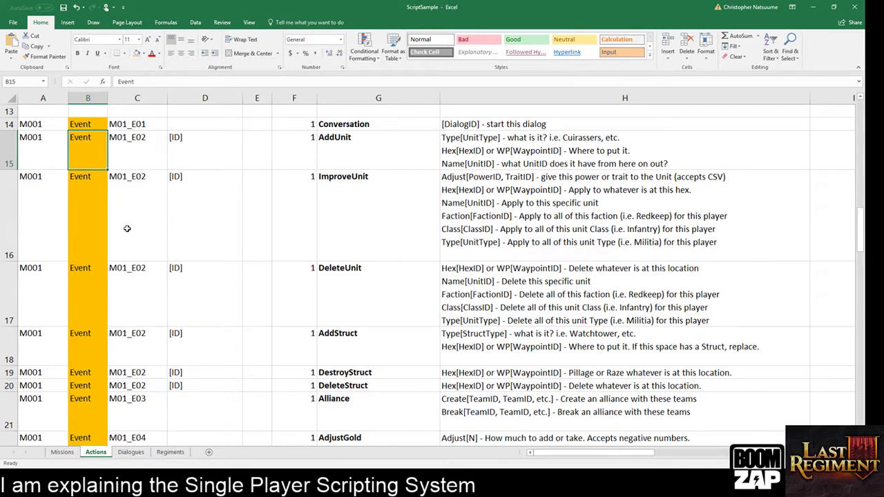
pyautogui.scroll(-3, 127, 228)
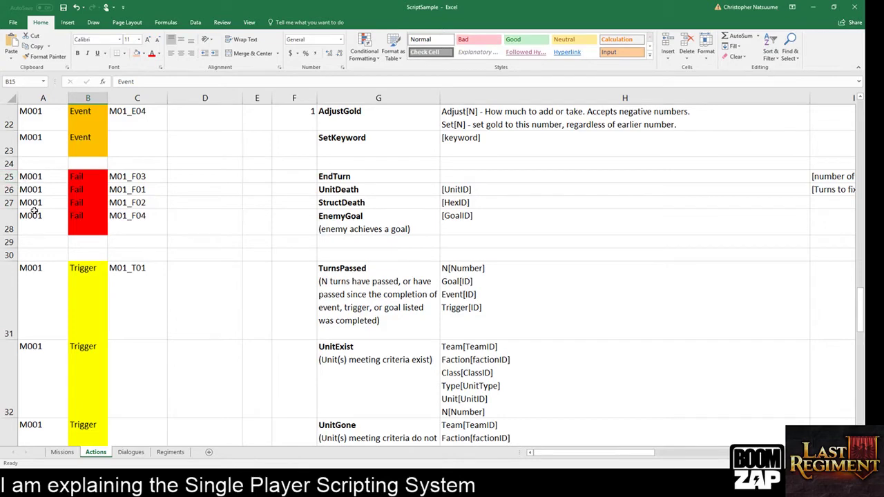
pyautogui.scroll(-2, 39, 223)
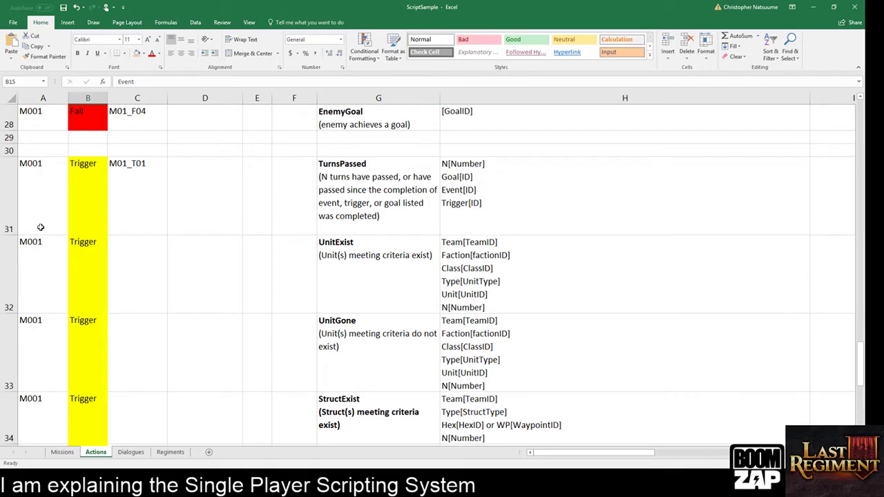
pyautogui.scroll(9, 196, 244)
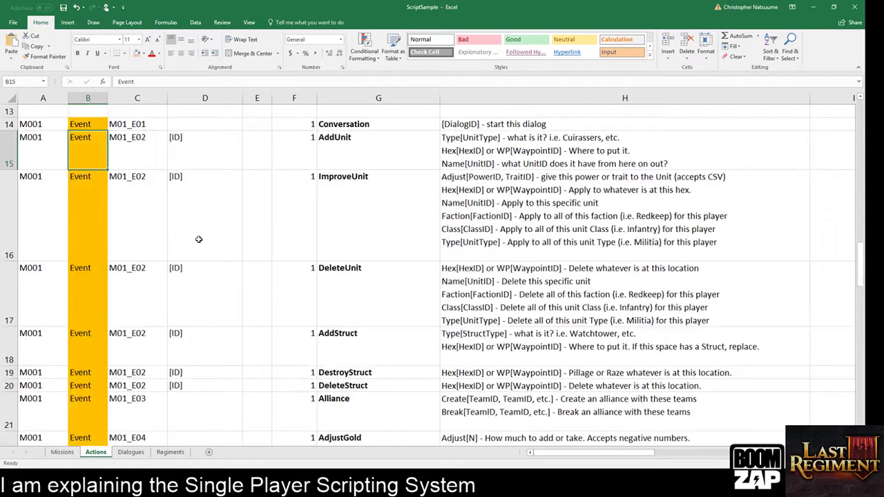
pyautogui.click(208, 146)
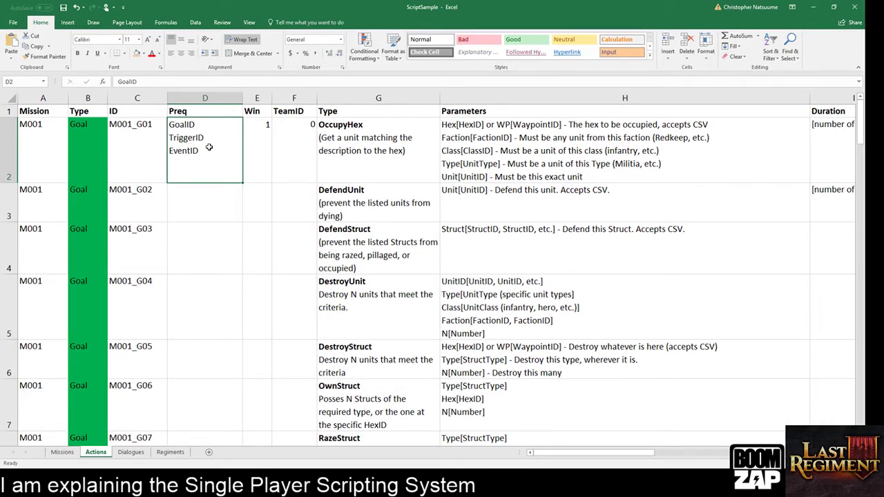
pyautogui.click(142, 139)
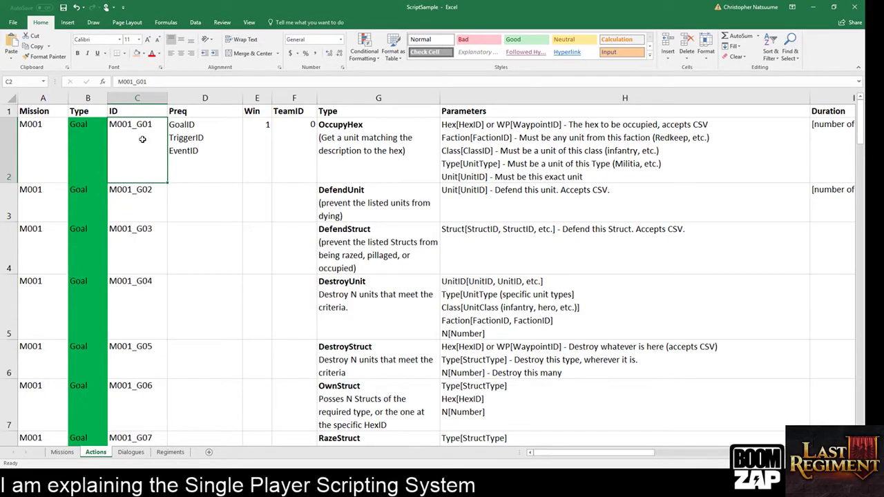
# Enter M001_G01 as the prerequisite of the DefendStruct goal M001_G03, and check it against the first goal's ID
pyautogui.click(91, 154)
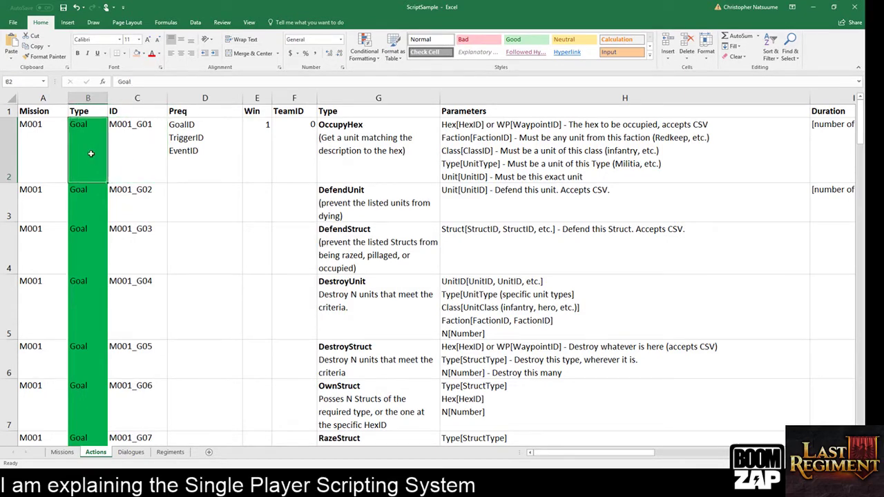
pyautogui.click(144, 153)
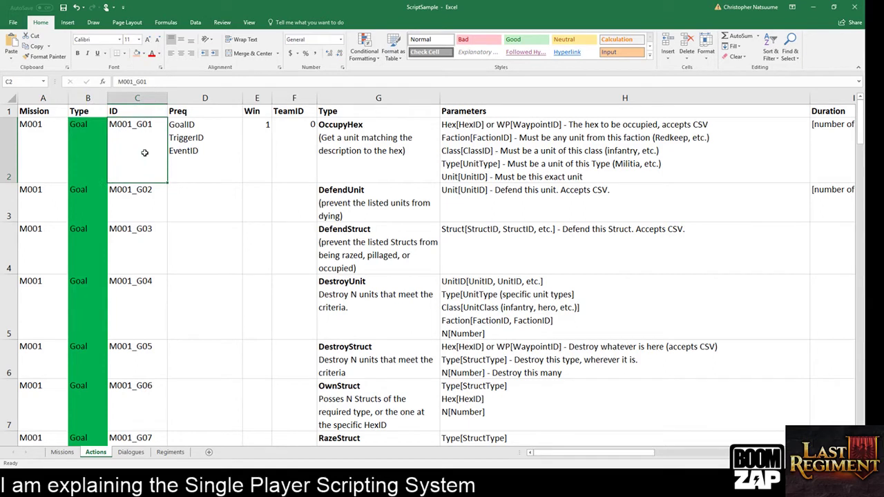
pyautogui.click(350, 161)
pyautogui.click(209, 161)
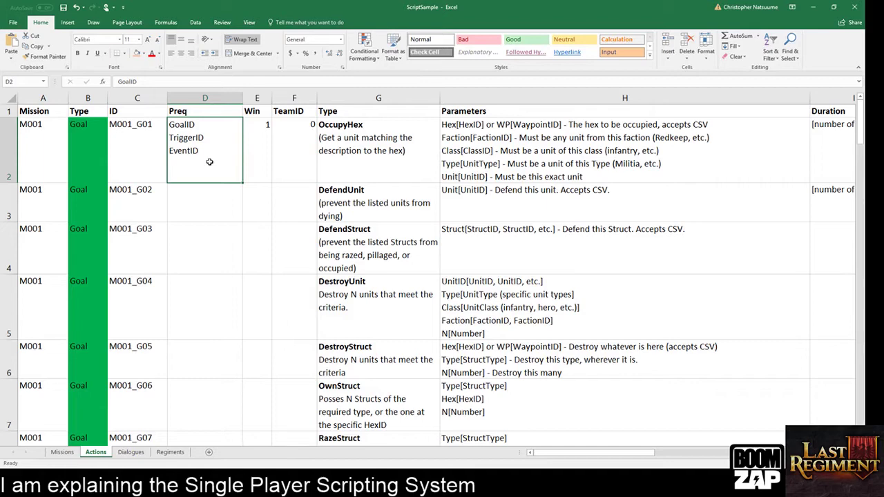
pyautogui.click(200, 247)
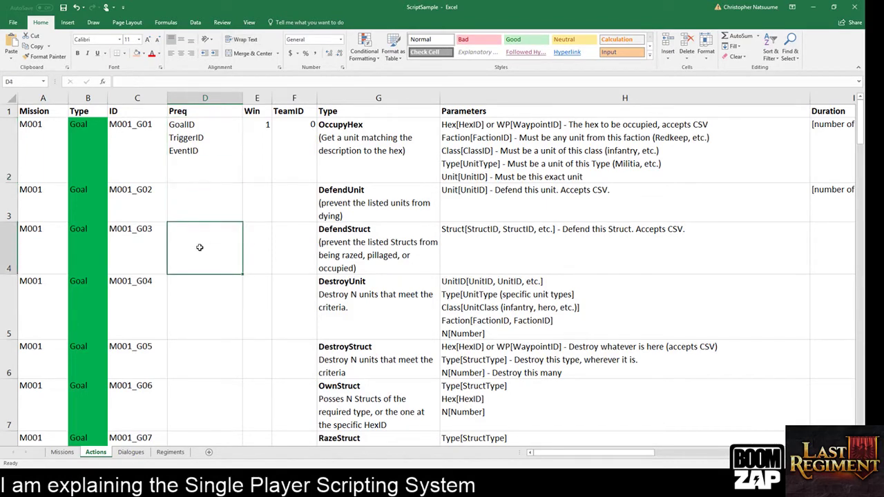
pyautogui.write('M0')
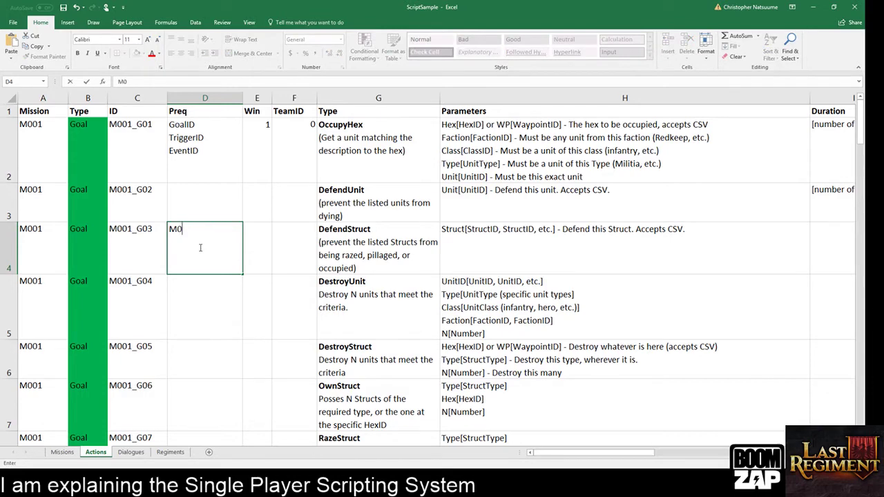
pyautogui.write('01_G01')
pyautogui.press('Return')
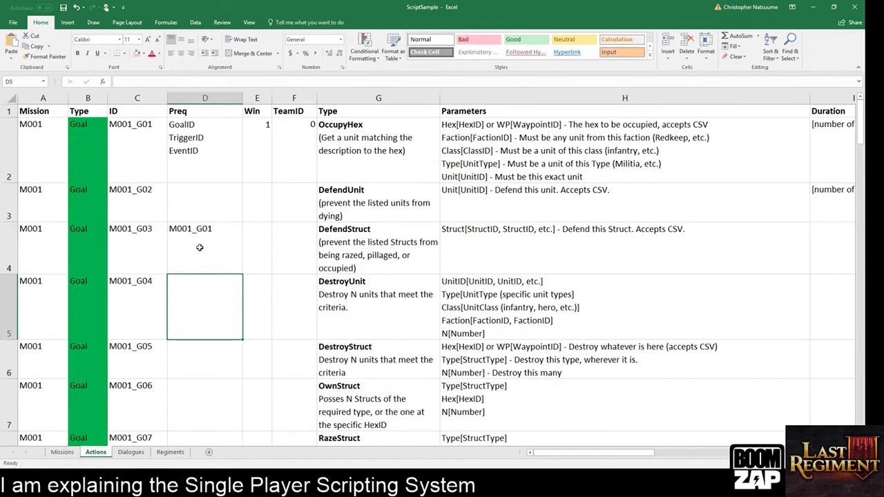
pyautogui.click(129, 175)
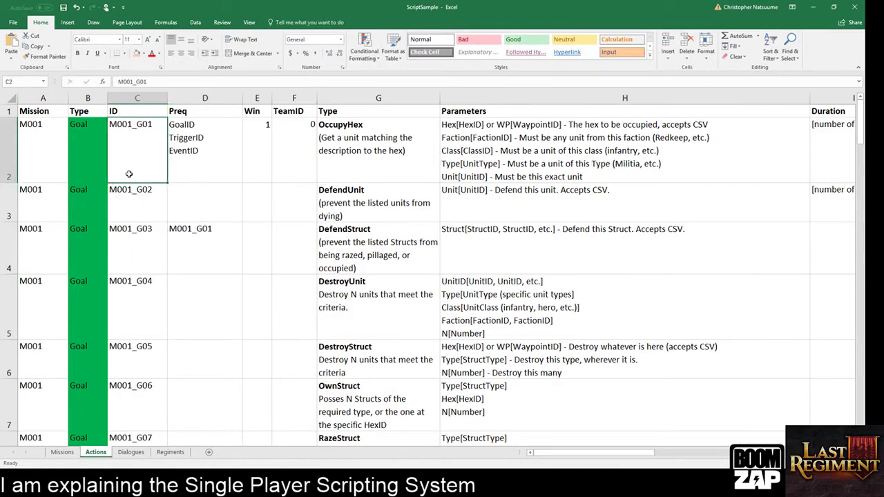
pyautogui.click(201, 255)
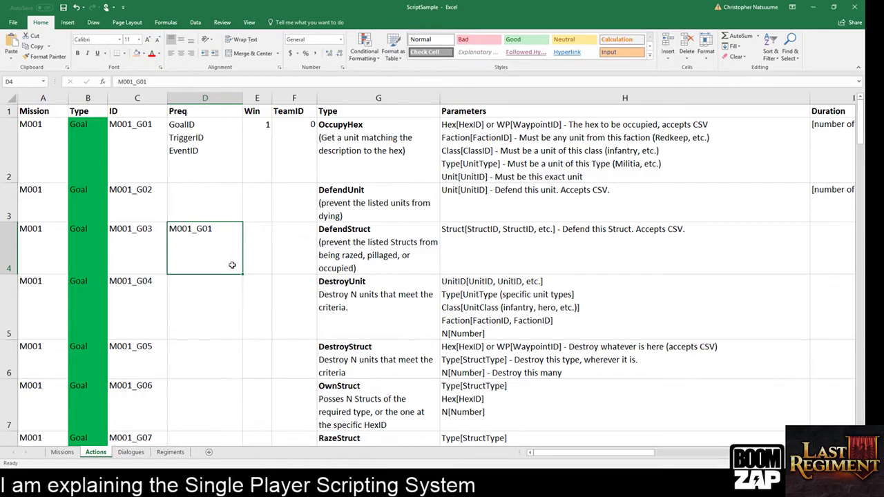
# Review the Win column and the first goal's TeamID, and set the DefendUnit goal's TeamID to 5
pyautogui.click(238, 202)
pyautogui.click(257, 100)
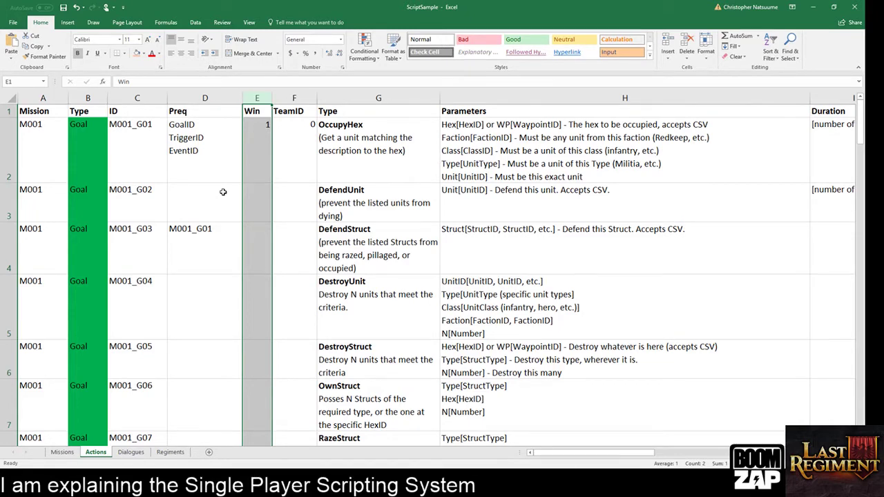
pyautogui.click(295, 135)
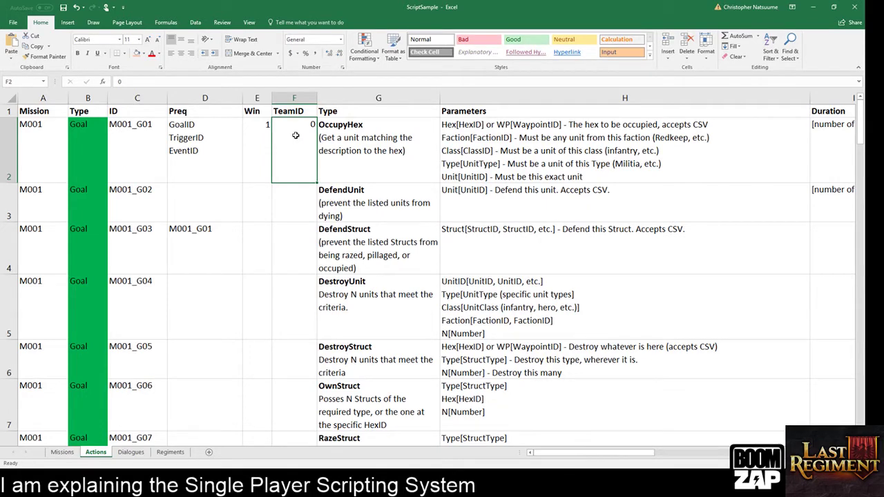
pyautogui.click(353, 211)
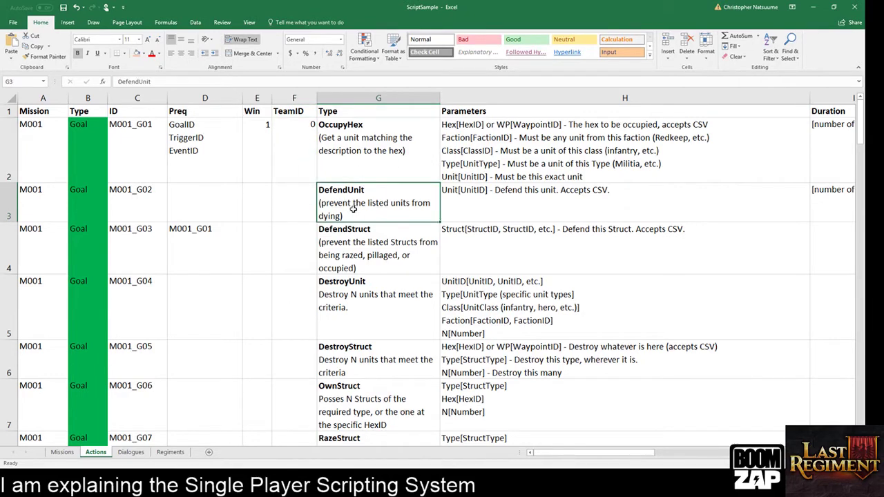
pyautogui.click(299, 203)
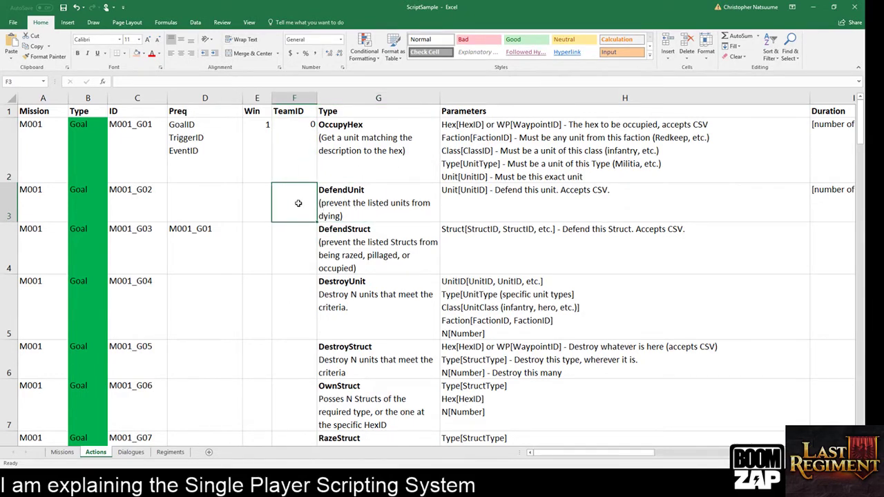
pyautogui.write('5')
pyautogui.press('Return')
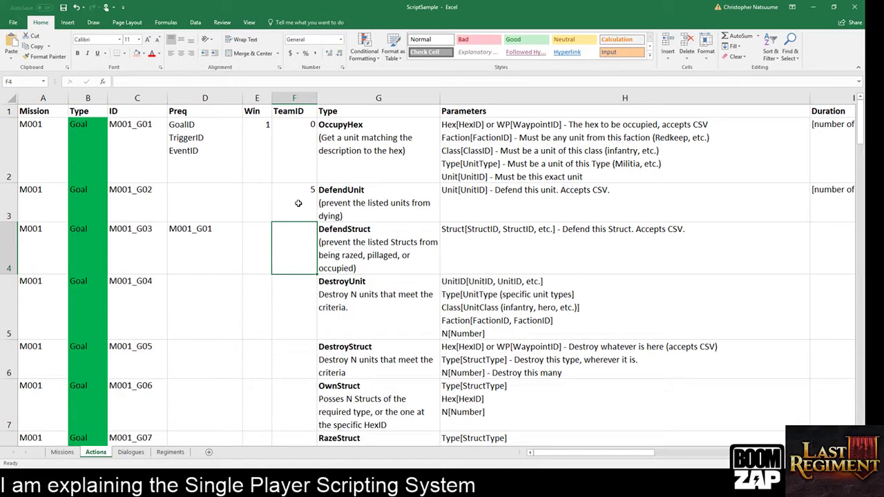
# Centre the contents of the Win and TeamID columns and tighten their widths to fit the headings
pyautogui.moveTo(257, 98); pyautogui.dragTo(291, 102)
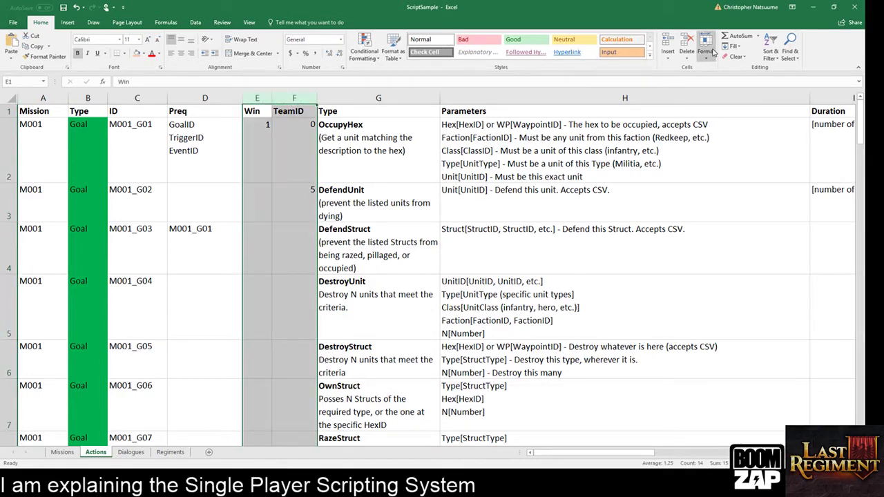
pyautogui.click(181, 54)
pyautogui.moveTo(273, 98); pyautogui.dragTo(268, 98)
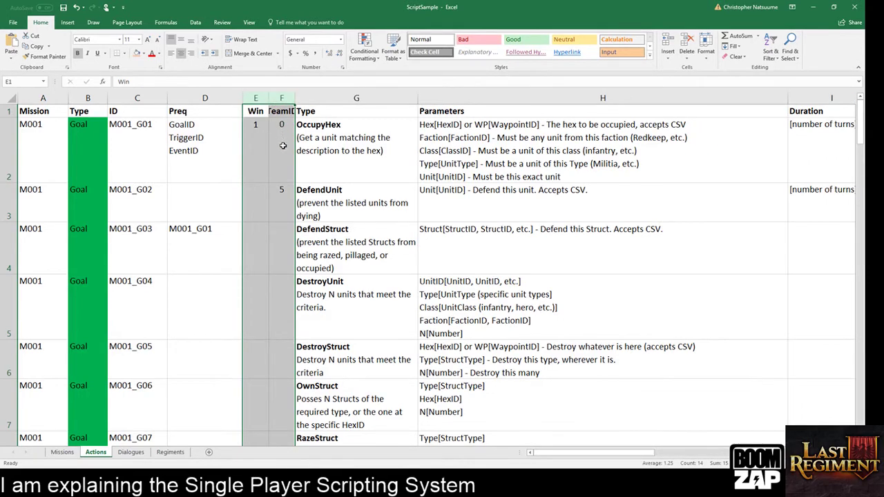
pyautogui.click(283, 141)
pyautogui.moveTo(295, 99); pyautogui.dragTo(306, 98)
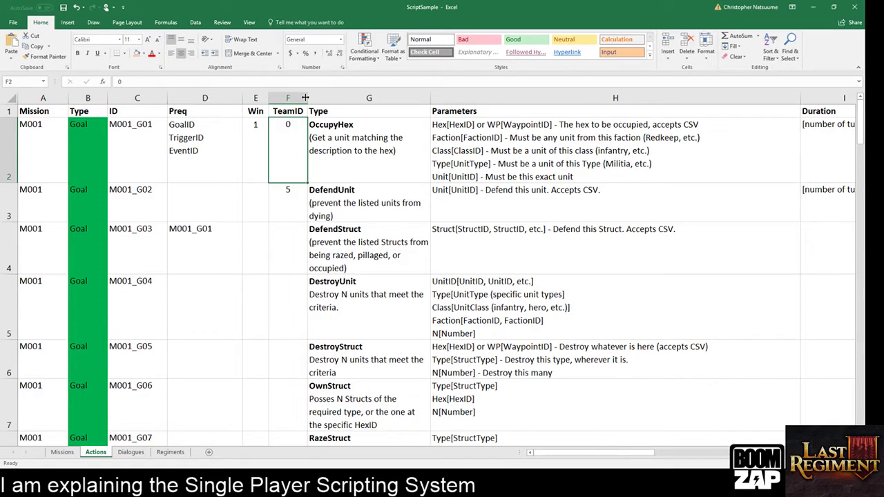
# Look through the goal types on the Actions sheet, including OccupyHex, DefendUnit, OwnStruct, RazeStruct, OwnUnit and GetGold
pyautogui.click(322, 204)
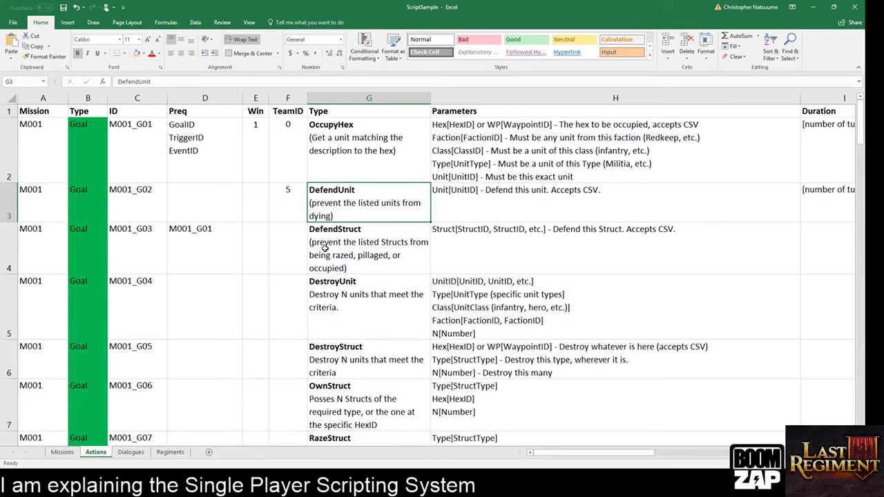
pyautogui.scroll(-2, 325, 247)
pyautogui.scroll(2, 324, 247)
pyautogui.click(372, 153)
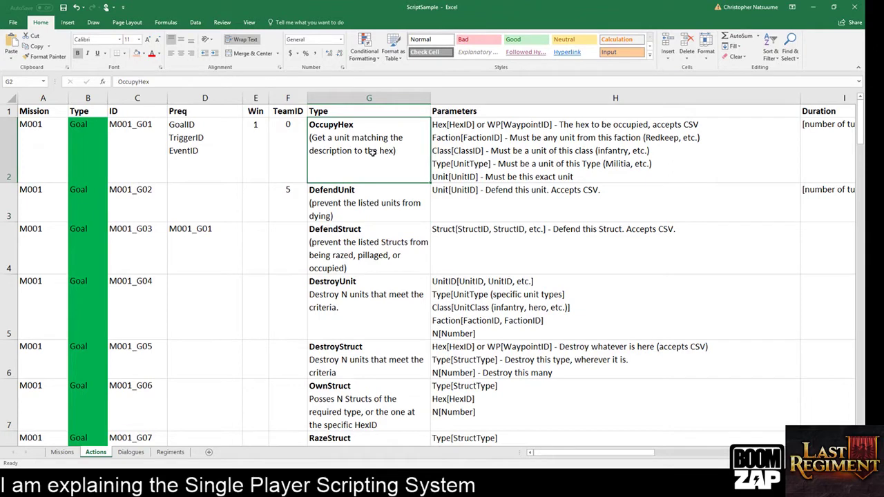
pyautogui.click(357, 205)
pyautogui.scroll(-2, 370, 261)
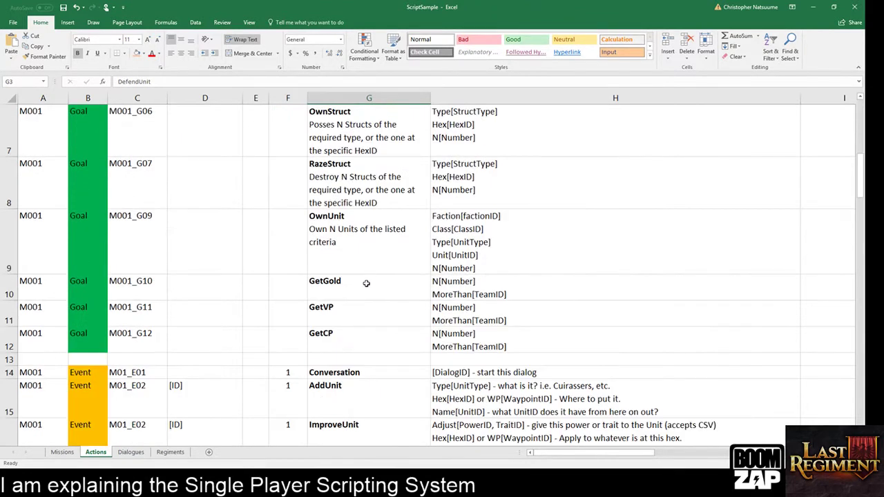
pyautogui.click(359, 284)
pyautogui.click(349, 235)
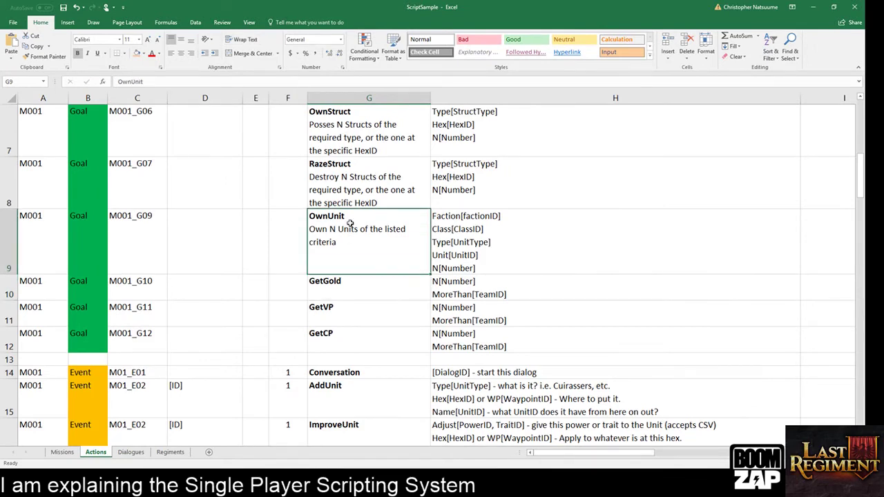
pyautogui.click(349, 198)
pyautogui.click(343, 138)
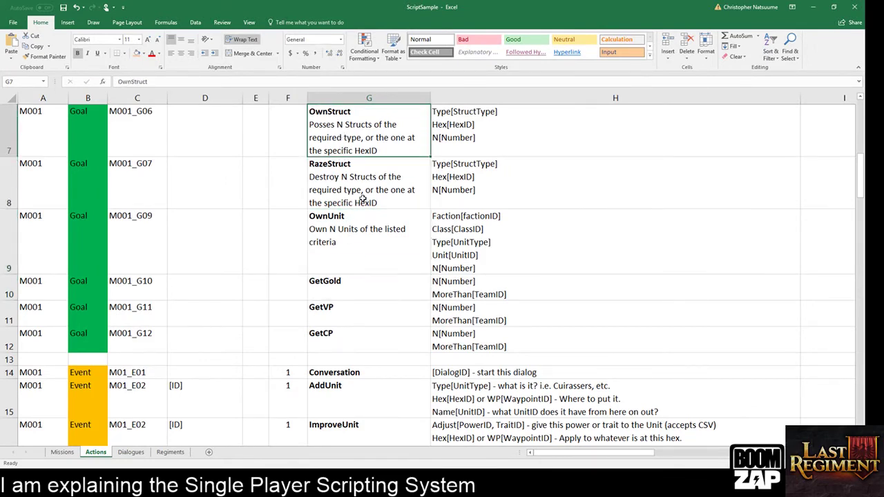
pyautogui.scroll(2, 361, 200)
pyautogui.scroll(-2, 362, 200)
pyautogui.scroll(2, 361, 200)
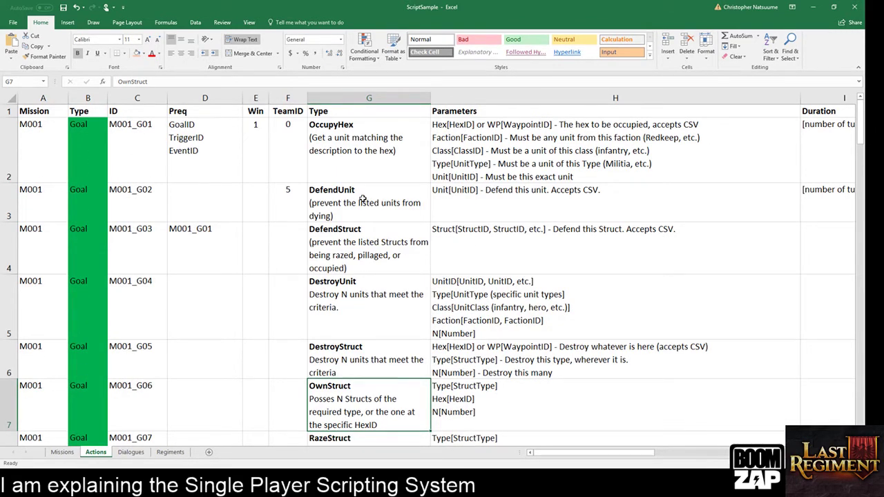
# Examine the OccupyHex goal's parameters line by line: Hex or WP, Faction, Class, Type and Unit
pyautogui.click(473, 126)
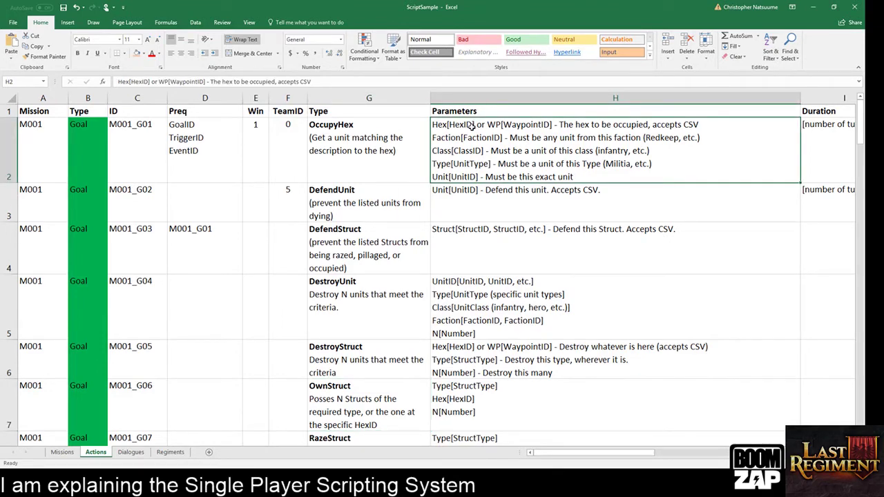
pyautogui.doubleClick(481, 128)
pyautogui.click(552, 125)
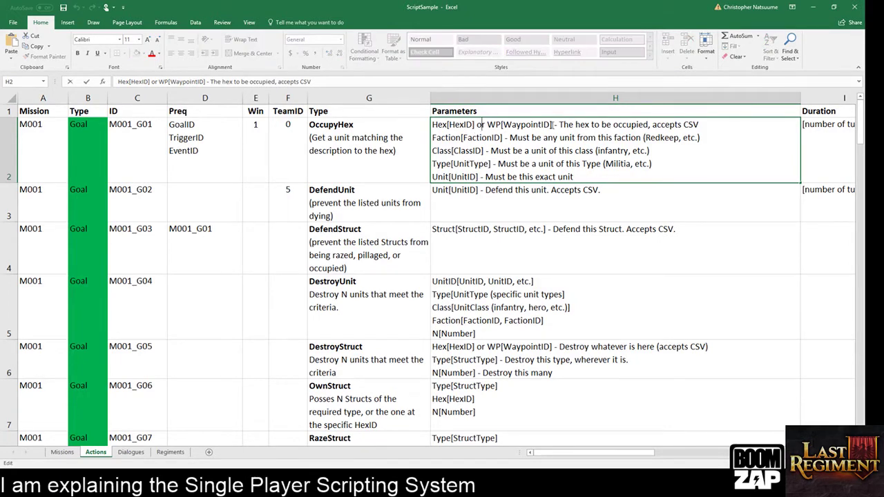
pyautogui.click(543, 137)
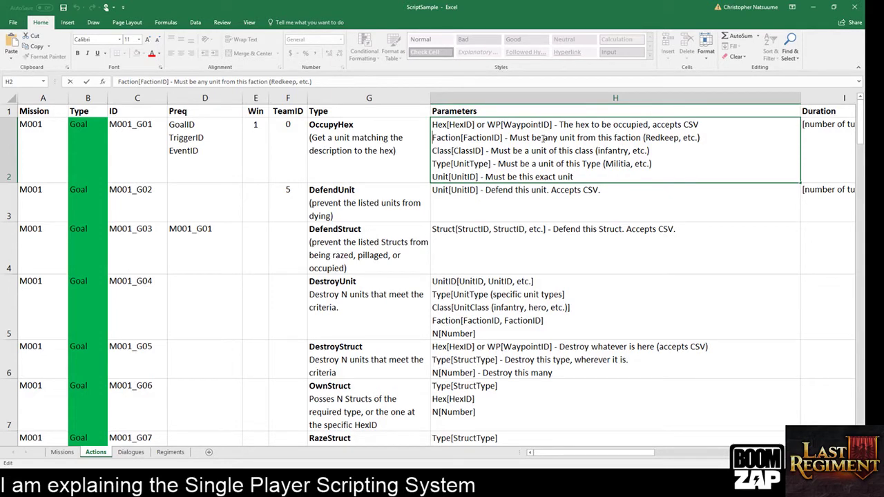
pyautogui.press('Down')
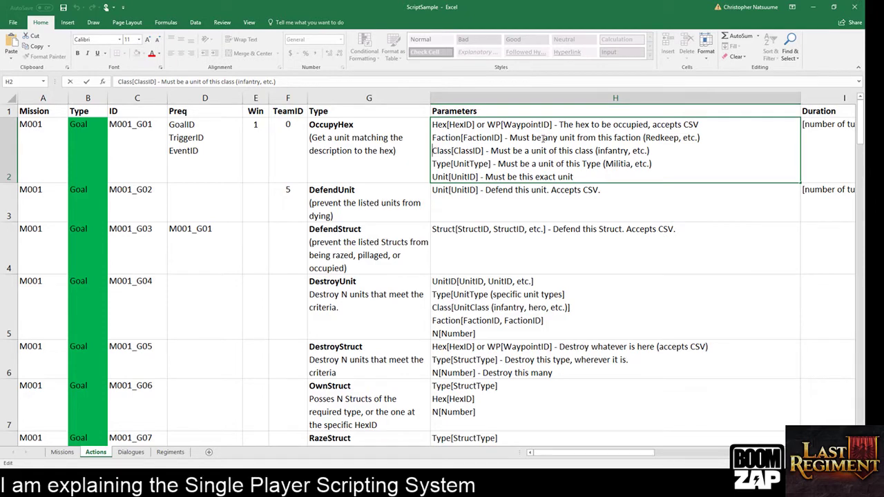
pyautogui.press('Down')
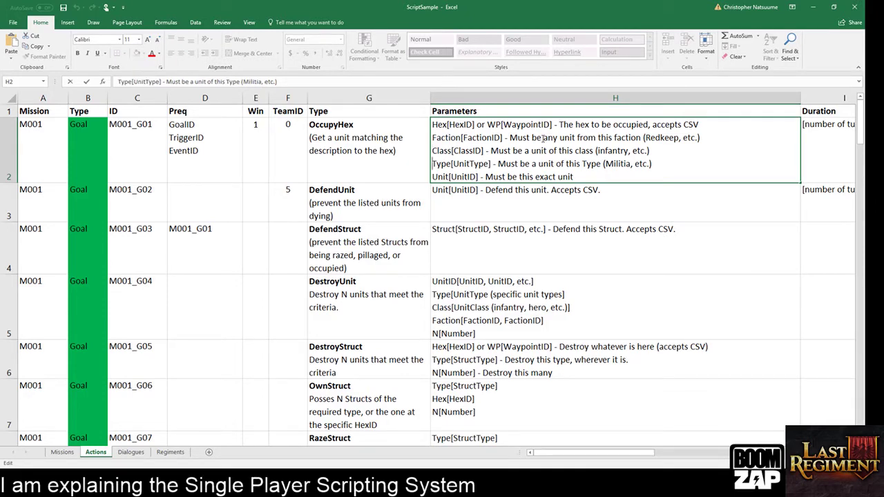
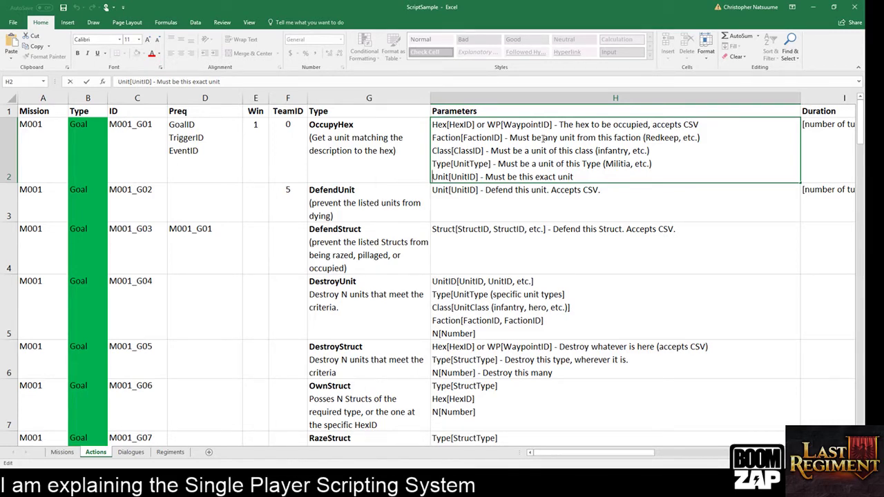
# Set the ID of the Unit element on the Missions sheet to Unit_001
pyautogui.click(62, 452)
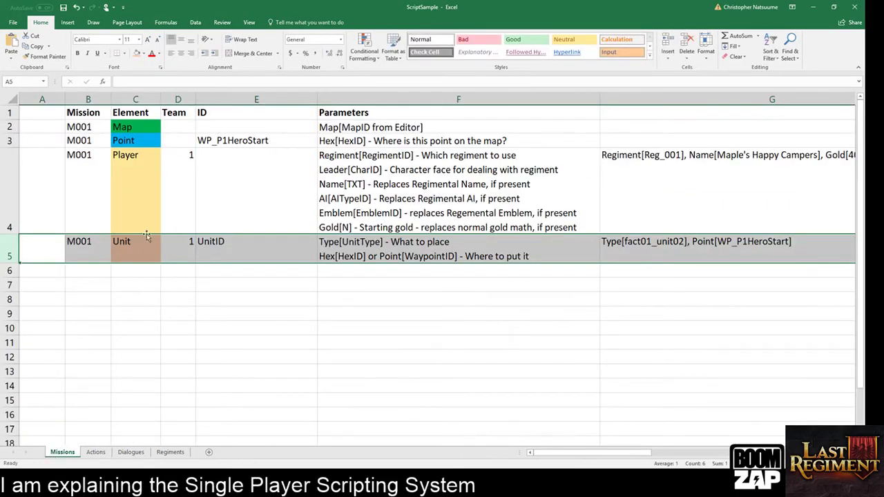
pyautogui.click(142, 261)
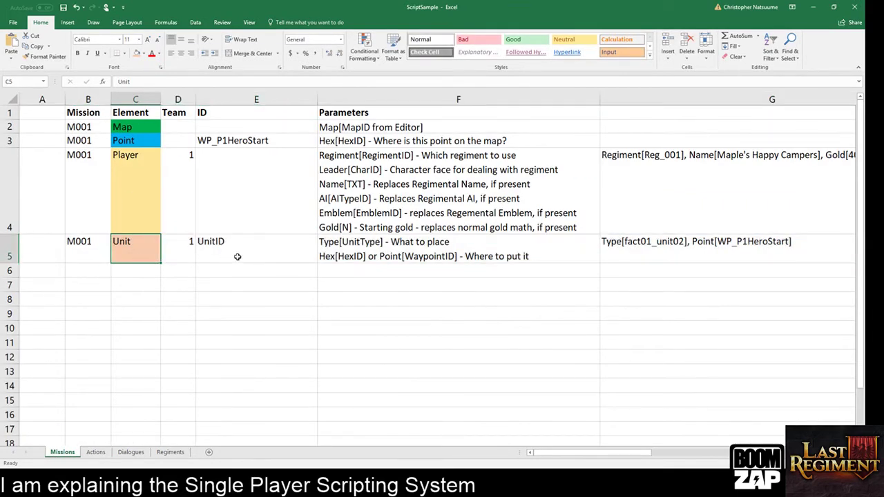
pyautogui.click(237, 257)
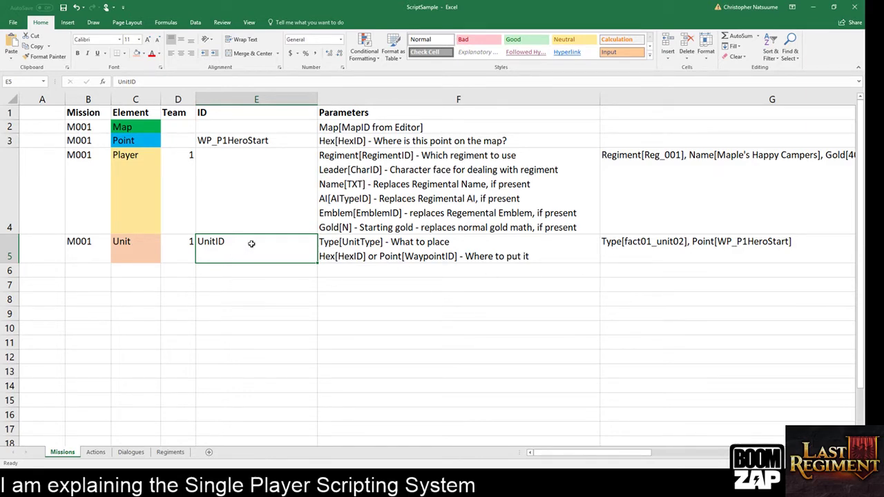
pyautogui.write('Uni')
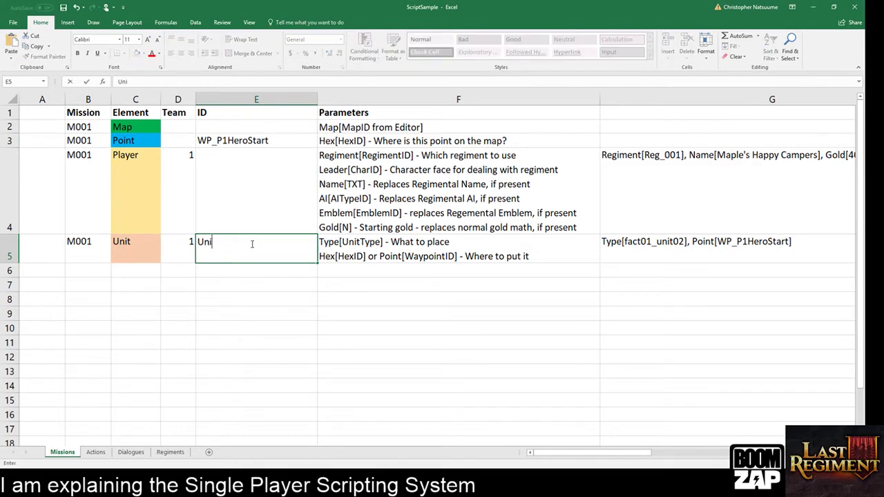
pyautogui.write('t_001')
pyautogui.press('Return')
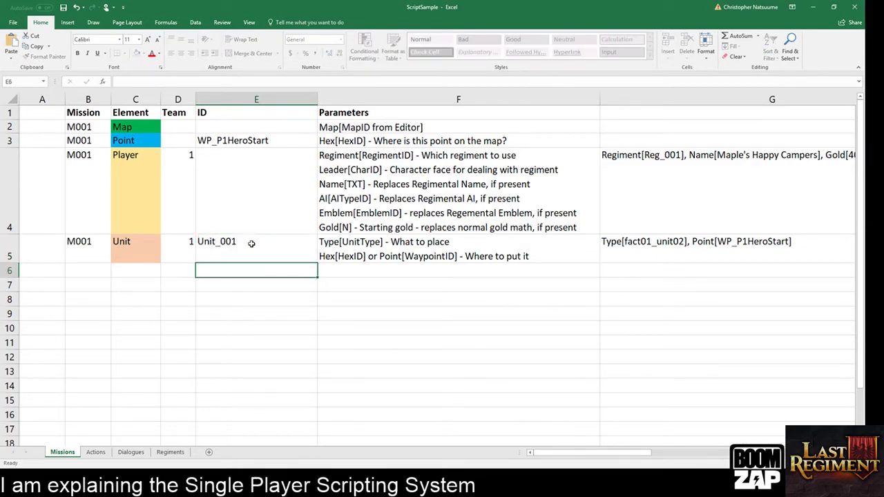
# Replace the number in the Unit element's ID with a descriptive name so it reads Unit_FirstHorse
pyautogui.doubleClick(252, 243)
pyautogui.press('BackSpace')
pyautogui.press('BackSpace')
pyautogui.press('BackSpace')
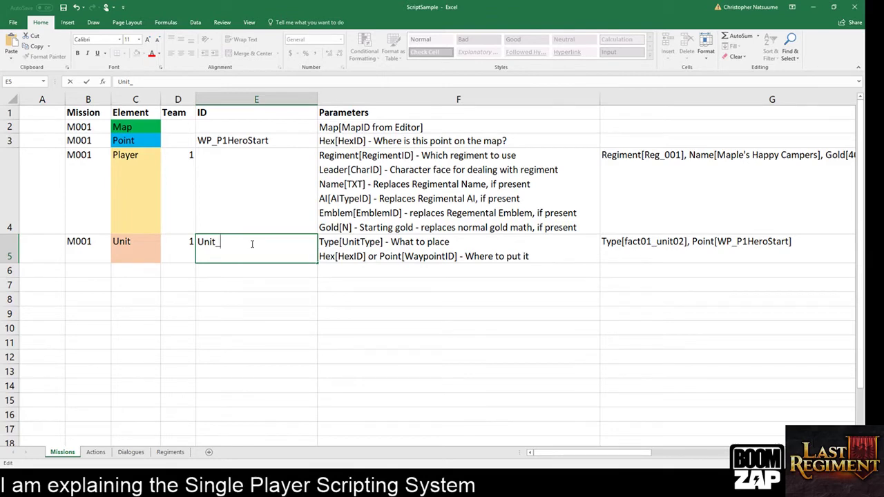
pyautogui.write('FirstHorse')
pyautogui.press('Return')
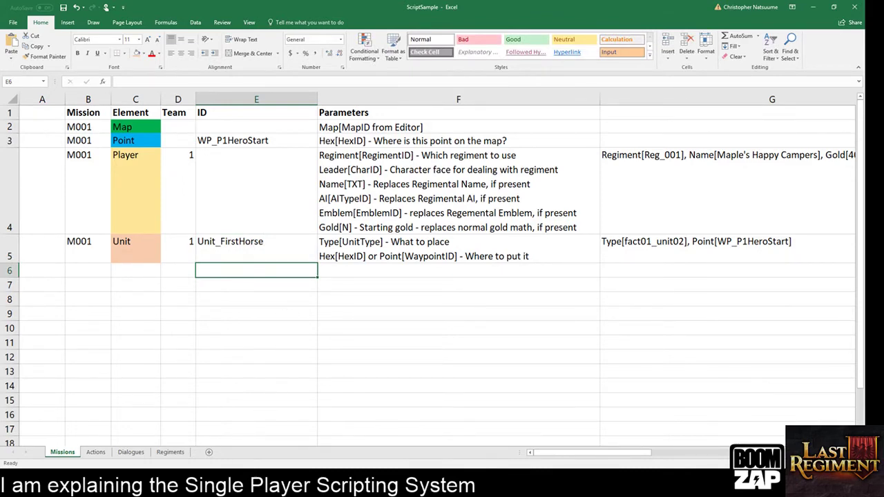
# Return to the Actions sheet and review the DefendUnit and DefendStruct goals and the OccupyHex parameters
pyautogui.click(96, 453)
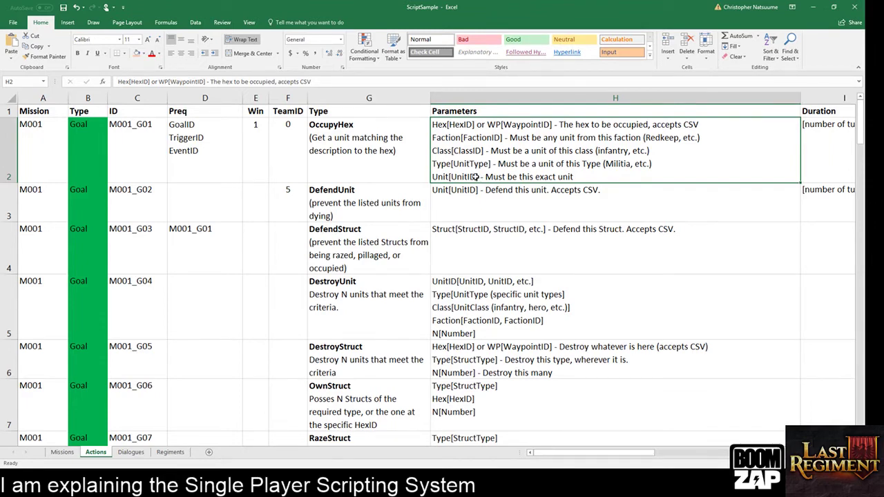
pyautogui.click(411, 217)
pyautogui.click(417, 250)
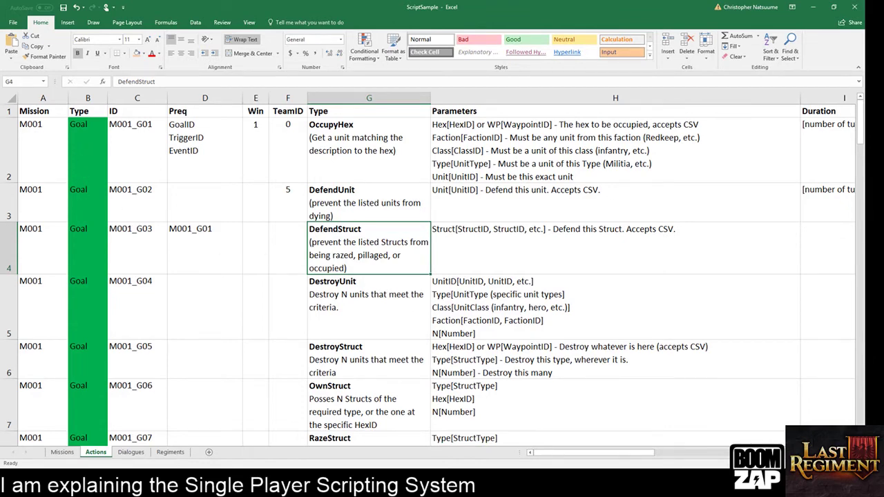
pyautogui.click(778, 156)
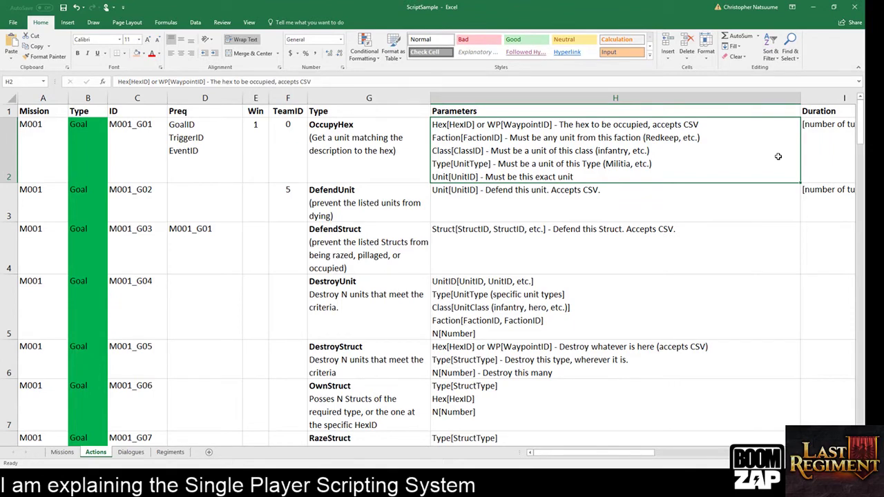
# Examine the OccupyHex goal's Duration, StartDialogue, EndDialogue, QuestTitle and QuestText columns on the Actions sheet
pyautogui.press('Right')
pyautogui.press('Right')
pyautogui.press('Right')
pyautogui.press('Right')
pyautogui.press('Right')
pyautogui.press('Right')
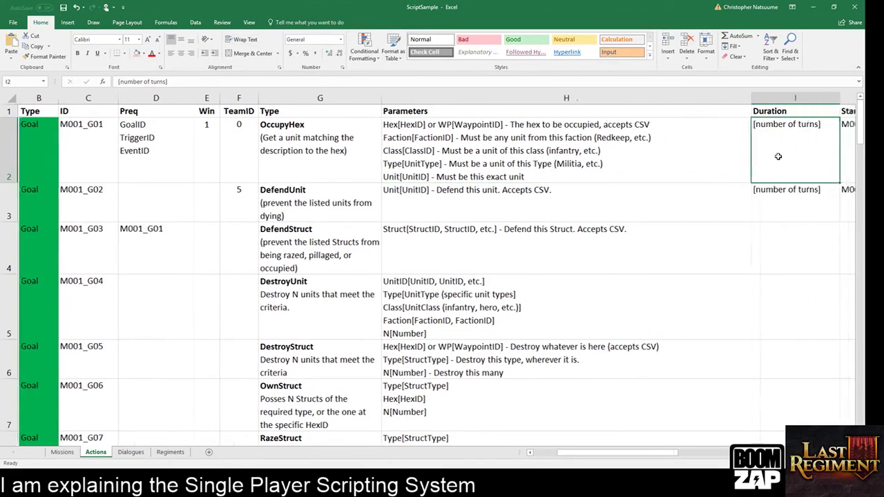
pyautogui.press('Left')
pyautogui.press('Left')
pyautogui.press('Left')
pyautogui.press('Left')
pyautogui.press('Left')
pyautogui.press('Left')
pyautogui.press('Left')
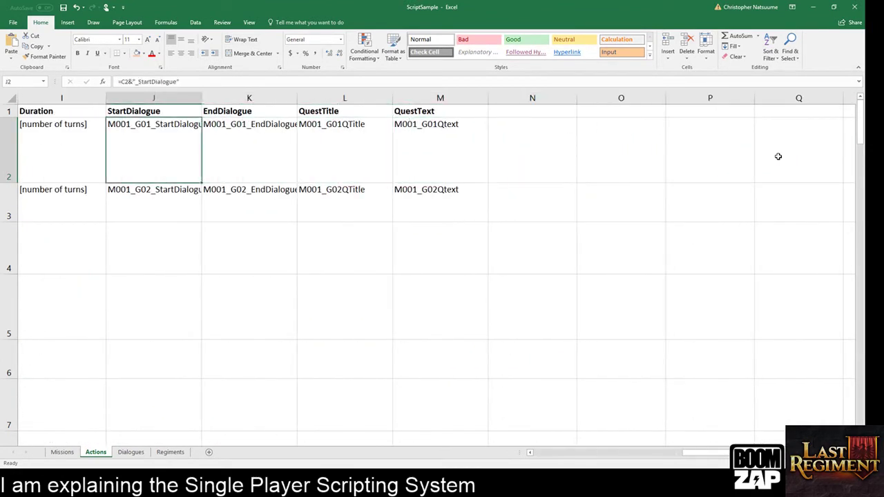
pyautogui.press('Right')
pyautogui.press('Right')
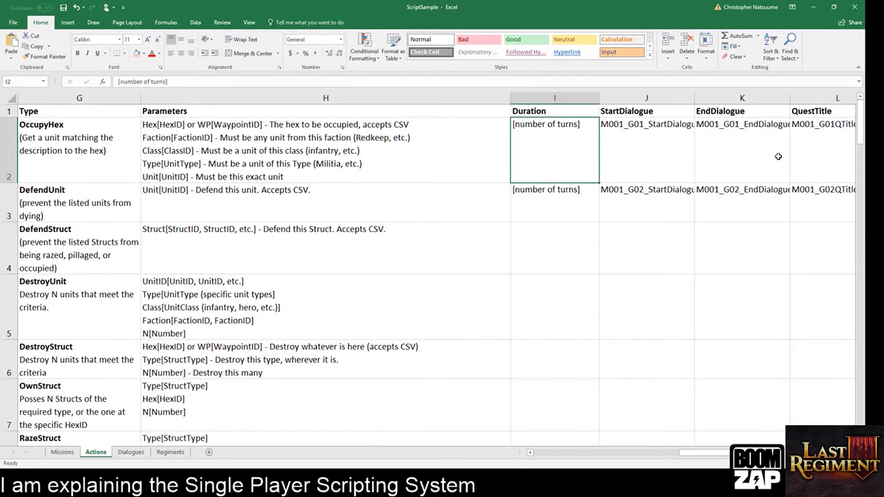
pyautogui.press('Right')
pyautogui.press('Right')
pyautogui.press('Right')
pyautogui.press('Right')
pyautogui.press('Left')
pyautogui.press('Left')
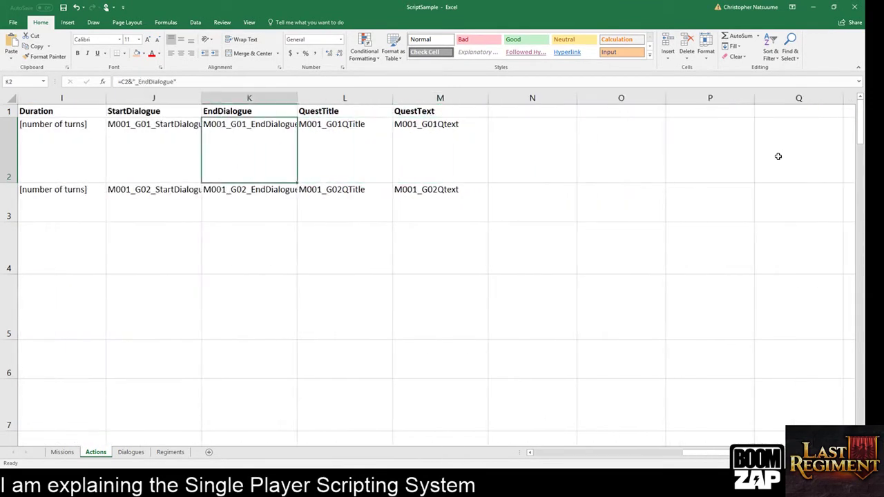
pyautogui.press('Left')
pyautogui.press('Left')
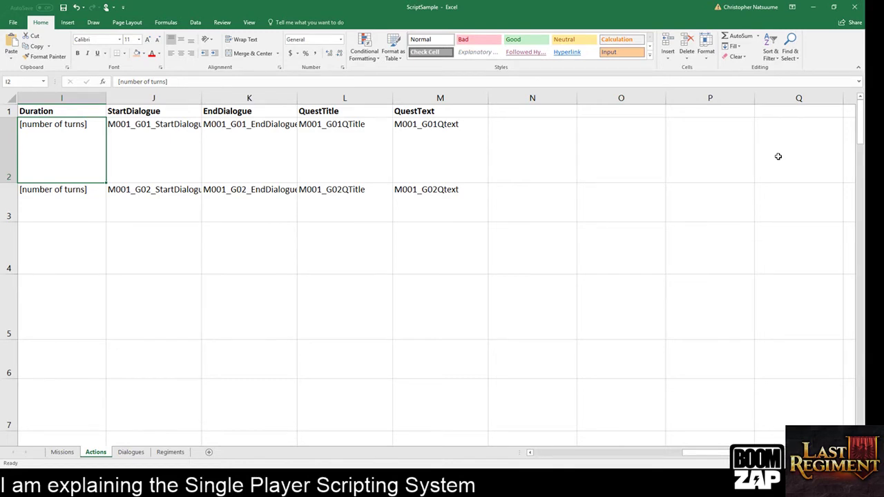
pyautogui.press('Right')
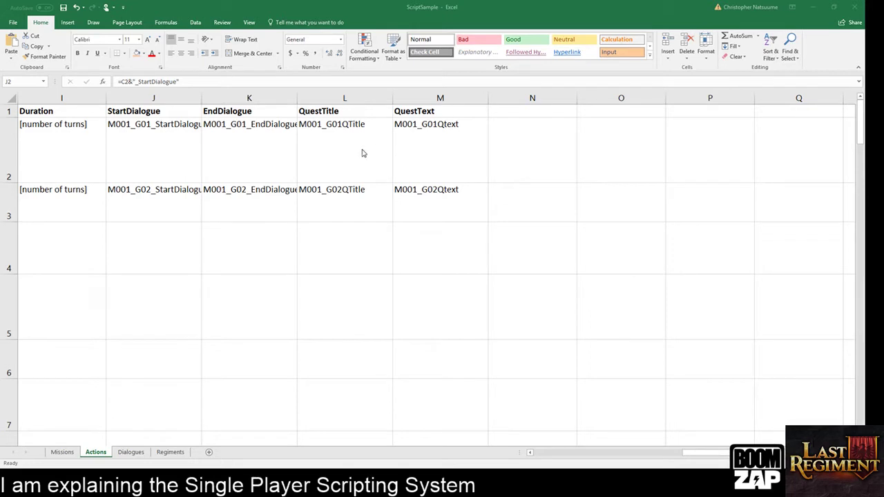
pyautogui.click(401, 149)
pyautogui.click(366, 152)
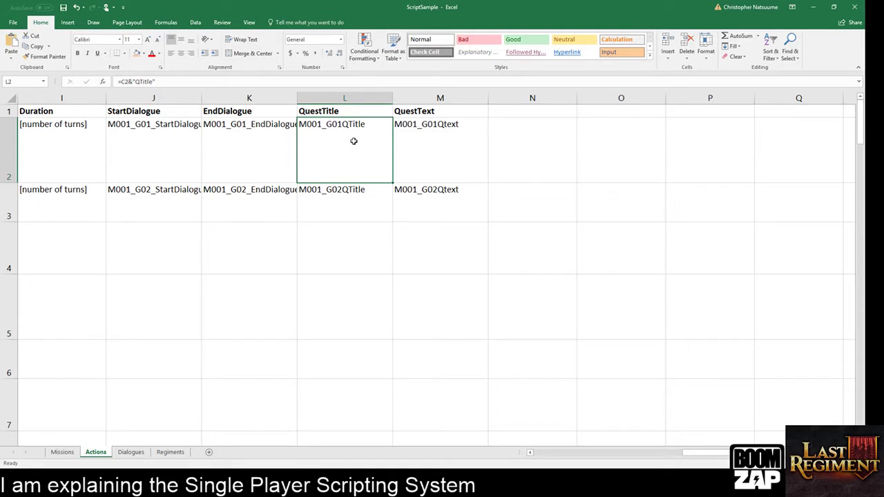
# Replace the OccupyHex goal's QuestText with "Get to the Old Mill Within %DURATION% Turns." and point out the matching Duration column
pyautogui.click(423, 148)
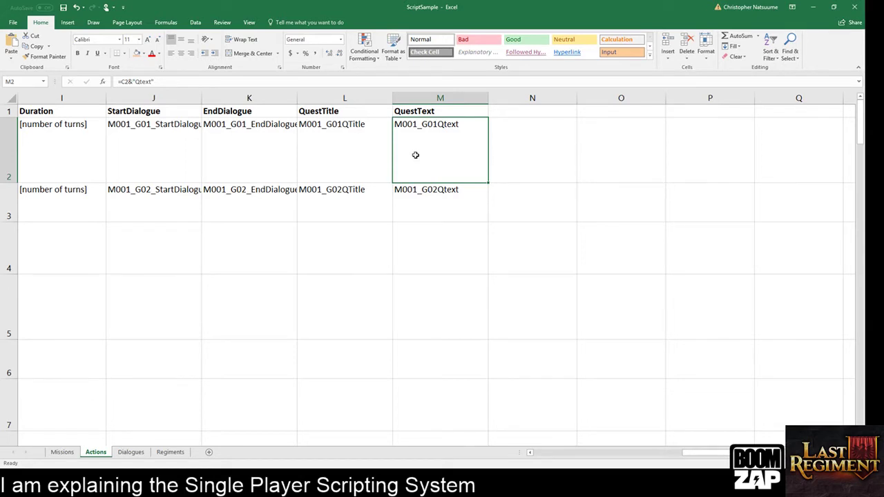
pyautogui.write('Get to the ')
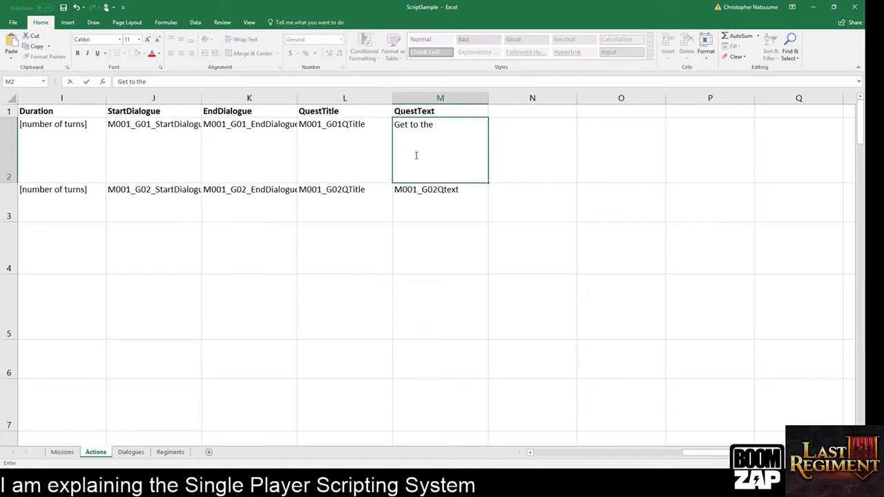
pyautogui.write('Old Mill Within')
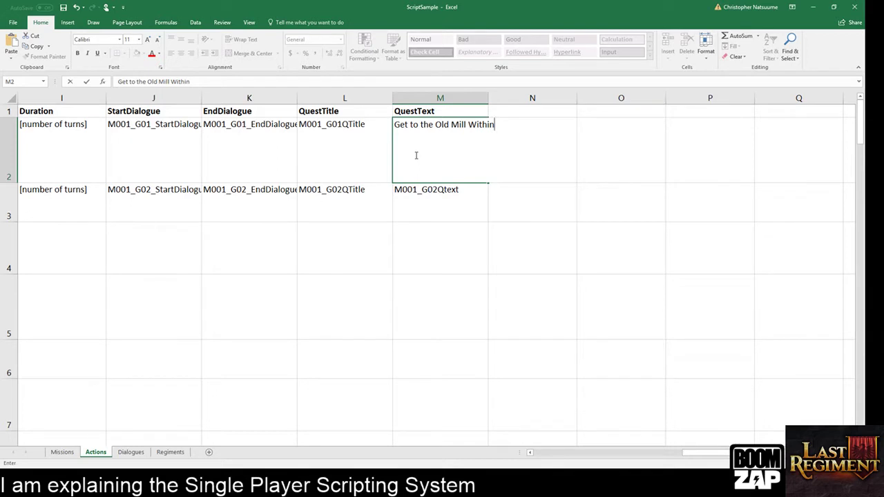
pyautogui.write('%%')
pyautogui.click(505, 124)
pyautogui.write('DURATION')
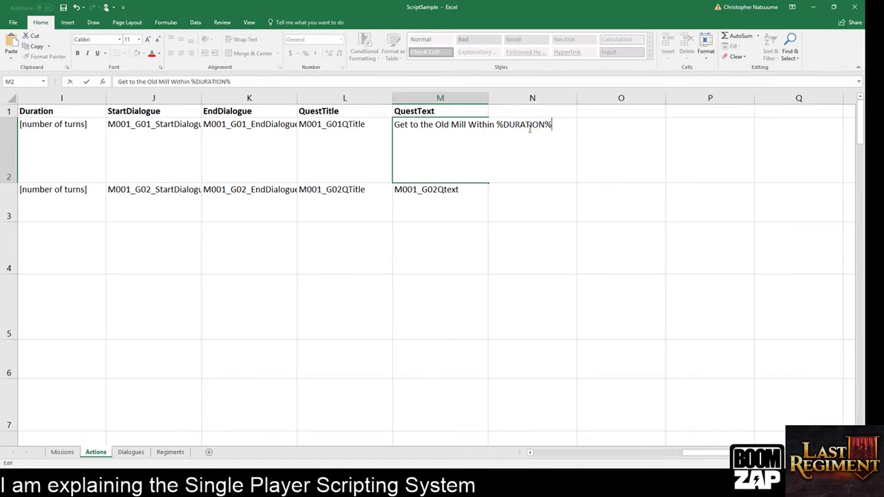
pyautogui.press('Right')
pyautogui.write('Turns.')
pyautogui.click(84, 141)
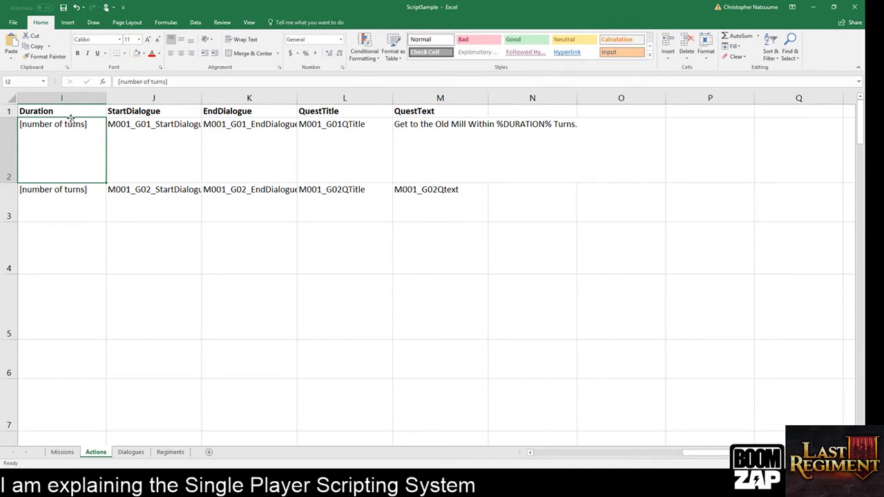
pyautogui.click(70, 115)
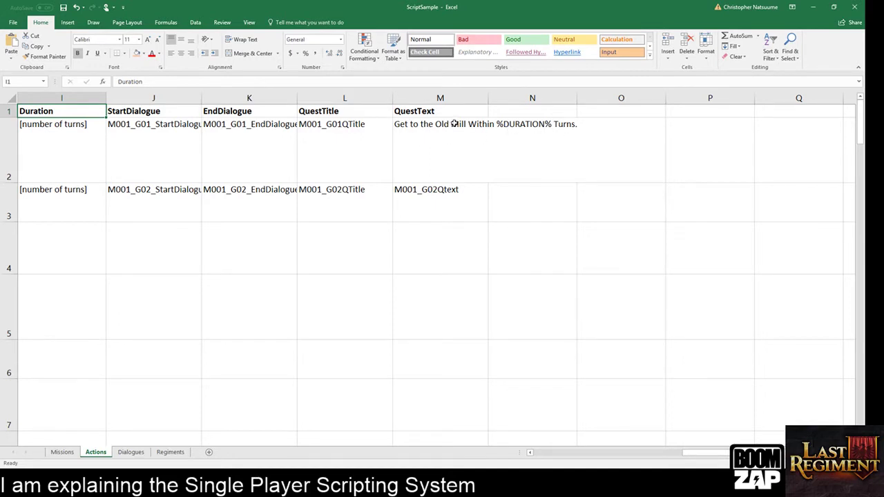
# Replace "Old Mill" in the OccupyHex goal's QuestText with the waypoint variable %WP_OldMill%
pyautogui.doubleClick(465, 125)
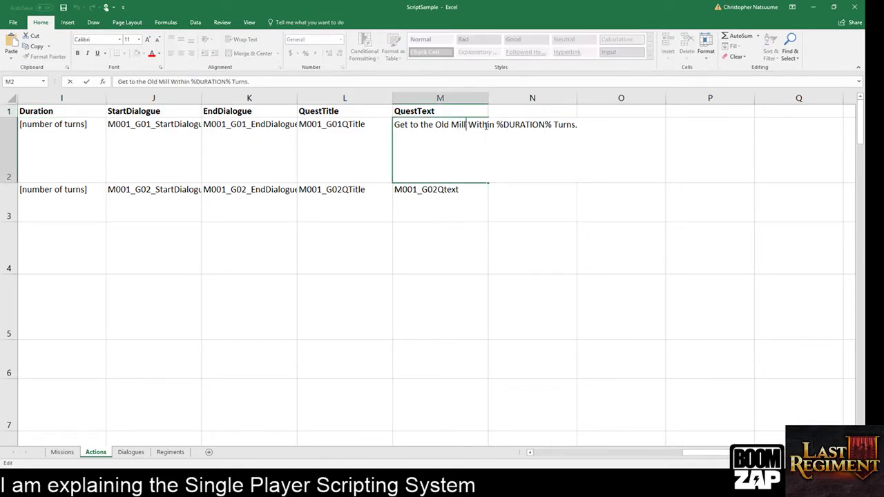
pyautogui.hotkey('shift', 'Left')
pyautogui.hotkey('shift', 'Left')
pyautogui.hotkey('shift', 'Left')
pyautogui.hotkey('shift', 'Left')
pyautogui.hotkey('shift', 'Left')
pyautogui.hotkey('shift', 'Left')
pyautogui.hotkey('shift', 'Left')
pyautogui.hotkey('shift', 'Left')
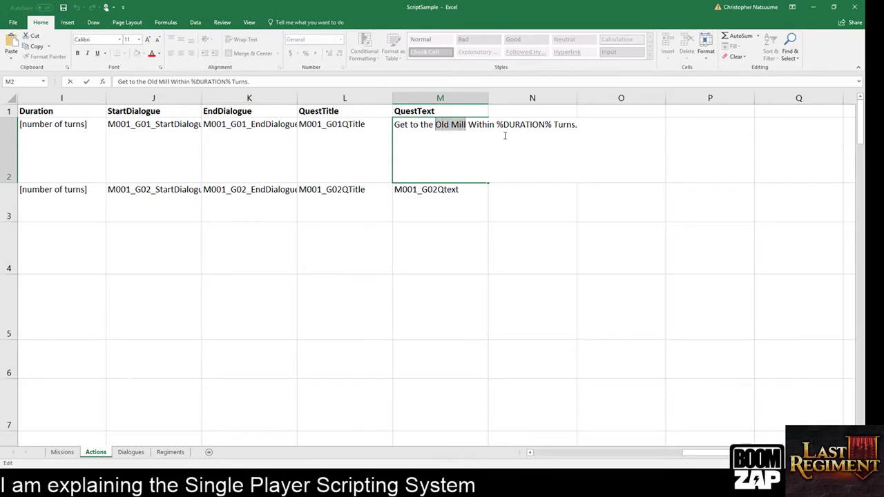
pyautogui.write('%')
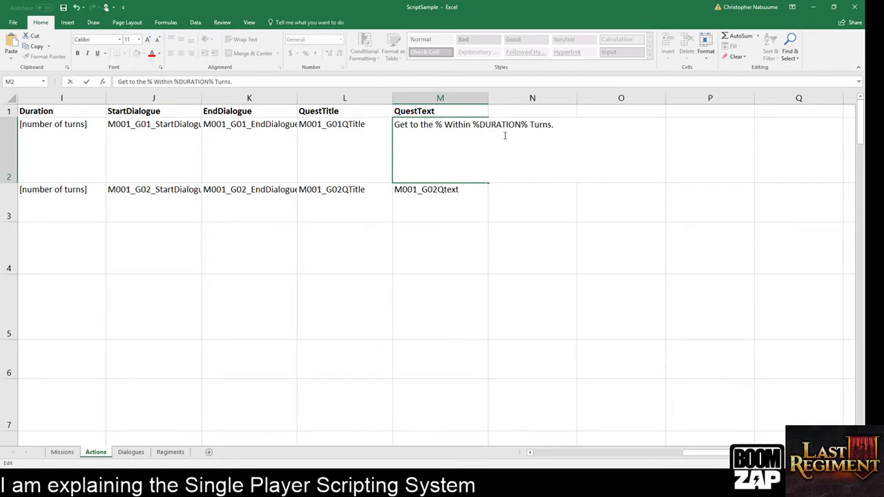
pyautogui.write('WP_')
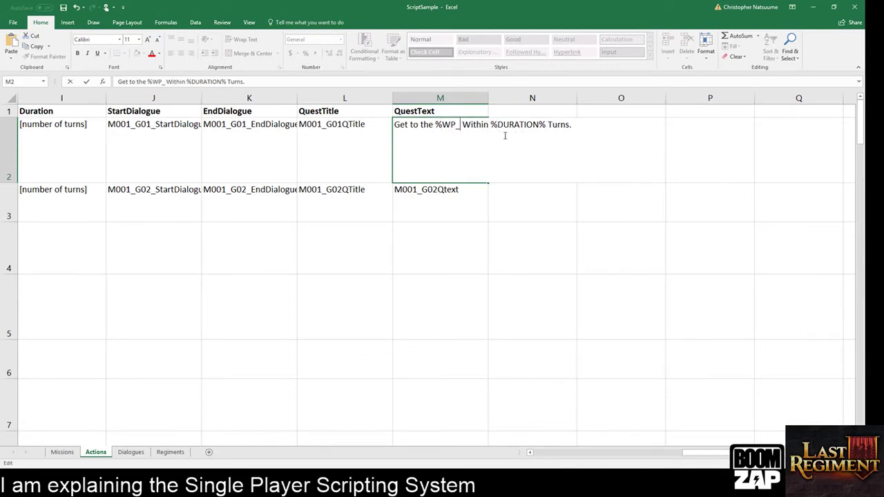
pyautogui.write('Old')
pyautogui.write('Mill')
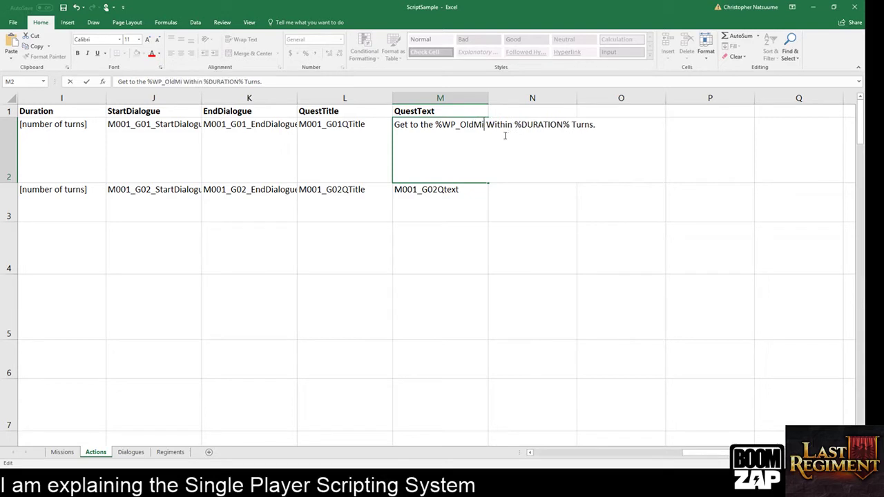
pyautogui.write('%')
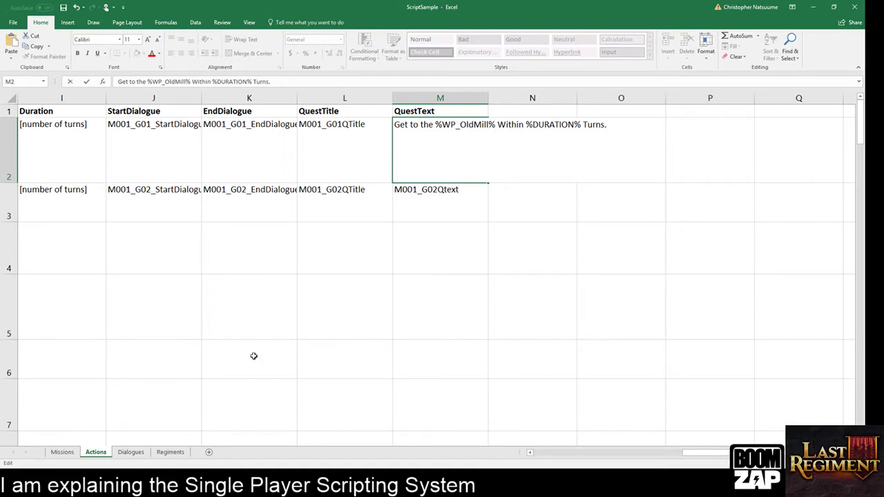
# Check the Missions and Regiments sheets, then return to the QuestText column on the Actions sheet
pyautogui.click(61, 452)
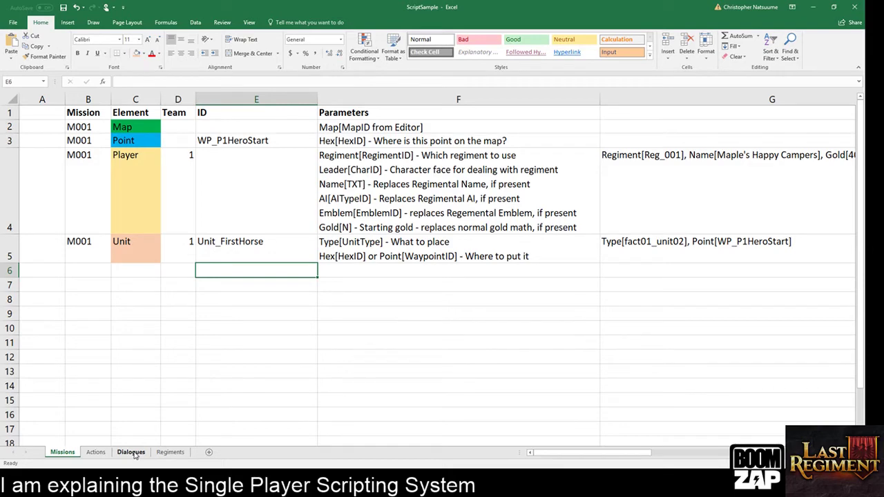
pyautogui.click(171, 453)
pyautogui.click(100, 453)
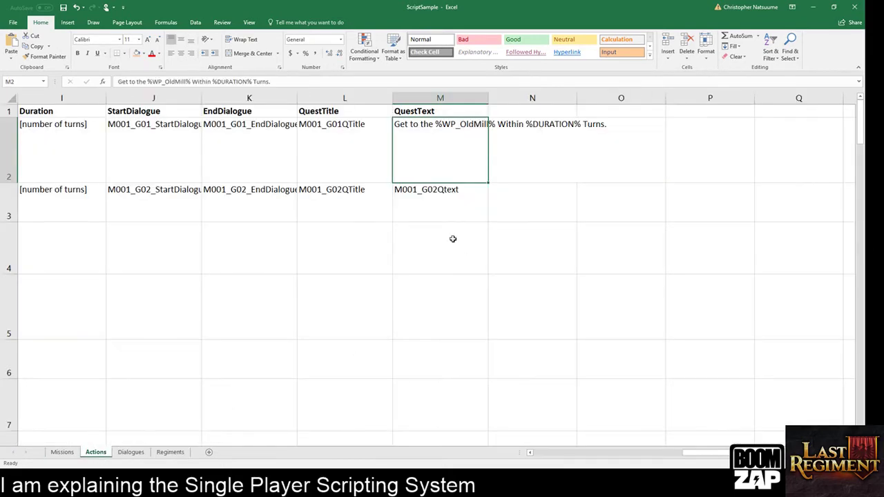
pyautogui.click(439, 218)
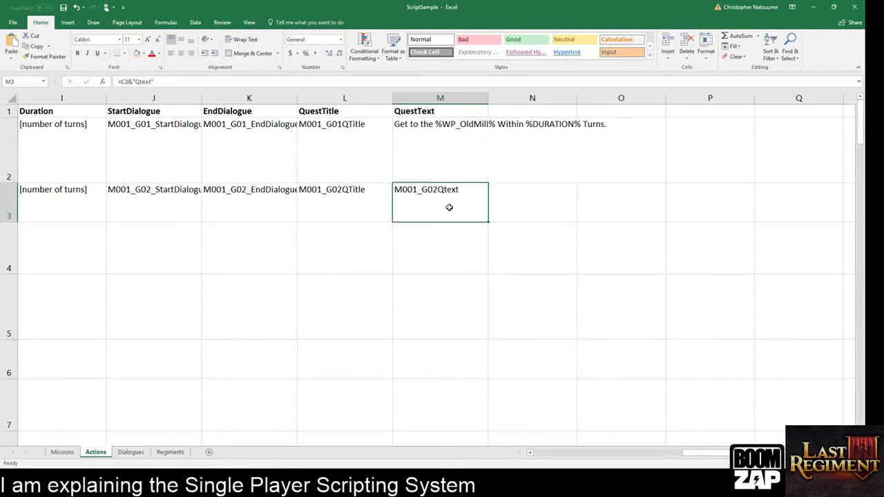
# Undo both example edits to the OccupyHex goal's QuestText
pyautogui.click(460, 141)
pyautogui.hotkey('ctrl', 'z')
pyautogui.hotkey('ctrl', 'z')
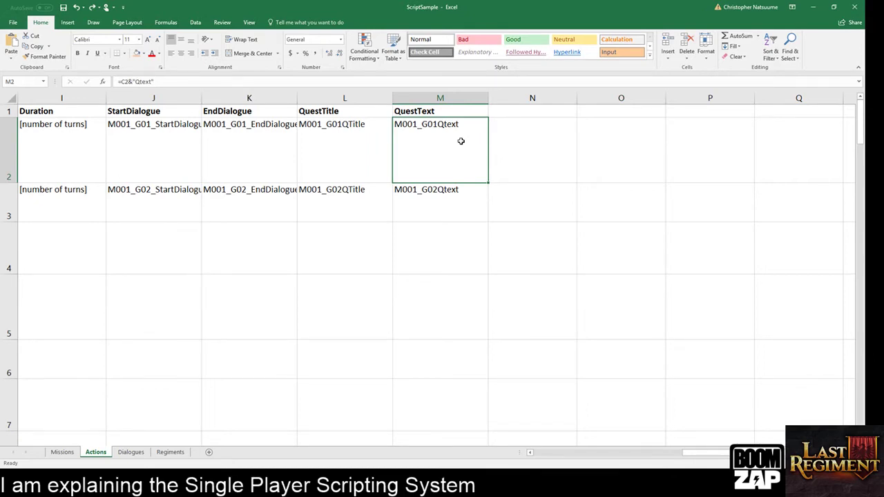
# Go to the Event rows of the Actions sheet and examine the Conversation event's ID, type and DialogID parameter
pyautogui.press('Left')
pyautogui.press('Left')
pyautogui.press('Left')
pyautogui.press('Left')
pyautogui.press('Left')
pyautogui.press('Left')
pyautogui.press('Left')
pyautogui.press('Left')
pyautogui.press('Left')
pyautogui.press('Left')
pyautogui.press('Left')
pyautogui.press('Left')
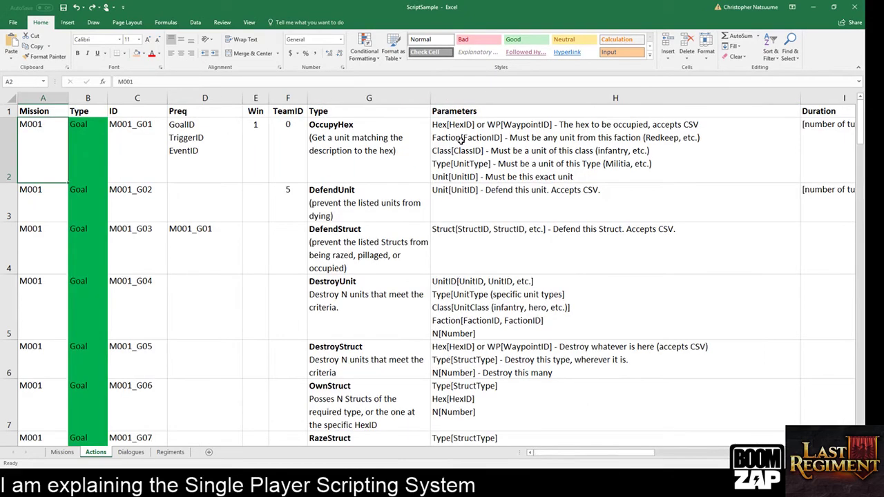
pyautogui.scroll(-5, 522, 211)
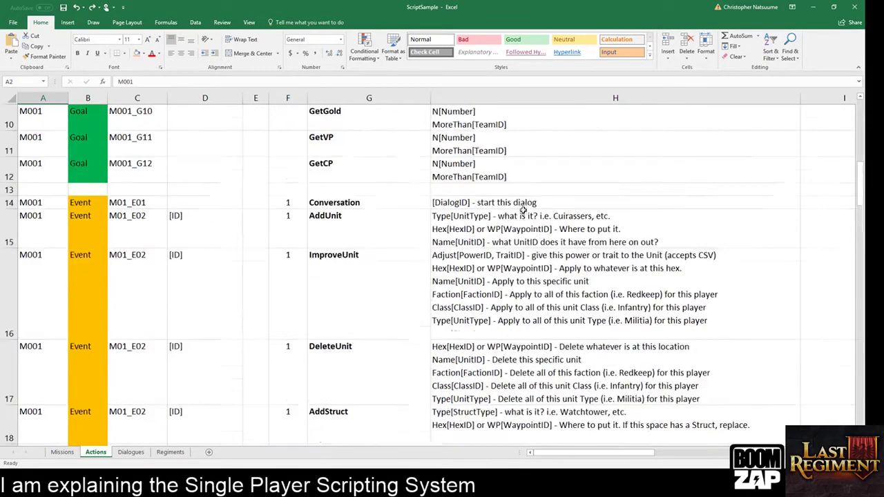
pyautogui.scroll(2, 522, 211)
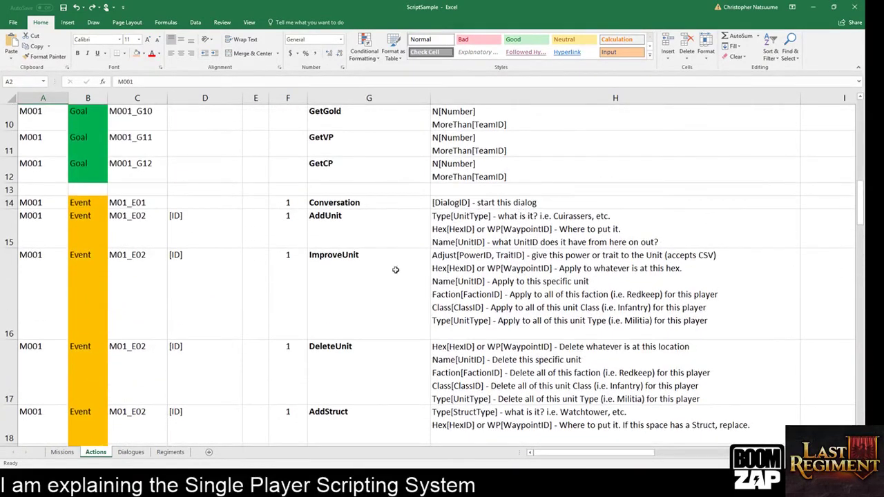
pyautogui.click(81, 202)
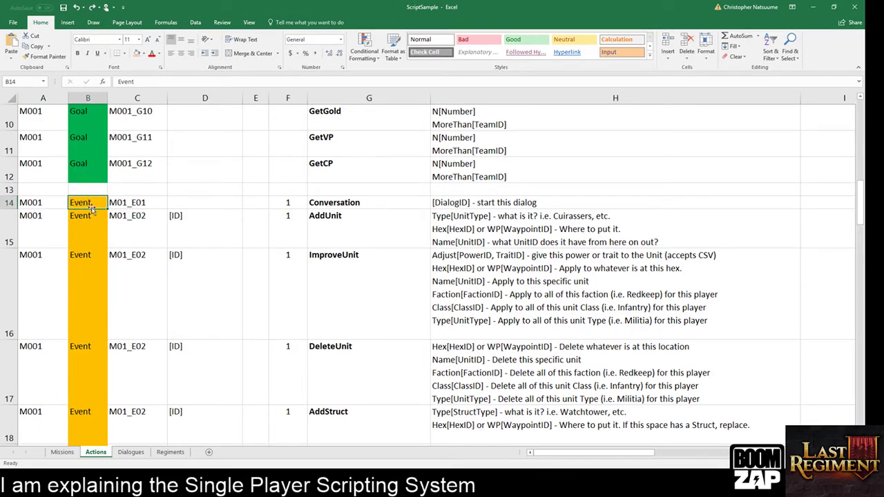
pyautogui.click(150, 203)
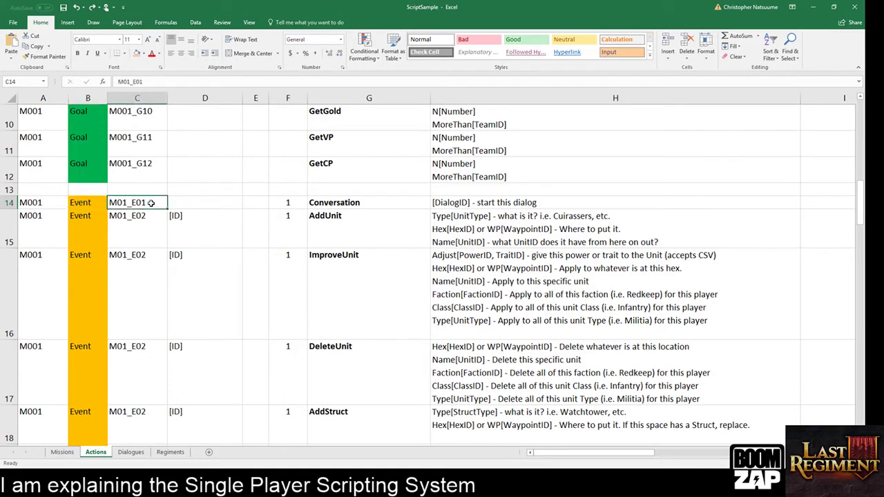
pyautogui.click(354, 204)
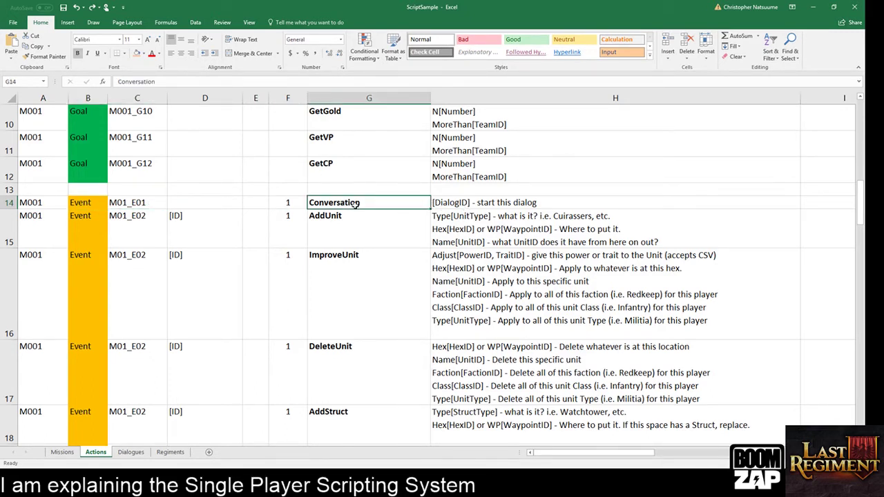
pyautogui.click(495, 205)
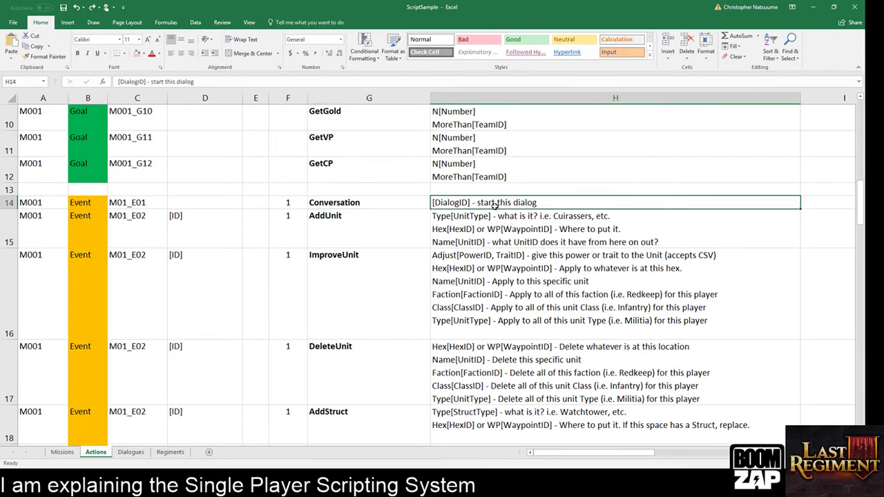
# Examine the AddUnit event's Type, Hex or WP and Name parameters and continue to the ImproveUnit and DeleteUnit events
pyautogui.click(373, 230)
pyautogui.click(461, 229)
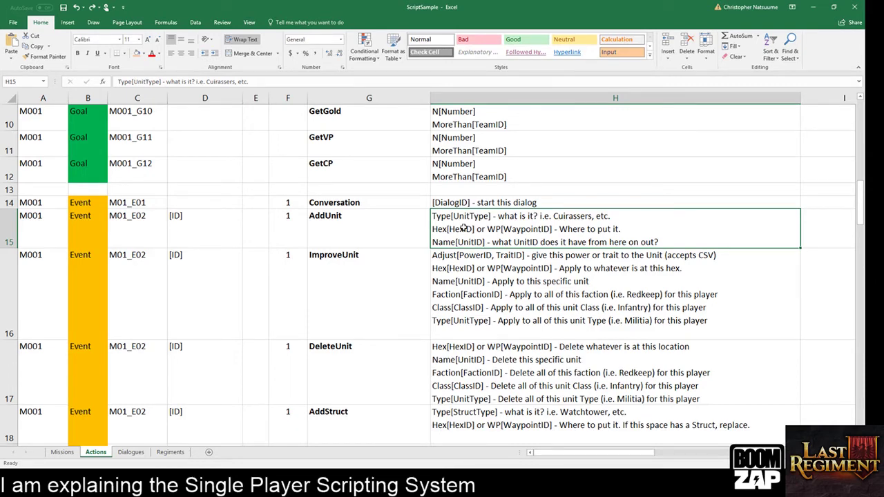
pyautogui.scroll(-2, 464, 229)
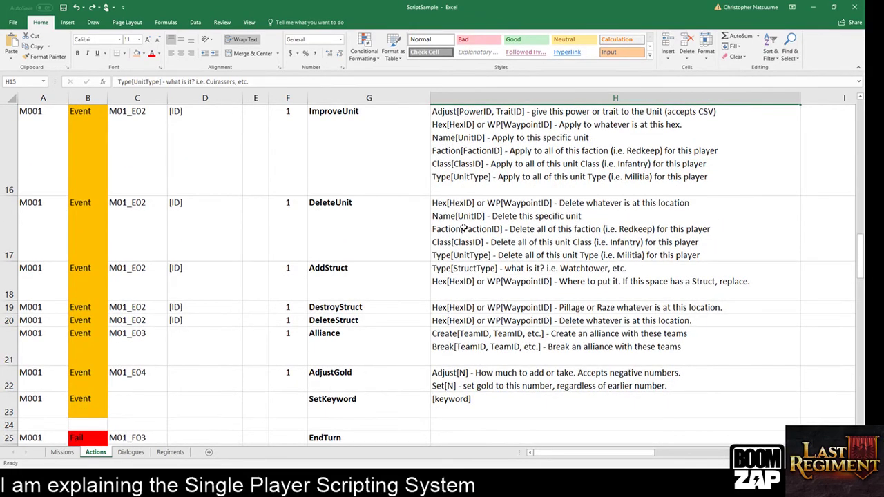
# Go to the Trigger rows of the Actions sheet and examine the TurnsPassed trigger's ID, type and description
pyautogui.scroll(-4, 464, 228)
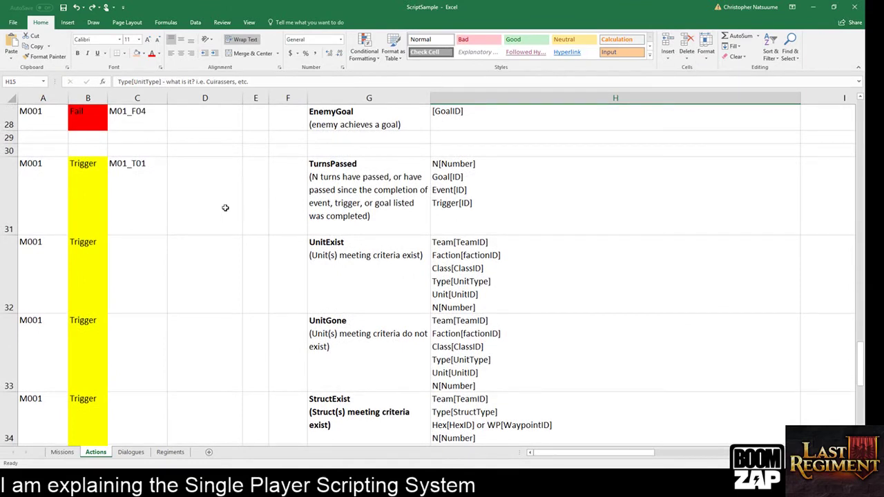
pyautogui.click(77, 206)
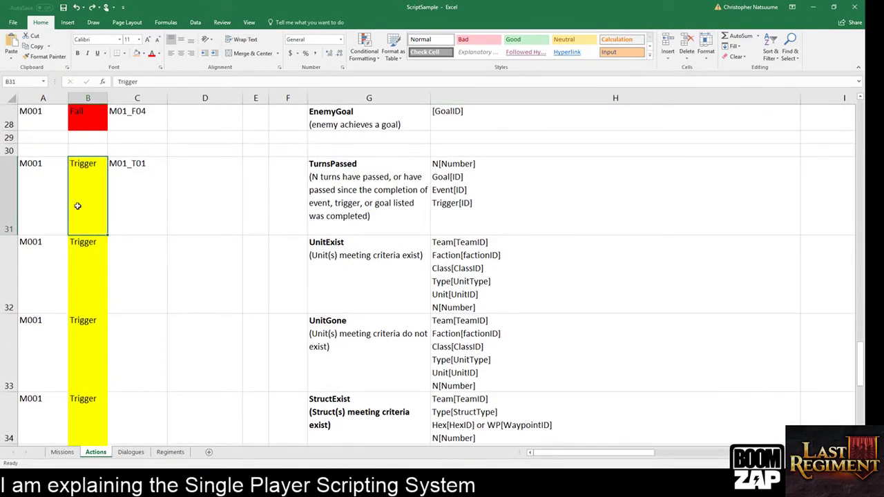
pyautogui.click(137, 199)
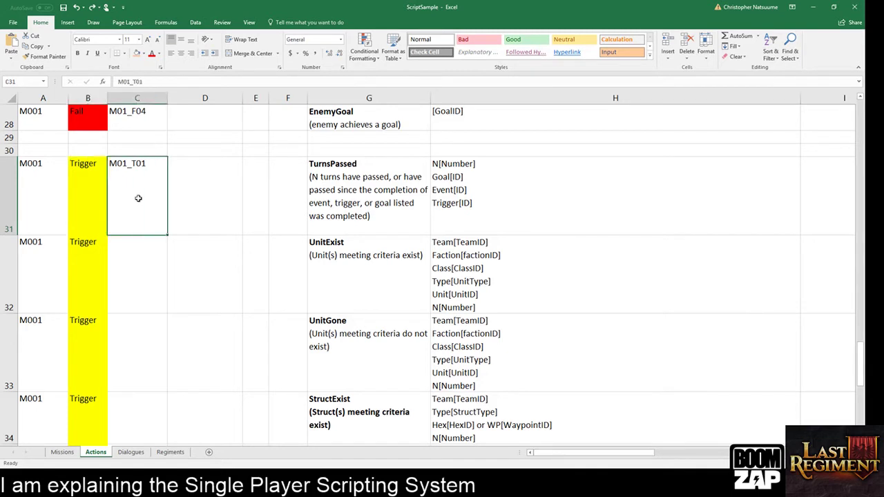
pyautogui.click(344, 206)
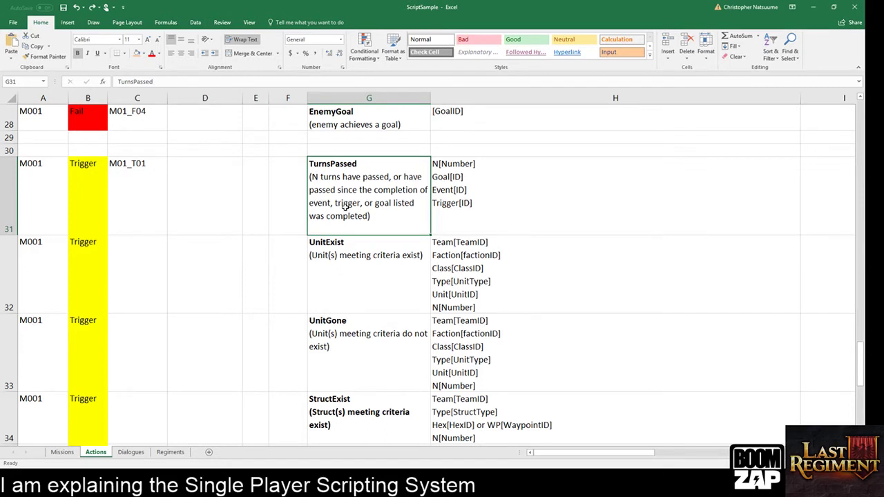
pyautogui.click(98, 192)
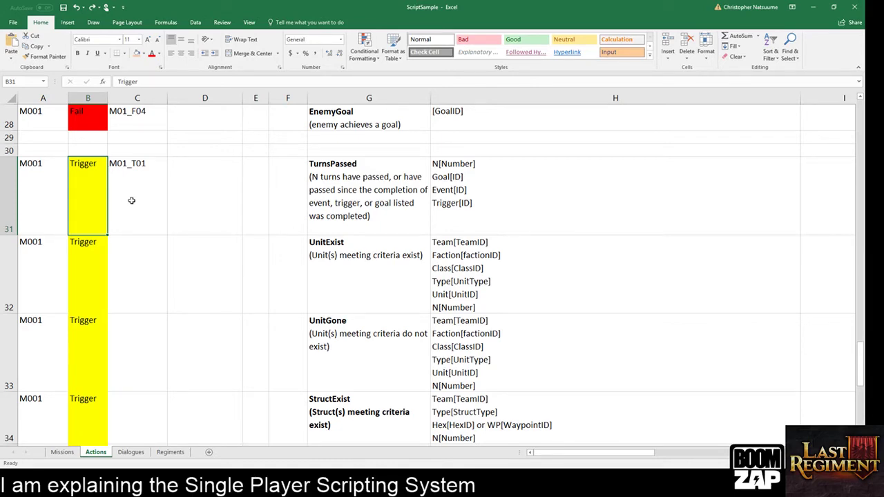
# Review the Goal and Event rows, checking the AdjustGold event's Preq and Win cells against the TurnsPassed trigger row
pyautogui.scroll(3, 131, 200)
pyautogui.scroll(1, 132, 200)
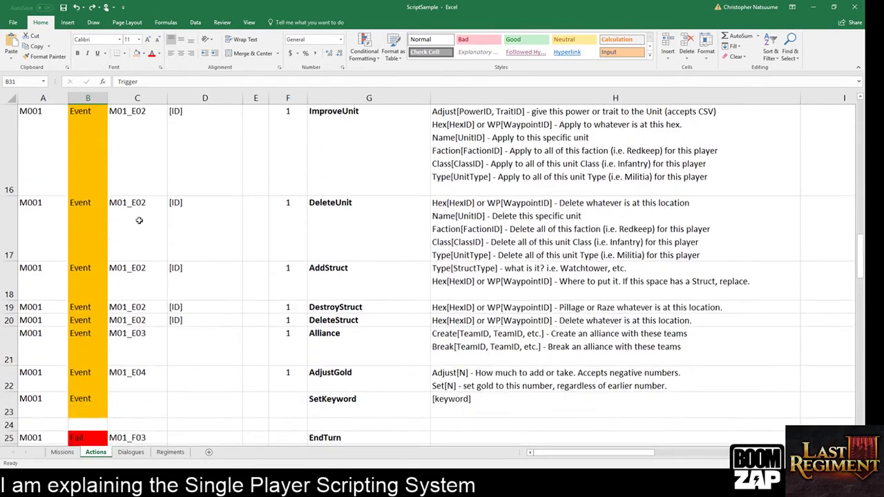
pyautogui.scroll(4, 156, 277)
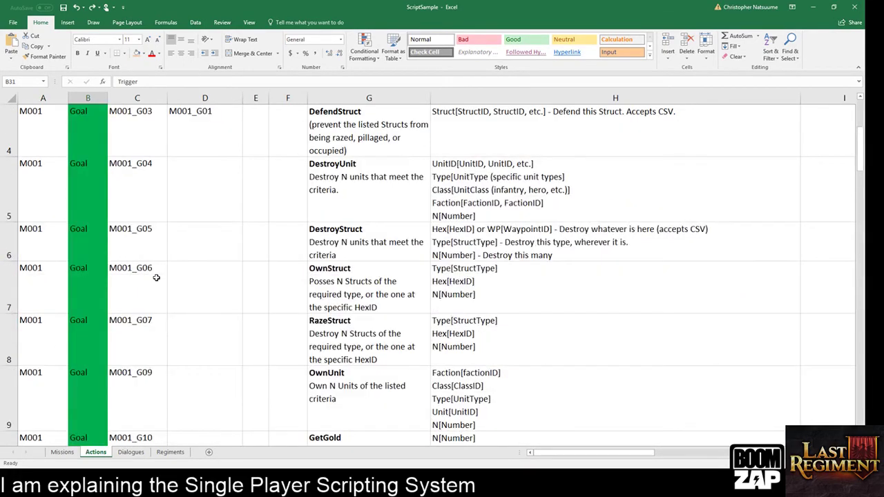
pyautogui.scroll(-5, 156, 278)
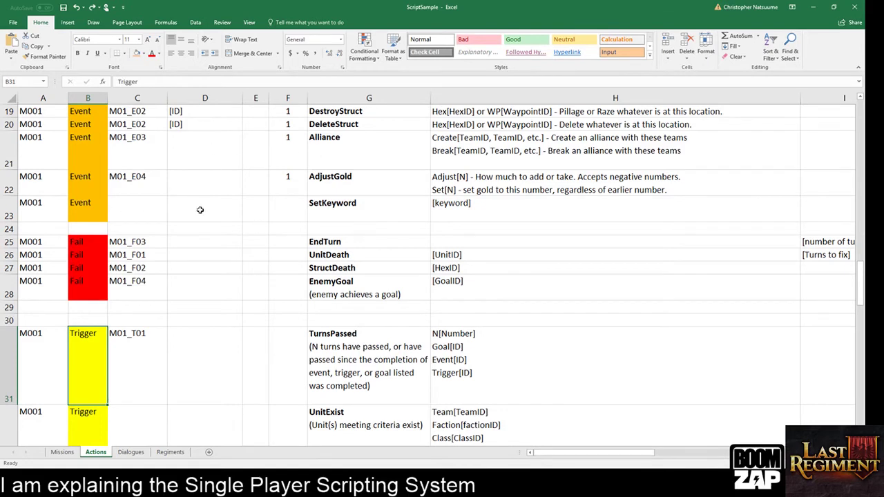
pyautogui.click(177, 186)
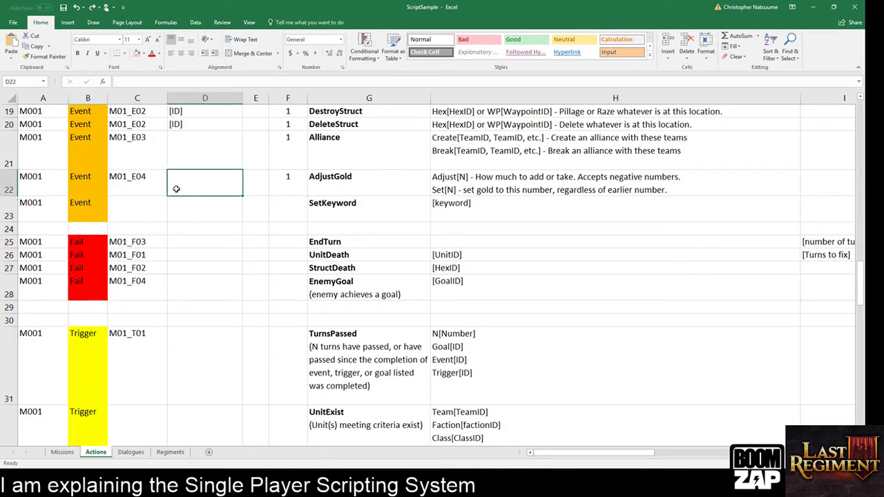
pyautogui.click(264, 191)
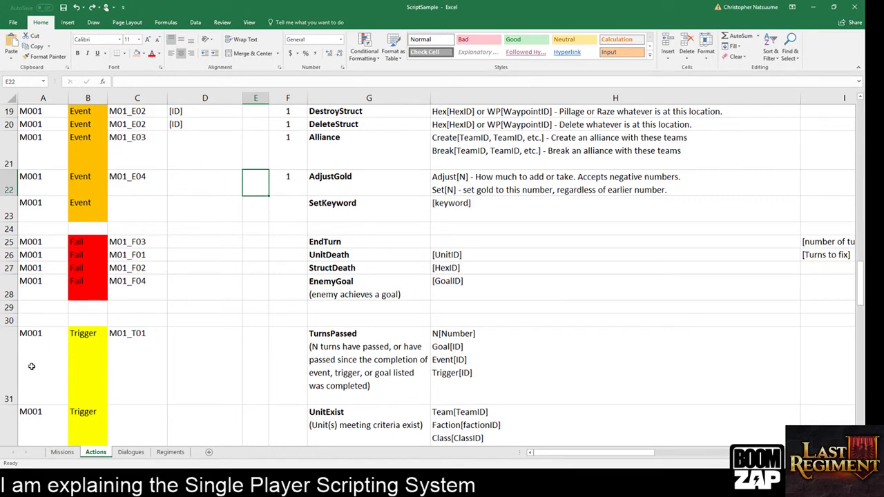
pyautogui.click(103, 368)
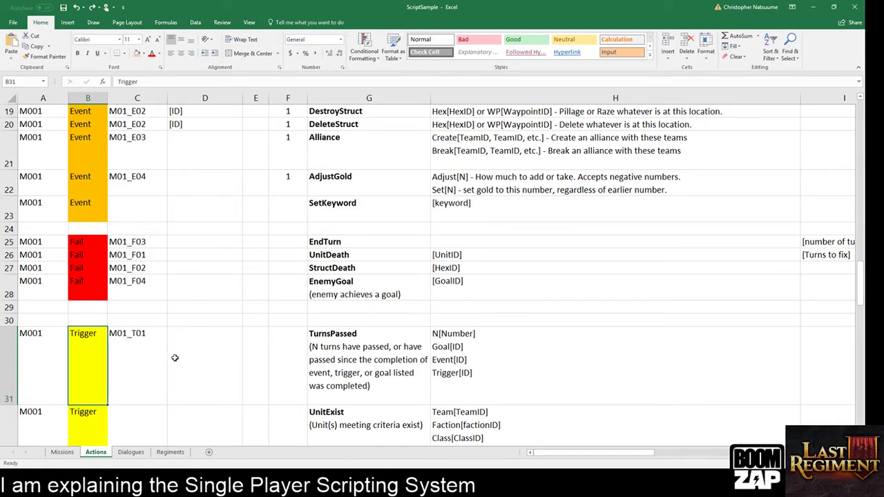
pyautogui.scroll(-3, 174, 358)
pyautogui.scroll(3, 175, 358)
# Examine the Fail rows on the Actions sheet, covering the EndTurn, UnitDeath, StructDeath and EnemyGoal types
pyautogui.moveTo(14, 242); pyautogui.dragTo(11, 281)
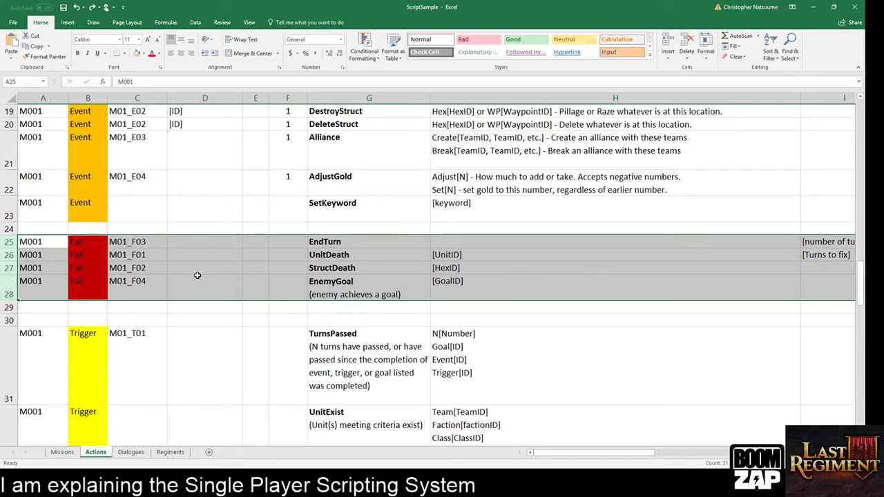
pyautogui.click(345, 243)
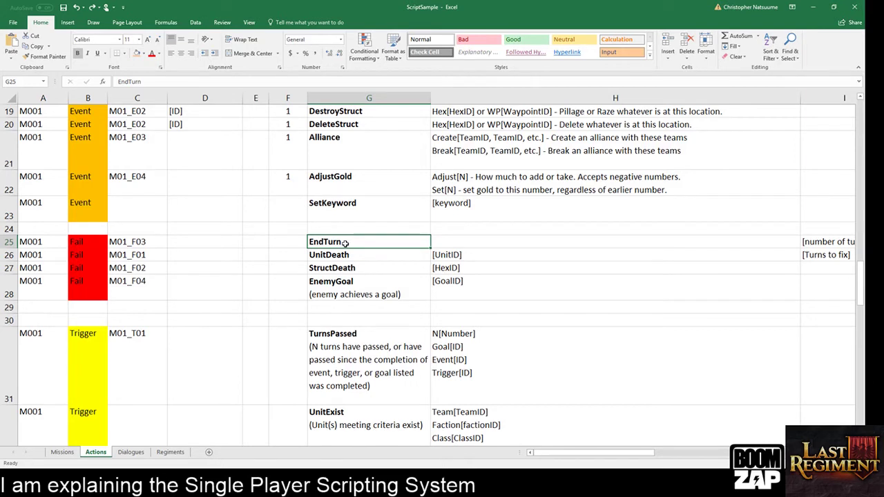
pyautogui.click(343, 257)
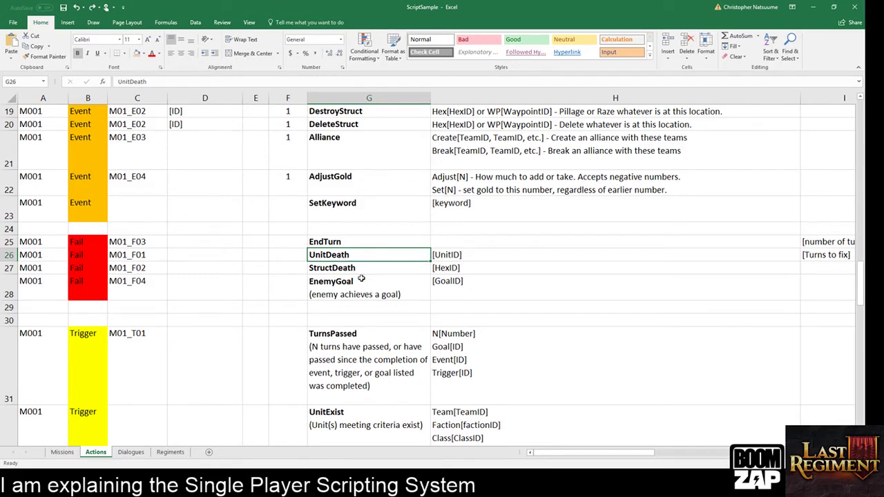
pyautogui.click(349, 269)
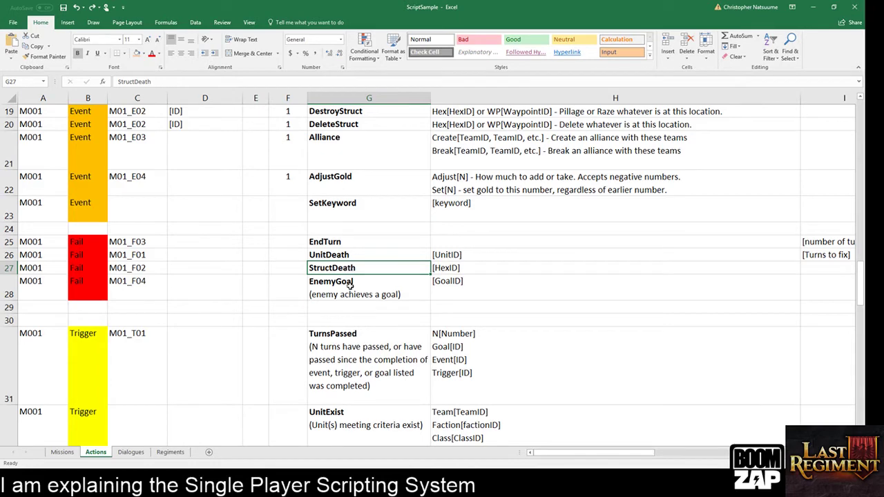
pyautogui.click(350, 284)
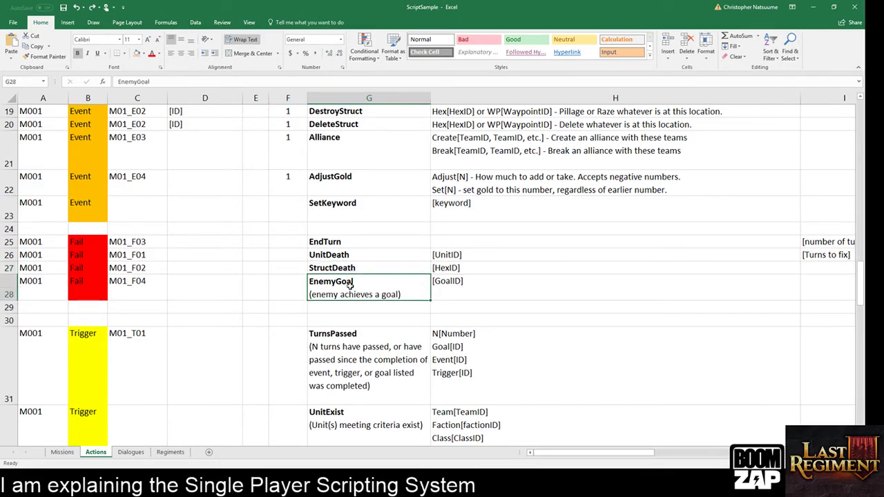
# Go to the OwnStruct goal M001_G06, check its type and parameters, and set its Win value to 4
pyautogui.scroll(6, 350, 285)
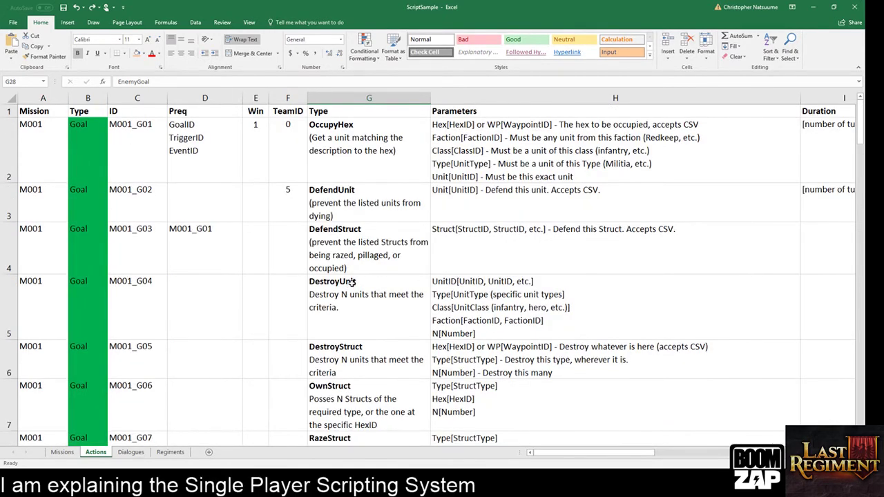
pyautogui.scroll(-2, 357, 308)
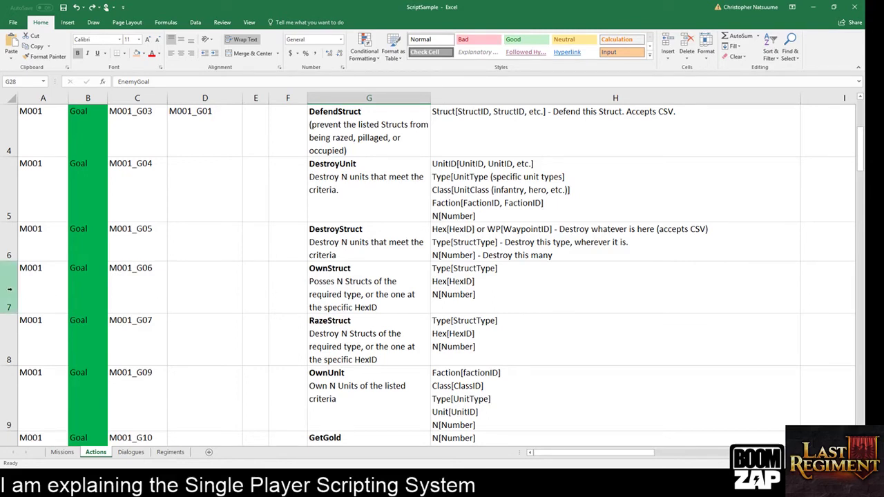
pyautogui.click(10, 288)
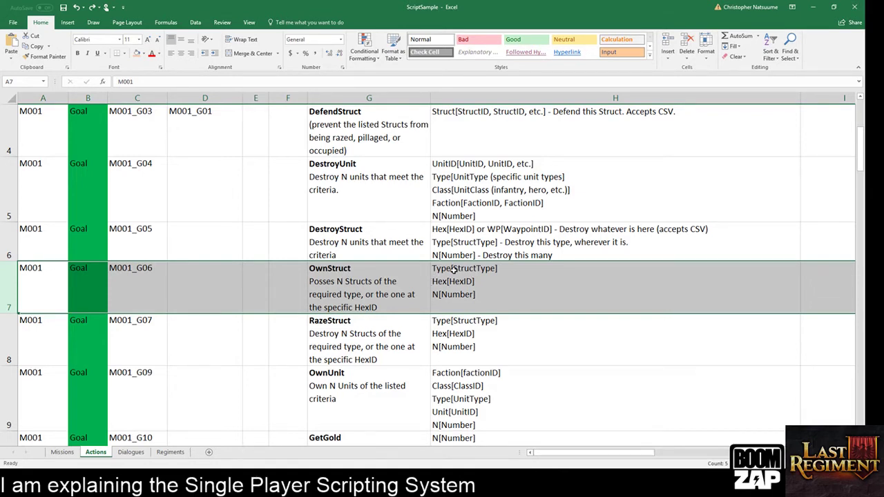
pyautogui.click(365, 273)
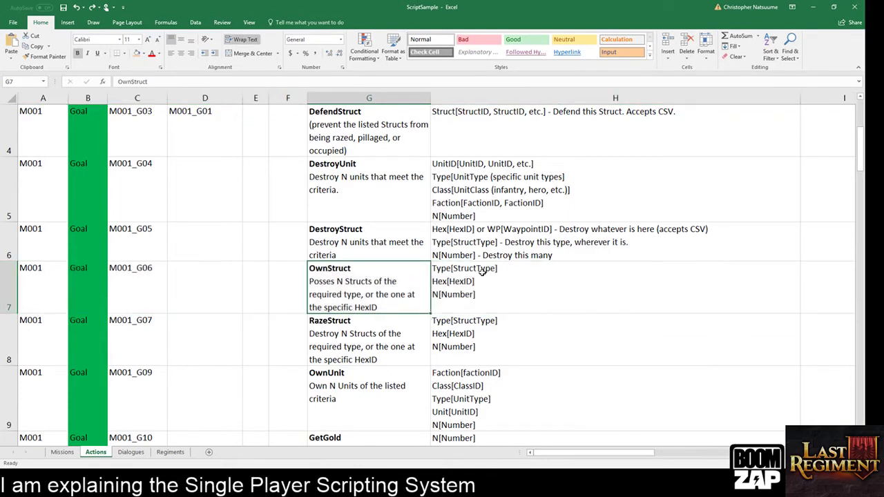
pyautogui.click(463, 294)
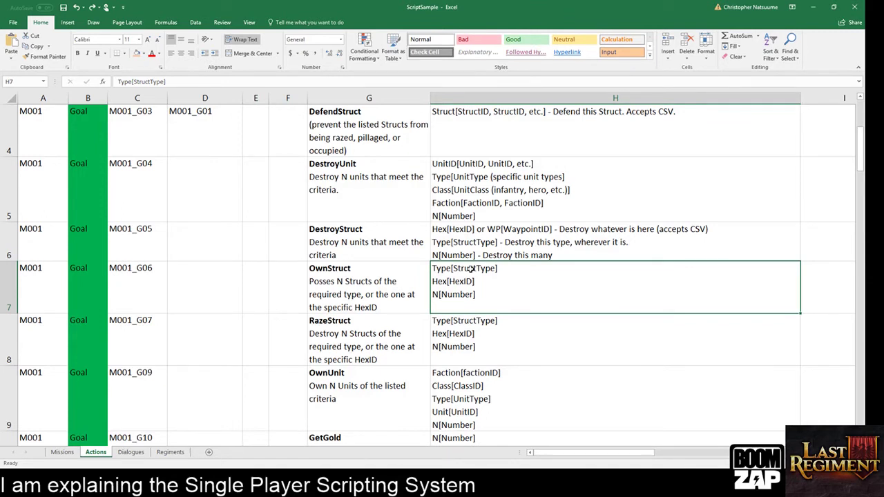
pyautogui.click(252, 287)
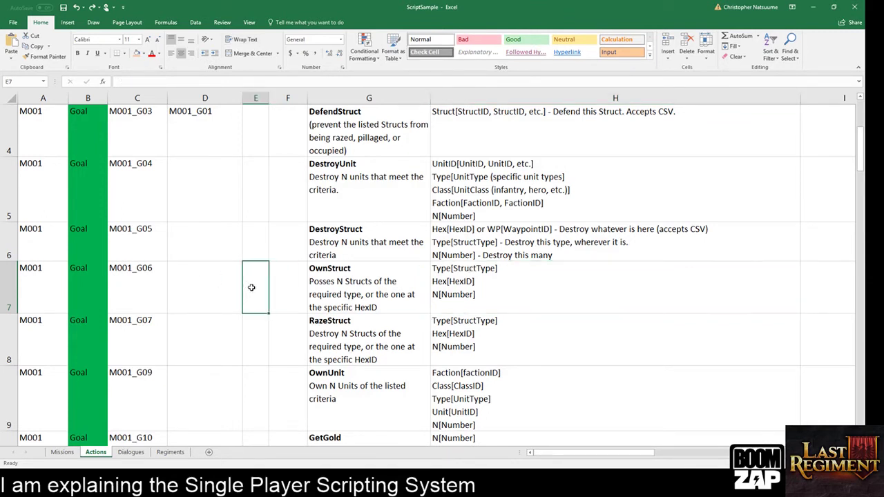
pyautogui.write('4')
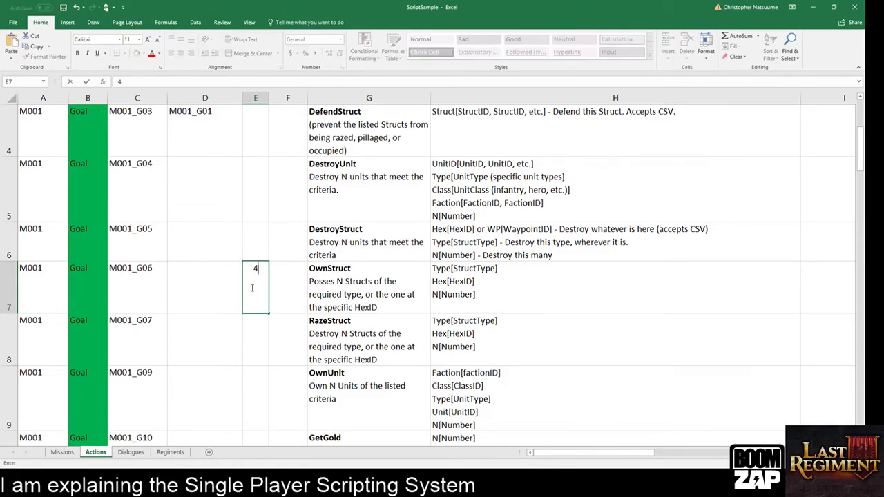
pyautogui.press('Return')
# Compare the EnemyGoal entry in the Fail rows with the OwnStruct goal in the Goal rows
pyautogui.scroll(-6, 252, 287)
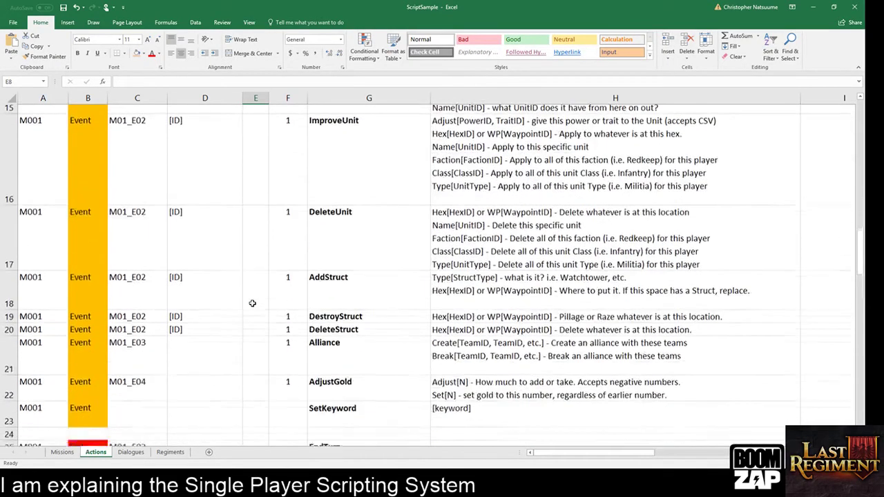
pyautogui.click(259, 208)
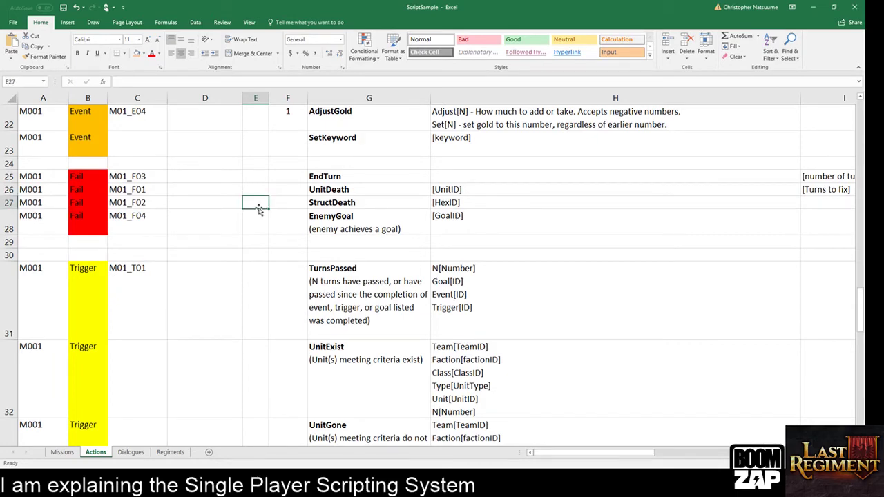
pyautogui.press('Down')
pyautogui.press('Right')
pyautogui.press('Right')
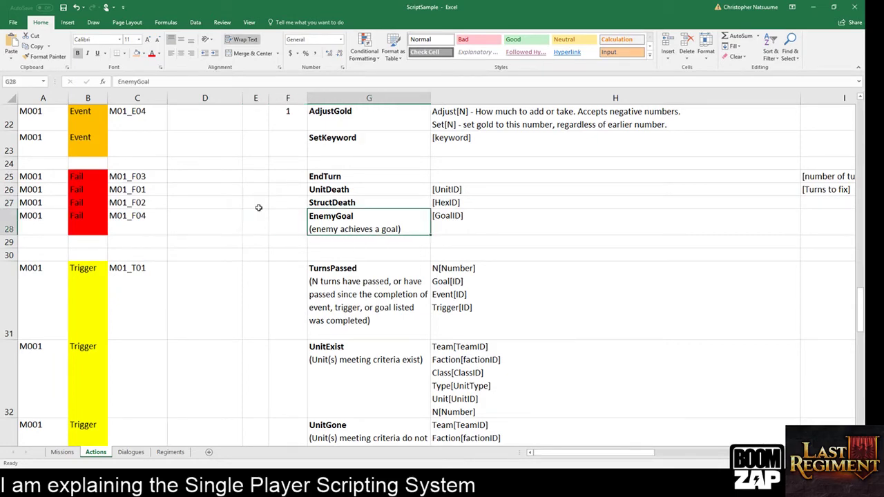
pyautogui.scroll(7, 218, 207)
pyautogui.scroll(-1, 218, 209)
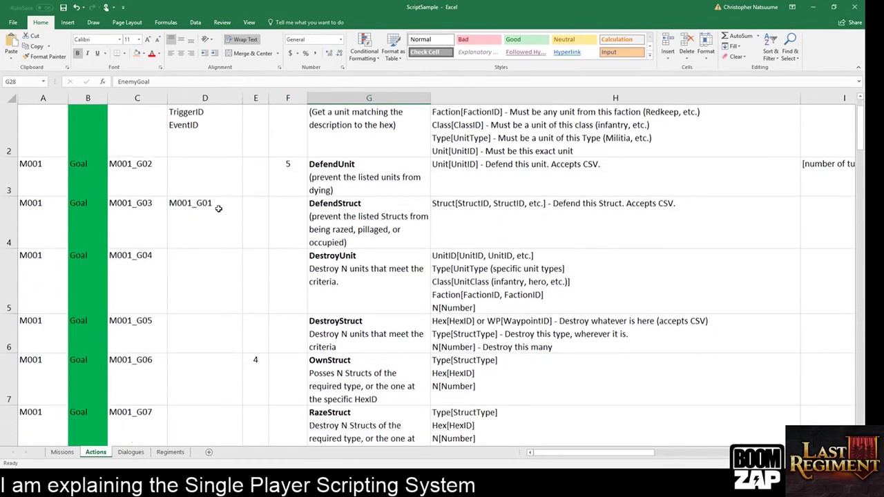
pyautogui.scroll(-2, 218, 209)
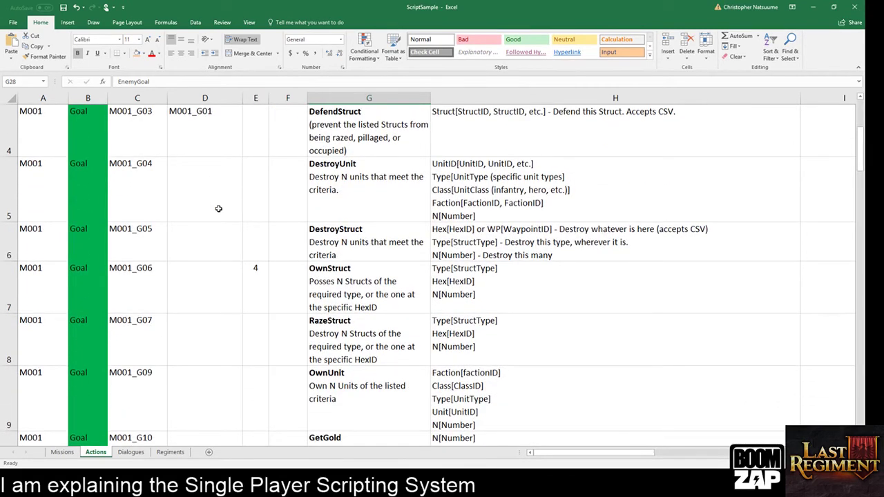
pyautogui.scroll(-11, 218, 208)
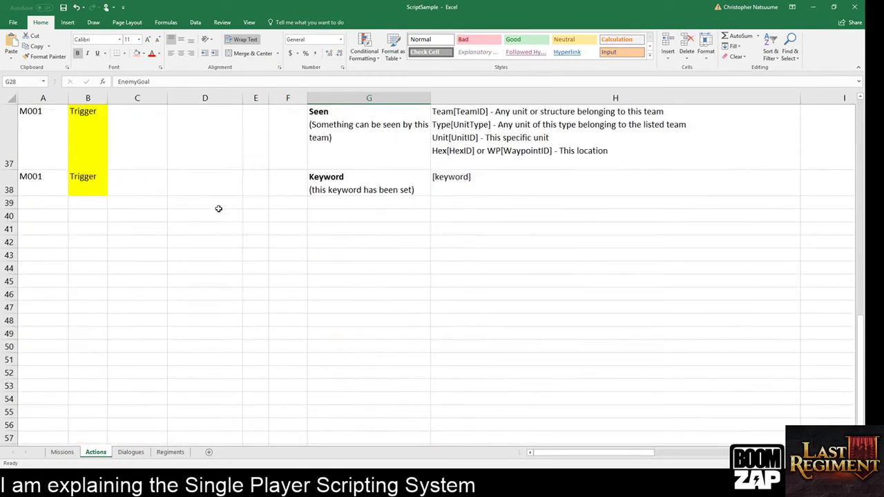
pyautogui.scroll(4, 218, 208)
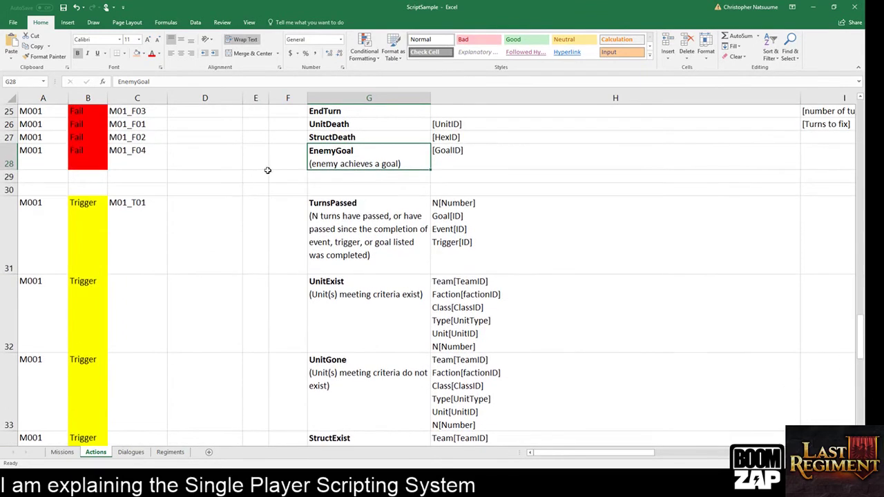
# Add the line "Time[N] - Time you have to fix before losing" above [GoalID] in the EnemyGoal fail row's parameters
pyautogui.click(271, 163)
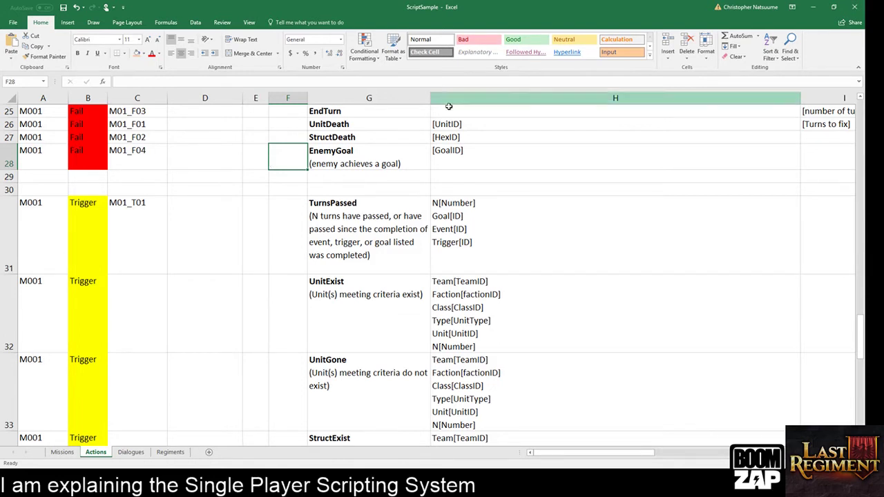
pyautogui.doubleClick(476, 159)
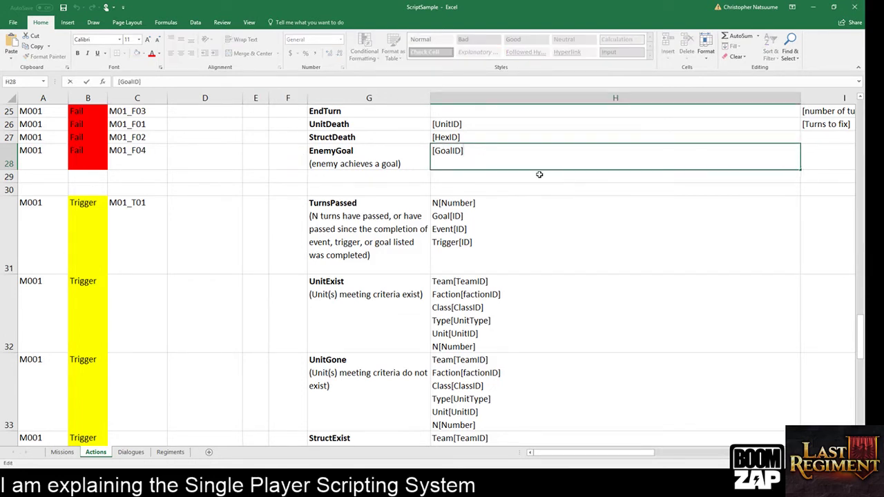
pyautogui.press('Home')
pyautogui.write('Time[')
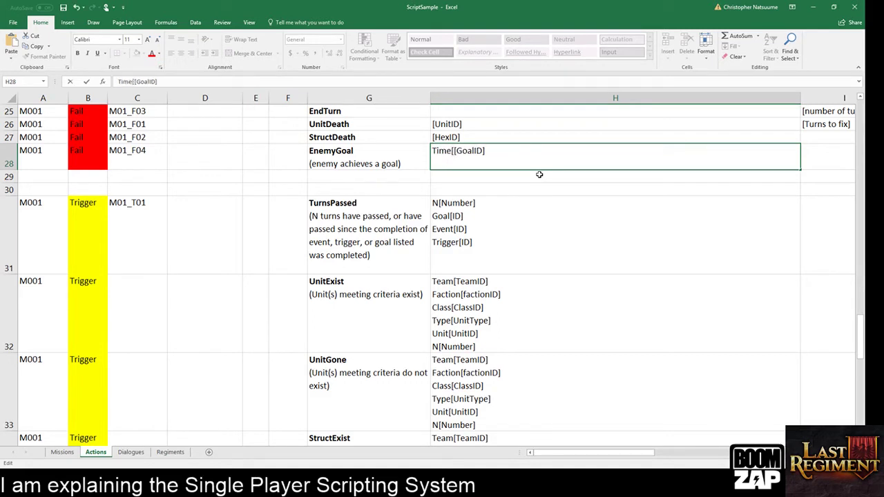
pyautogui.write('N] - ')
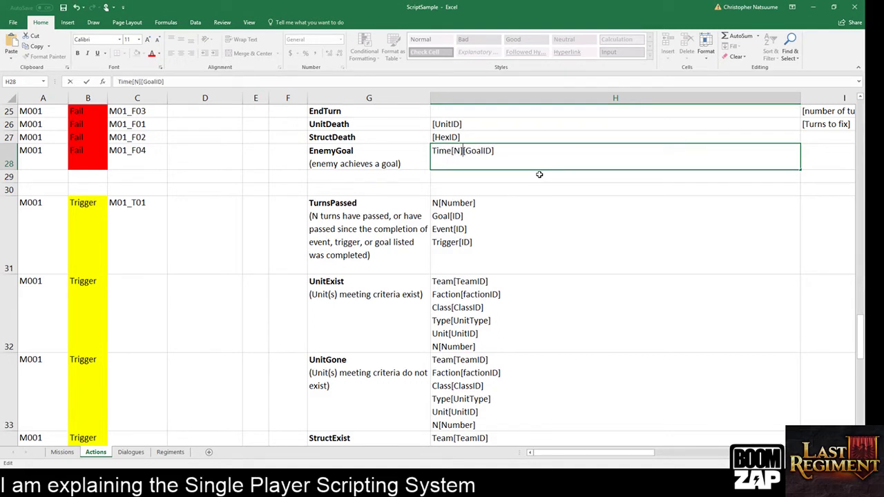
pyautogui.write('Time you have')
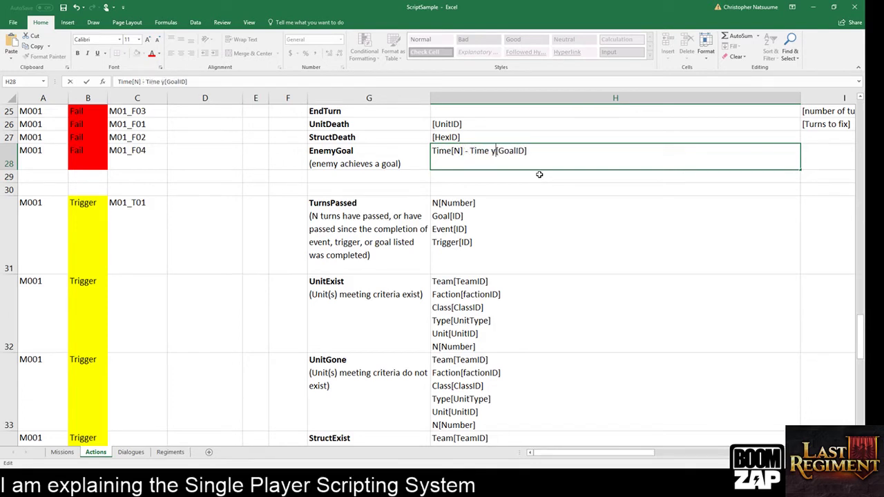
pyautogui.write(' top fix be')
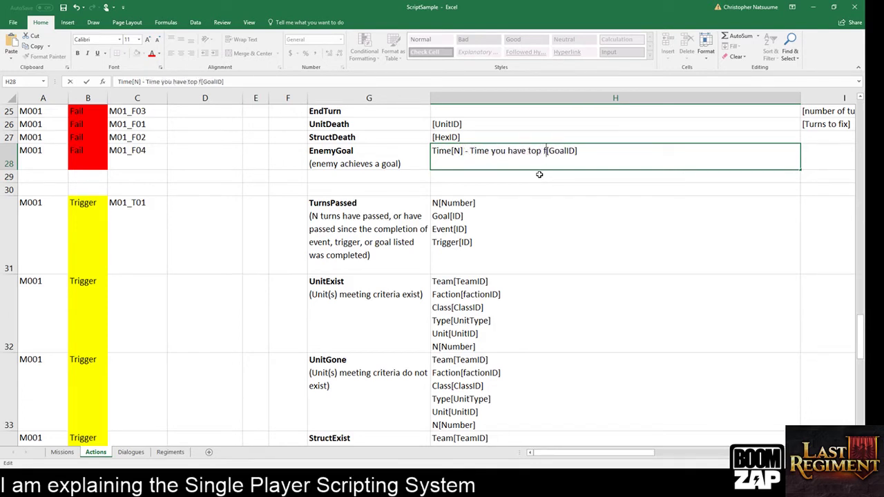
pyautogui.write('fore losing')
pyautogui.hotkey('alt', 'Return')
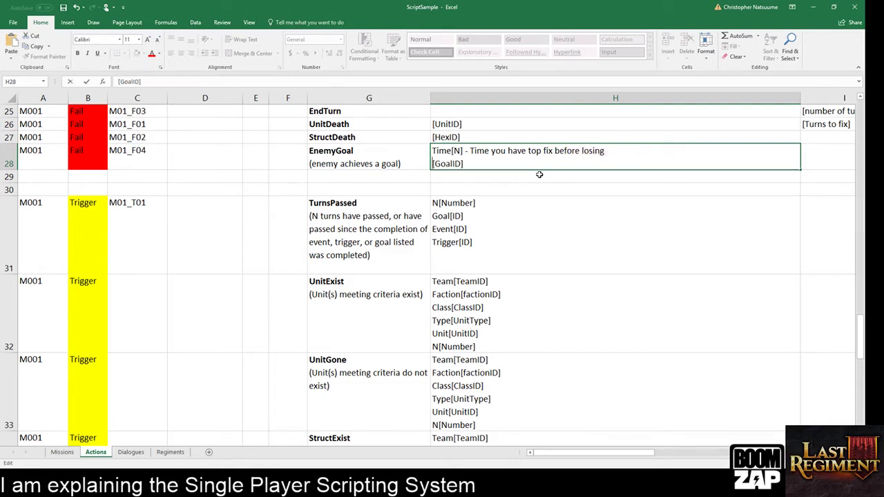
pyautogui.press('Return')
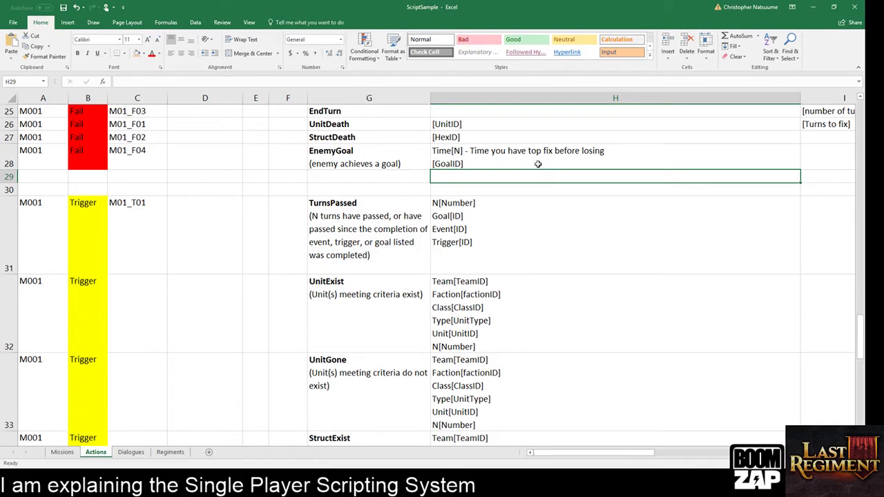
pyautogui.click(541, 152)
pyautogui.doubleClick(541, 152)
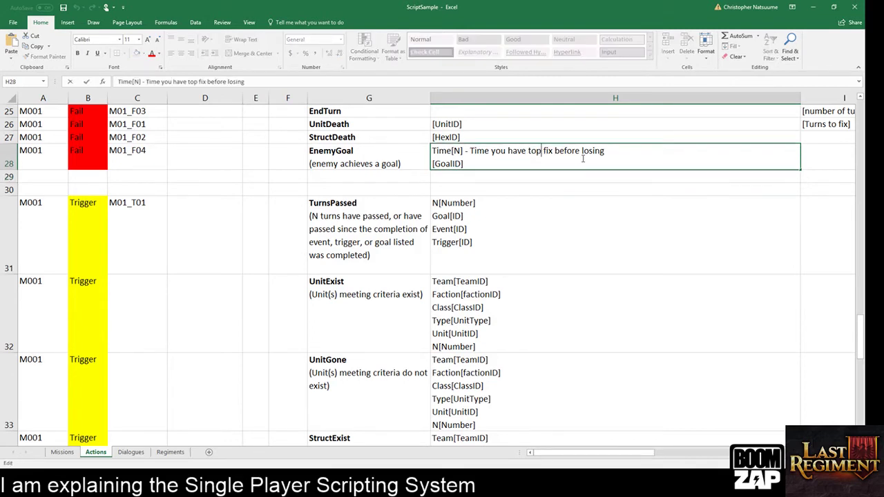
pyautogui.press('BackSpace')
pyautogui.press('Return')
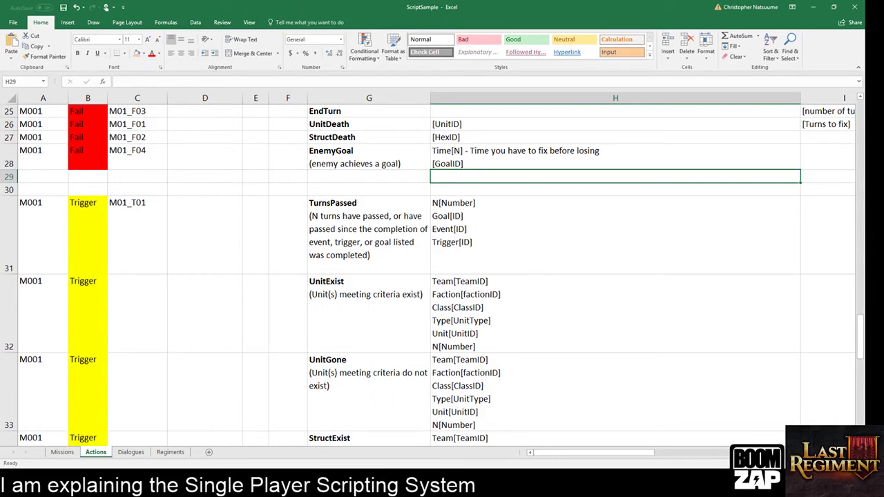
# Switch to the dialogue.jpg game screenshot, examine its speech text and reply choices, and return to the workbook
pyautogui.hotkey('alt', 'Tab')
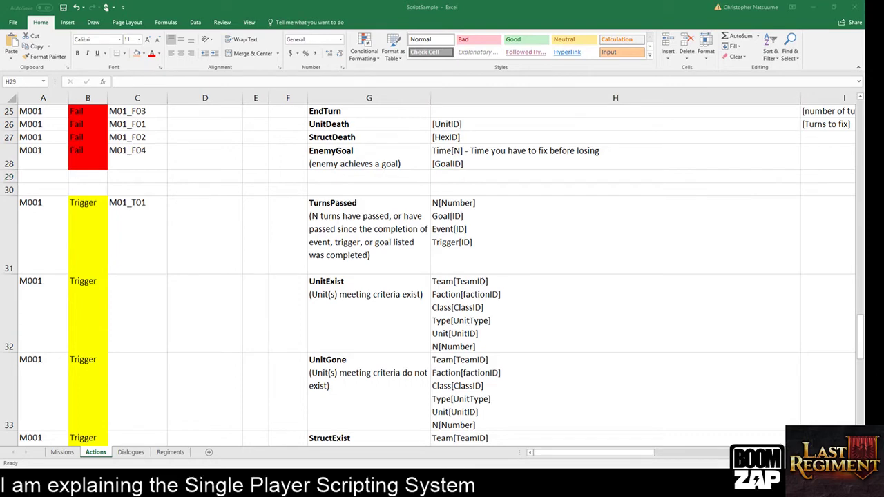
pyautogui.moveTo(0, 41); pyautogui.dragTo(215, 27)
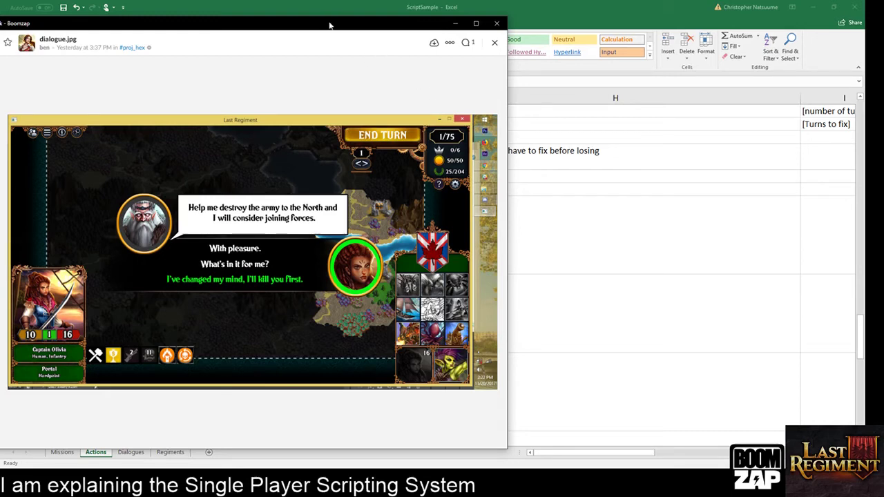
pyautogui.hotkey('alt', 'Tab')
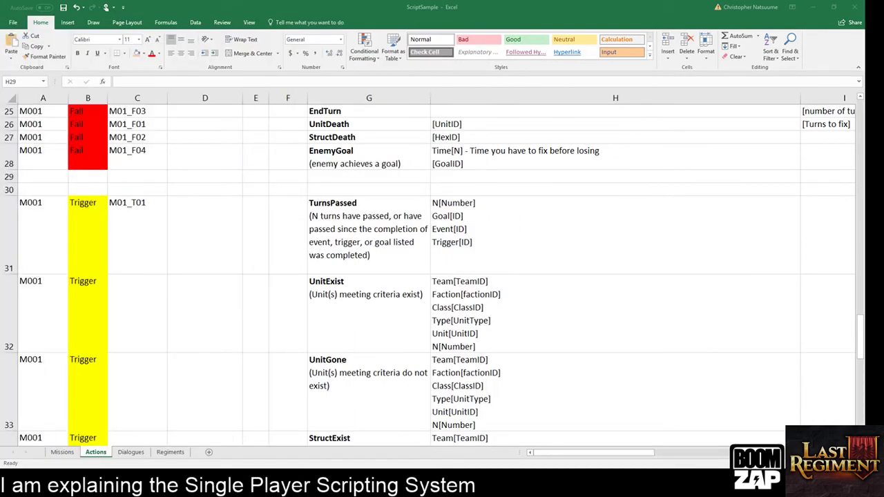
# Examine the dialogue IDs in B2:B4 on the Dialogues sheet
pyautogui.click(136, 454)
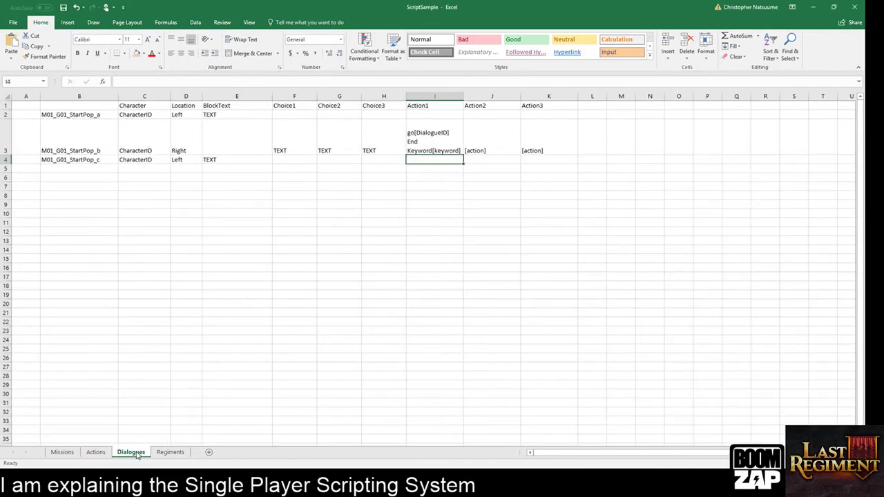
pyautogui.click(166, 258)
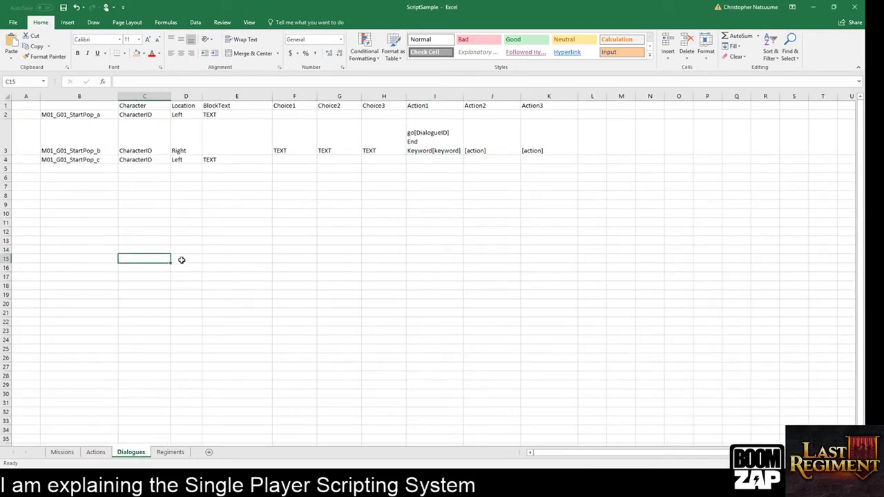
pyautogui.click(130, 191)
pyautogui.press('Left')
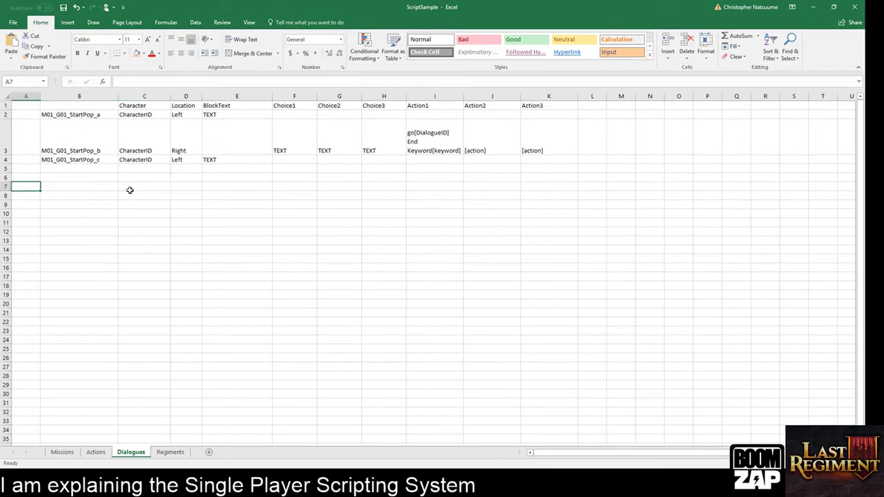
pyautogui.press('Up')
pyautogui.press('Up')
pyautogui.press('Up')
pyautogui.press('Up')
pyautogui.press('Up')
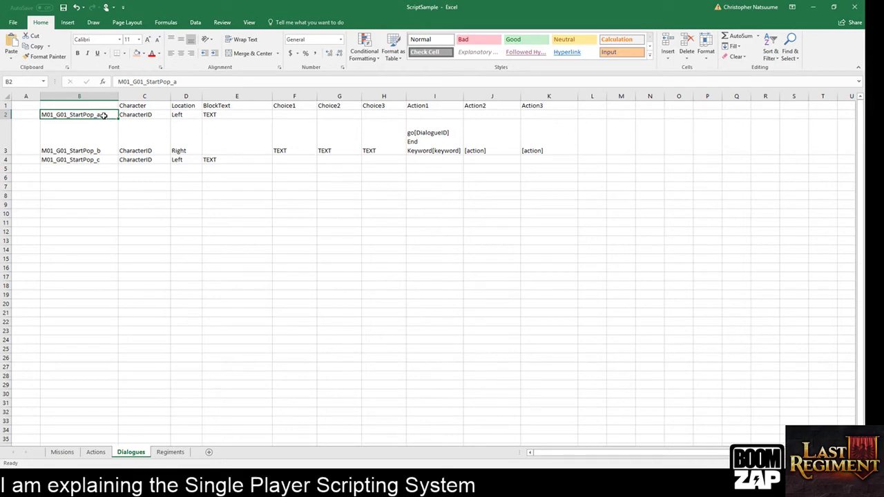
pyautogui.moveTo(102, 120); pyautogui.dragTo(102, 159)
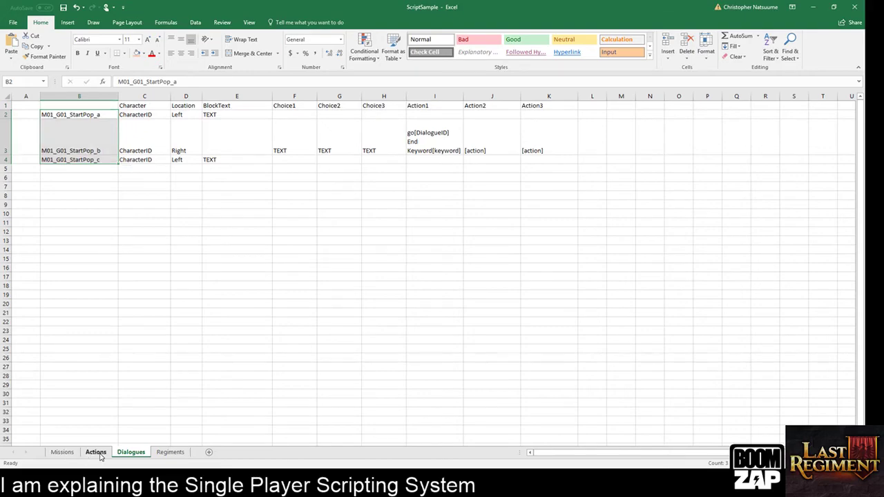
# Check the DialogID parameter of the Conversation event on the Actions sheet
pyautogui.click(96, 453)
pyautogui.scroll(-1, 324, 207)
pyautogui.scroll(10, 341, 209)
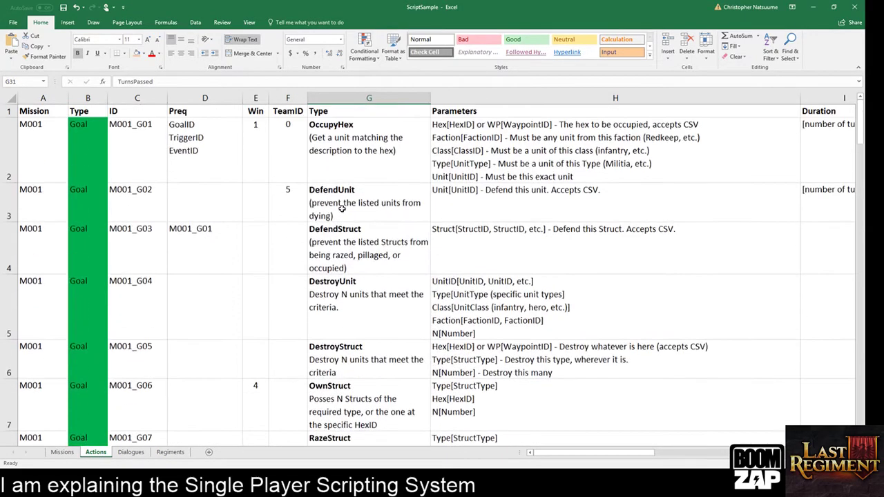
pyautogui.scroll(-4, 341, 210)
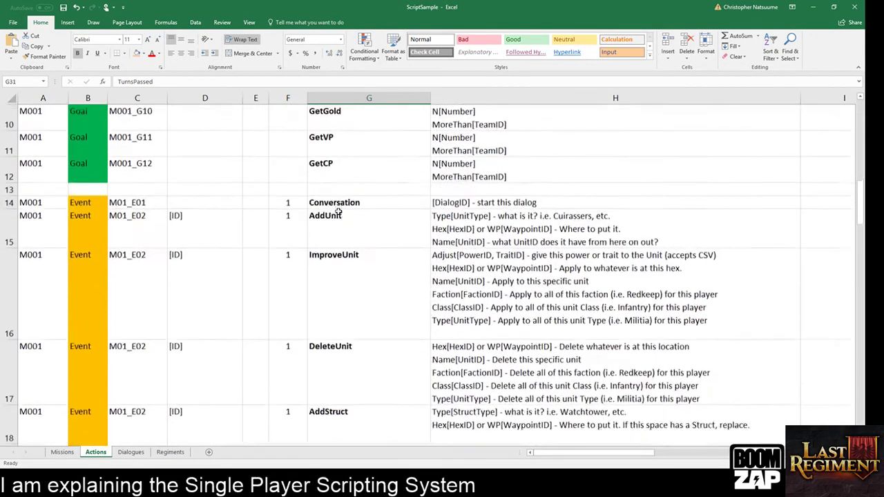
pyautogui.scroll(1, 339, 213)
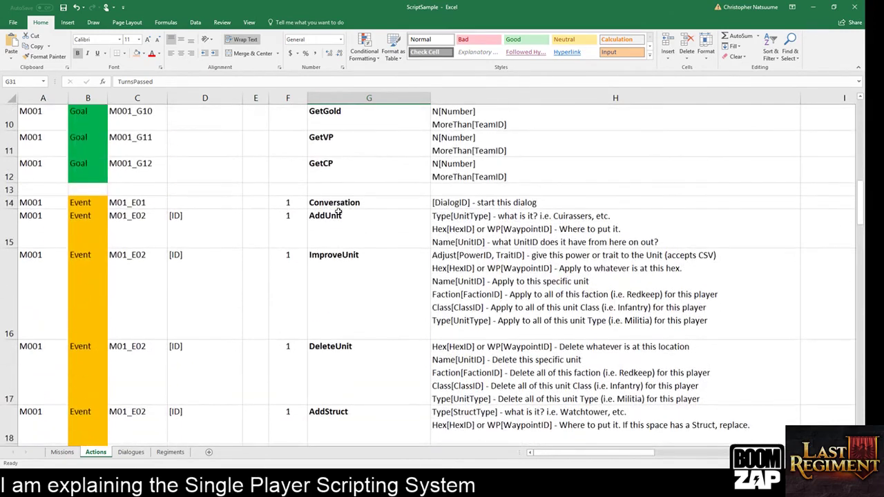
pyautogui.click(473, 203)
pyautogui.click(504, 179)
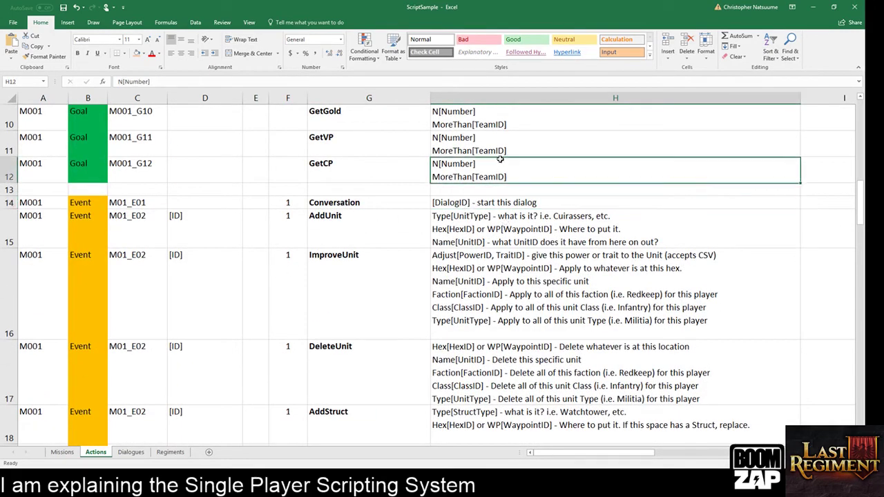
# Inspect the StartDialogue formula for goal M001_G01 on the Actions sheet
pyautogui.press('Up')
pyautogui.press('Up')
pyautogui.press('Up')
pyautogui.press('Up')
pyautogui.press('Up')
pyautogui.press('Up')
pyautogui.press('Up')
pyautogui.press('Up')
pyautogui.press('Up')
pyautogui.press('Up')
pyautogui.press('Up')
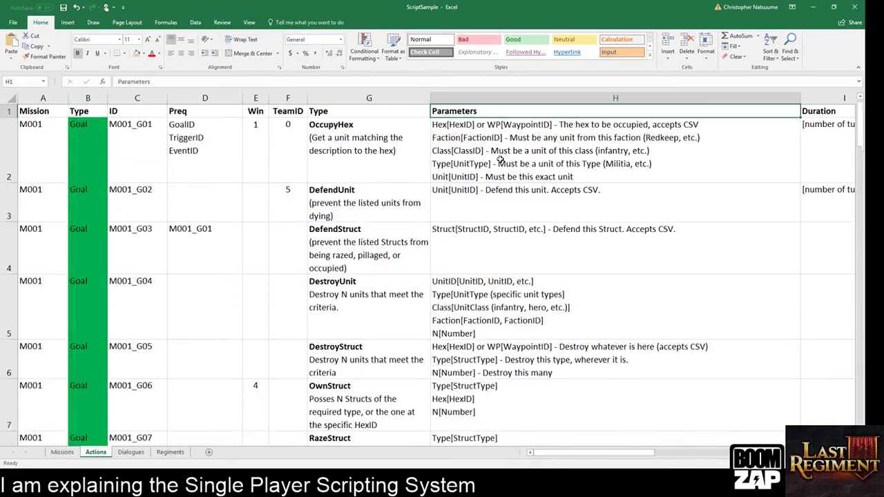
pyautogui.press('Down')
pyautogui.press('Right')
pyautogui.press('Right')
pyautogui.press('Right')
pyautogui.press('Right')
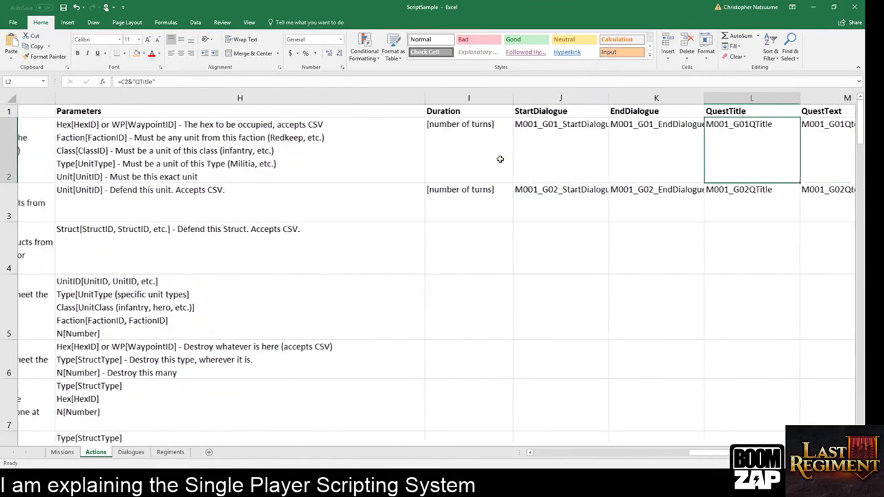
pyautogui.click(500, 159)
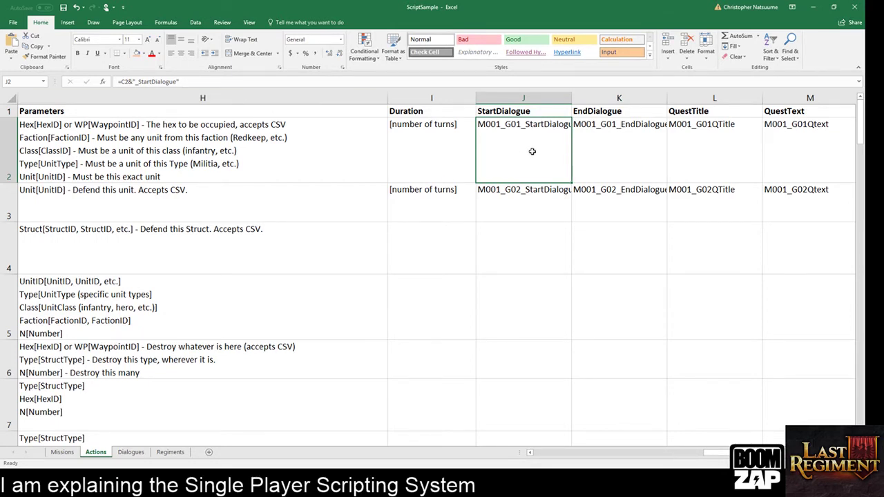
pyautogui.doubleClick(545, 125)
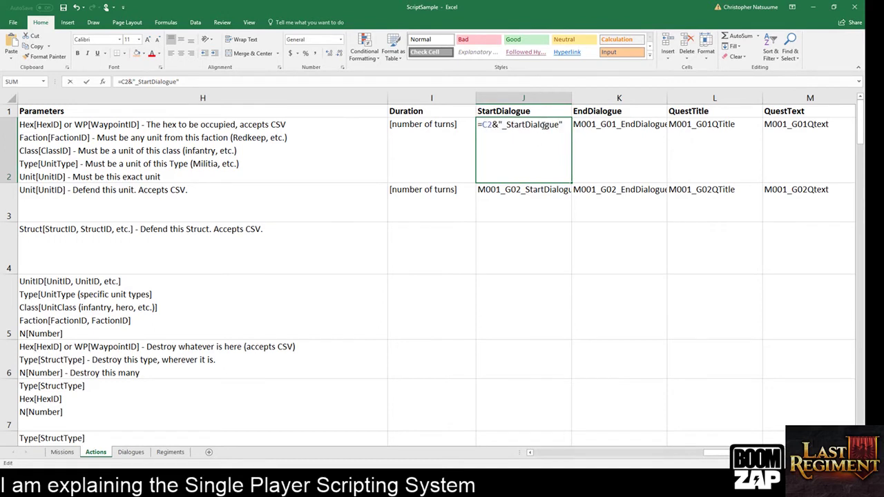
pyautogui.click(482, 261)
# Rename the first dialogue ID on the Dialogues sheet to M01_G01_StartDialogue_a
pyautogui.click(130, 453)
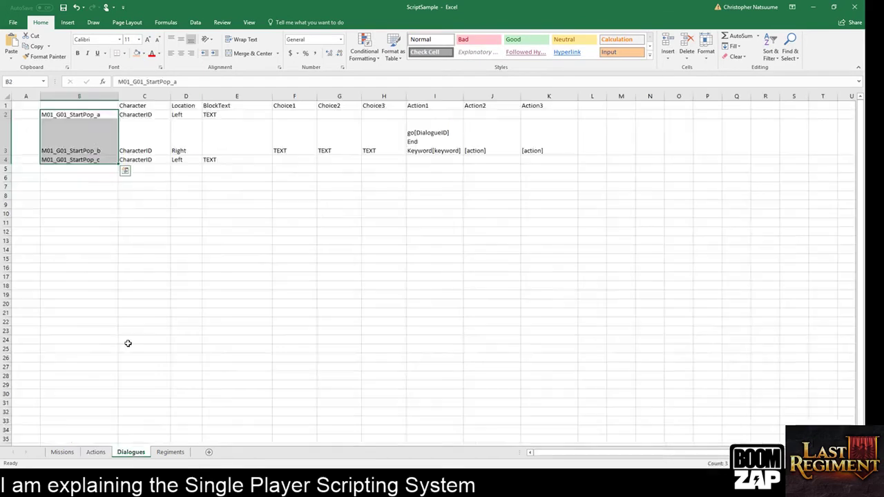
pyautogui.click(69, 129)
pyautogui.doubleClick(97, 115)
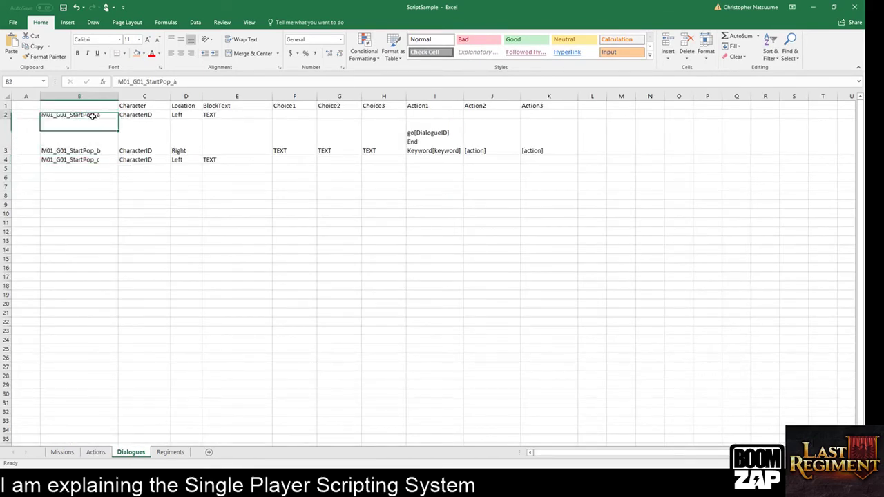
pyautogui.press('BackSpace')
pyautogui.press('BackSpace')
pyautogui.press('BackSpace')
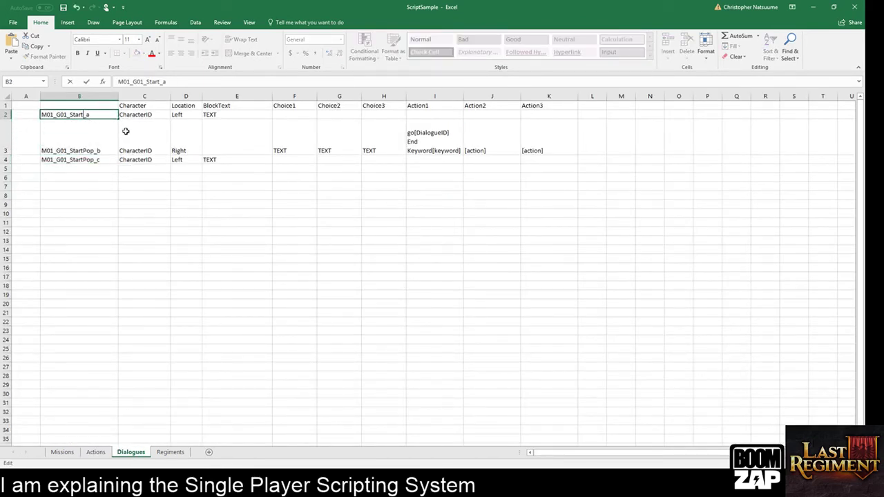
pyautogui.write('Dialogue')
pyautogui.press('Return')
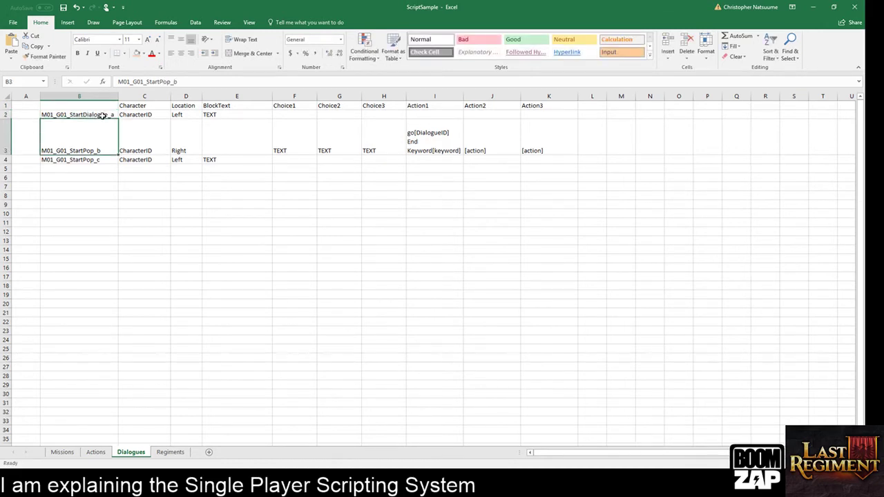
# Copy the new dialogue ID down through B5, changing the endings in B3 and B4 to _b and _c
pyautogui.click(101, 115)
pyautogui.moveTo(117, 117); pyautogui.dragTo(118, 178)
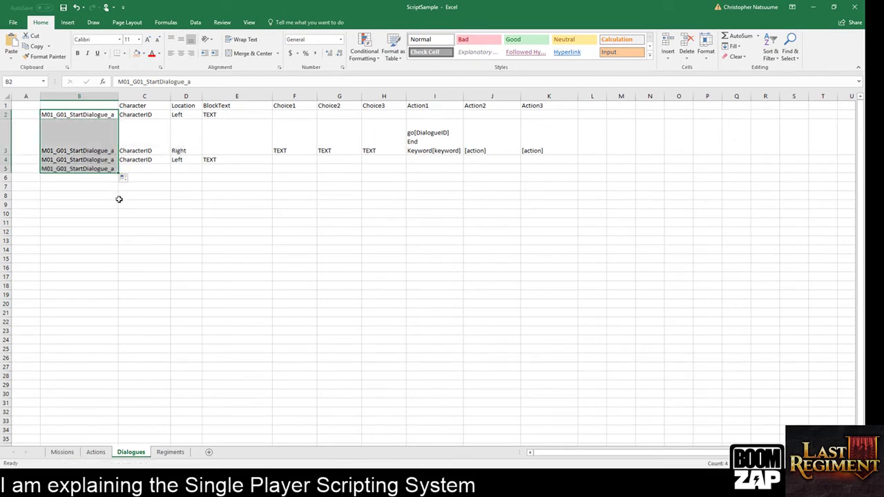
pyautogui.doubleClick(112, 153)
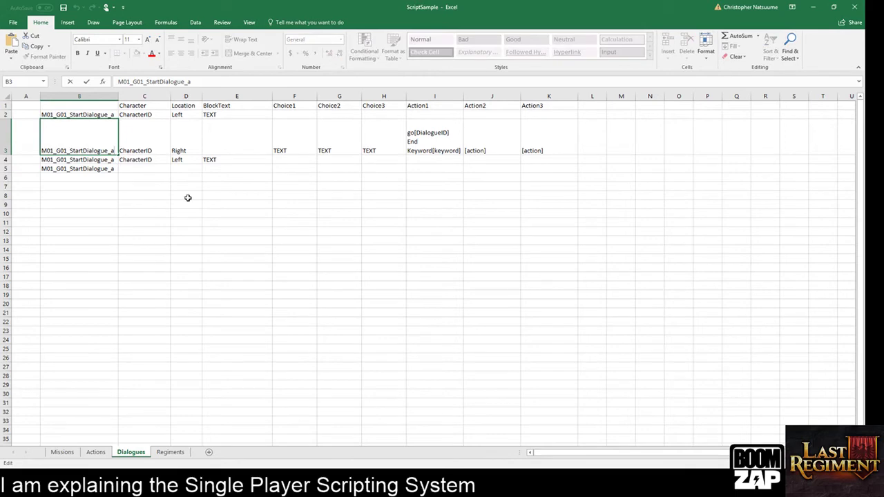
pyautogui.click(116, 159)
pyautogui.doubleClick(116, 159)
pyautogui.press('Return')
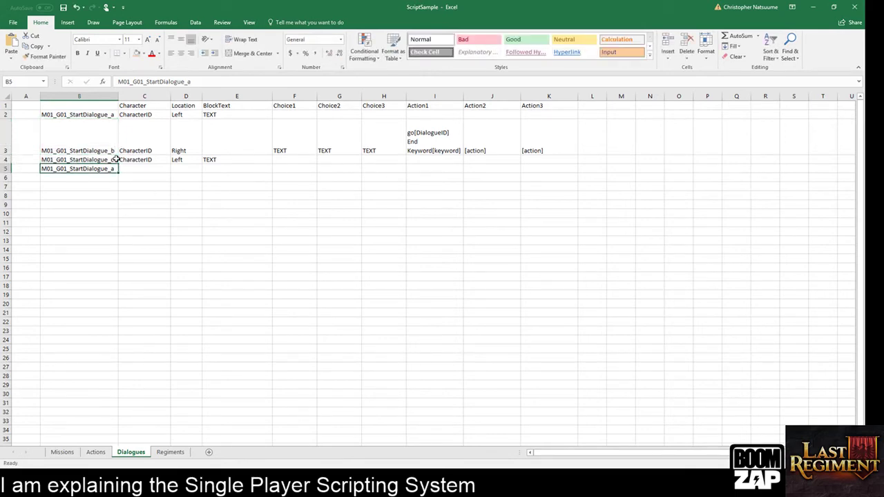
# Clear the surplus dialogue ID from cell B5
pyautogui.click(78, 213)
pyautogui.click(79, 173)
pyautogui.press('Delete')
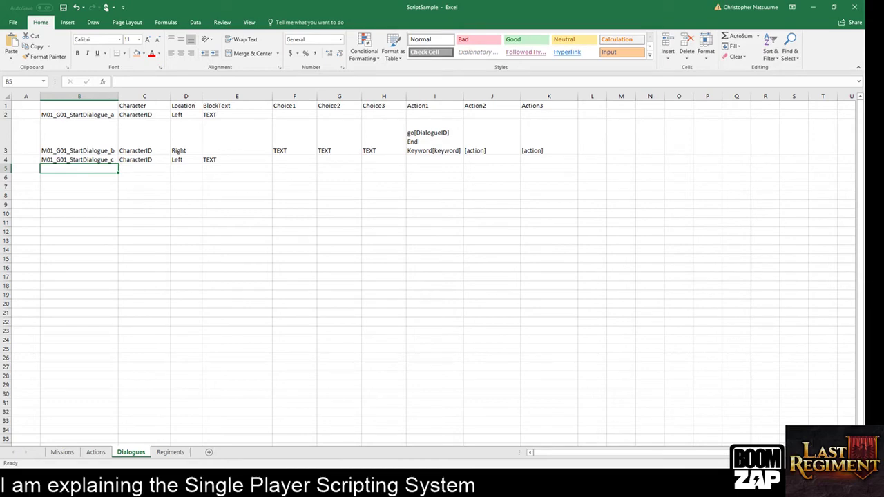
# Place the dialogue.jpg game screenshot below the dialogue rows and compare its text and choices with the sheet's columns
pyautogui.moveTo(0, 103); pyautogui.dragTo(284, 179)
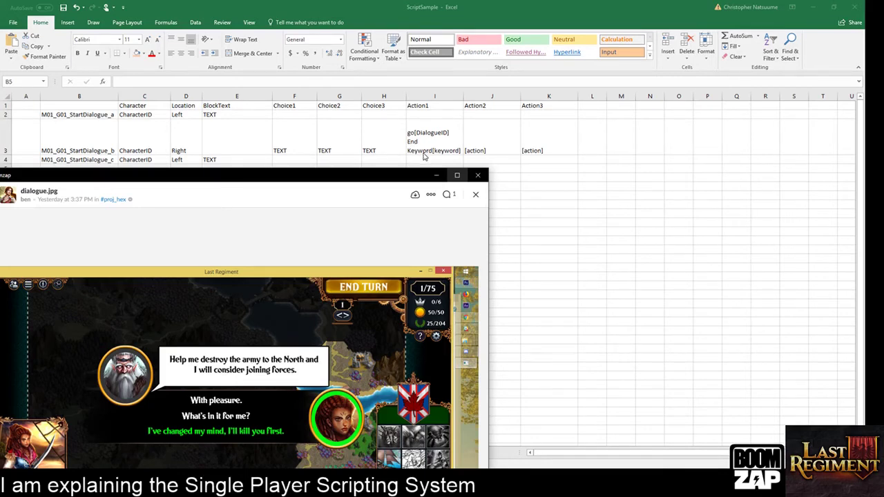
# Close the dialogue screenshot and examine the SetKeyword event and Keyword trigger rows on the Actions sheet
pyautogui.press('Escape')
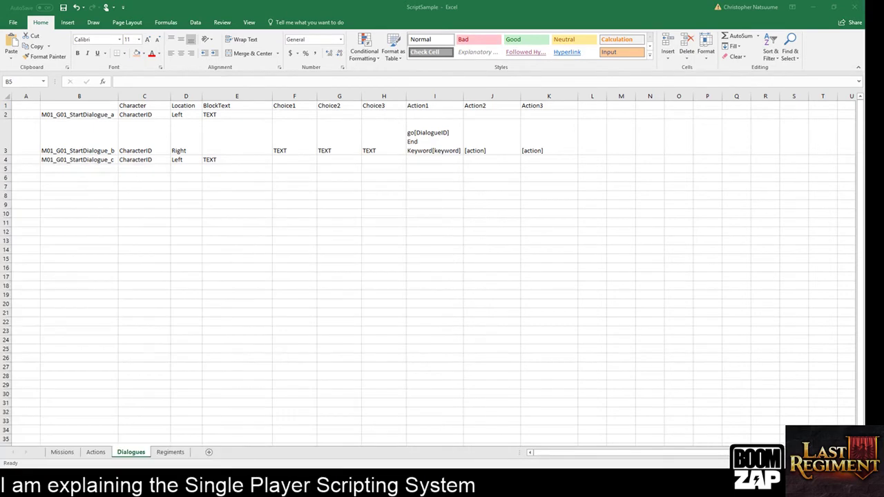
pyautogui.click(97, 453)
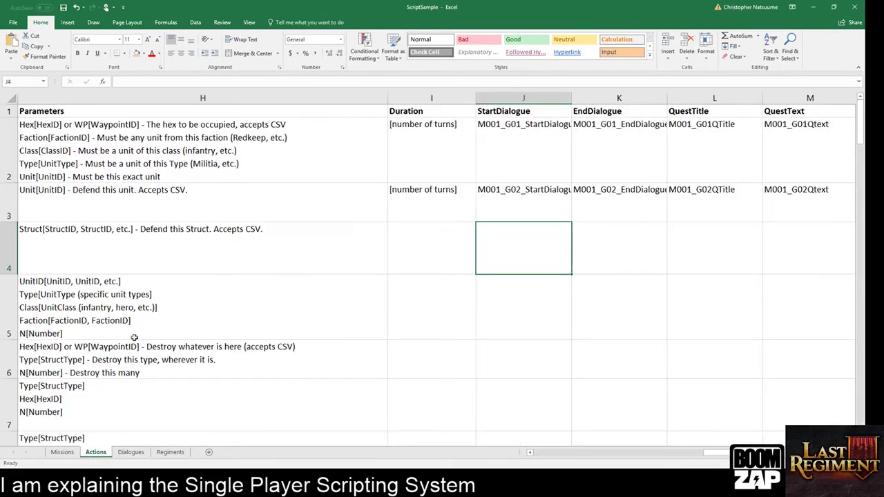
pyautogui.moveTo(717, 453); pyautogui.dragTo(492, 457)
pyautogui.scroll(-6, 343, 355)
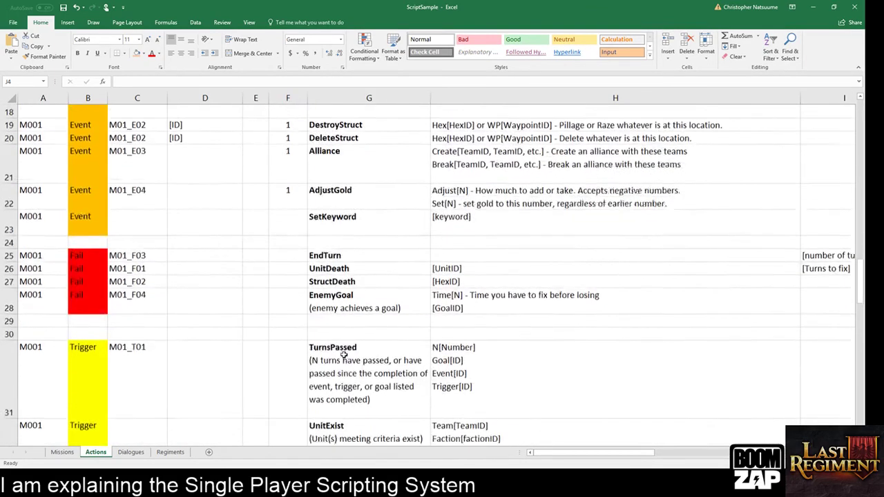
pyautogui.scroll(1, 343, 355)
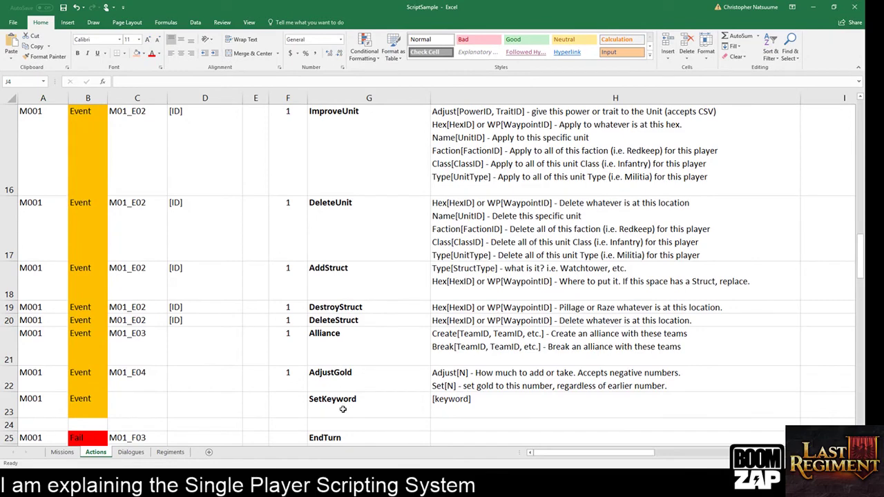
pyautogui.scroll(-4, 392, 405)
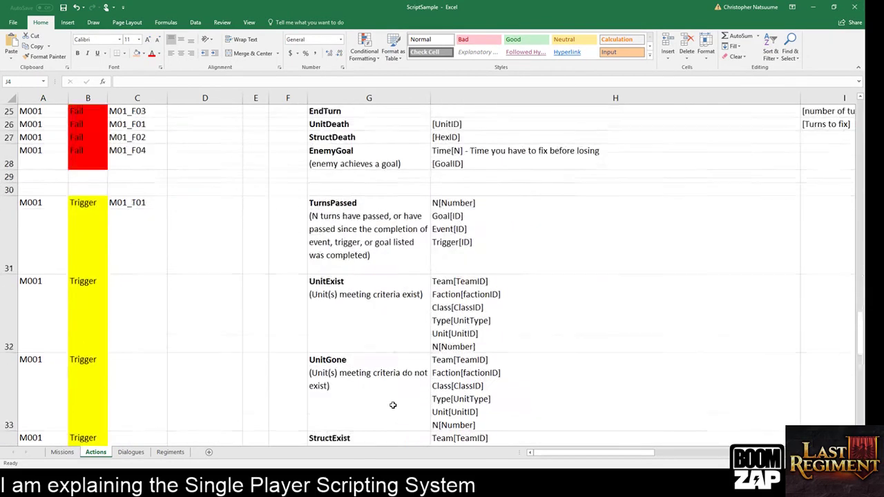
pyautogui.scroll(-3, 392, 405)
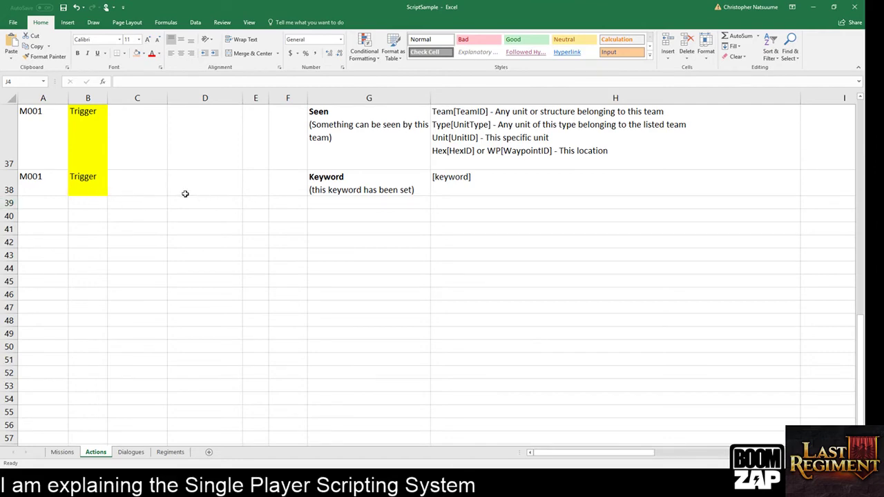
# Examine the Event rows on the Actions sheet, highlighting the Alliance and AdjustGold rows in turn
pyautogui.scroll(6, 205, 231)
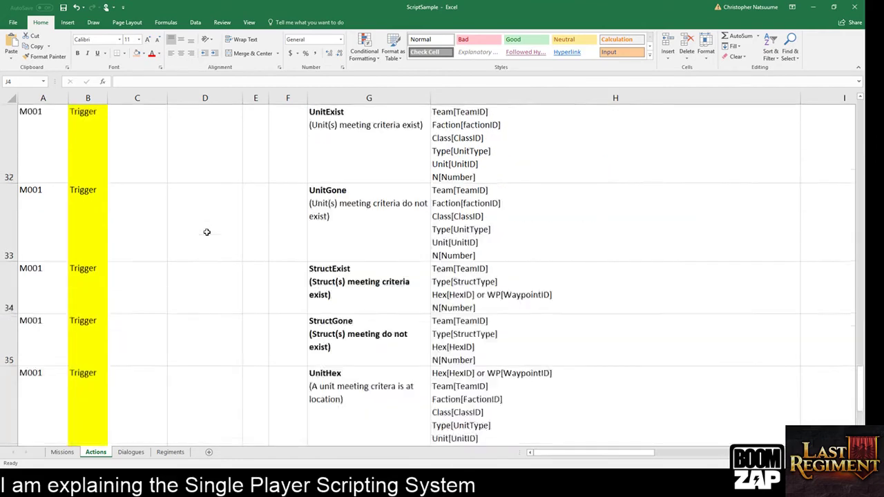
pyautogui.scroll(1, 206, 232)
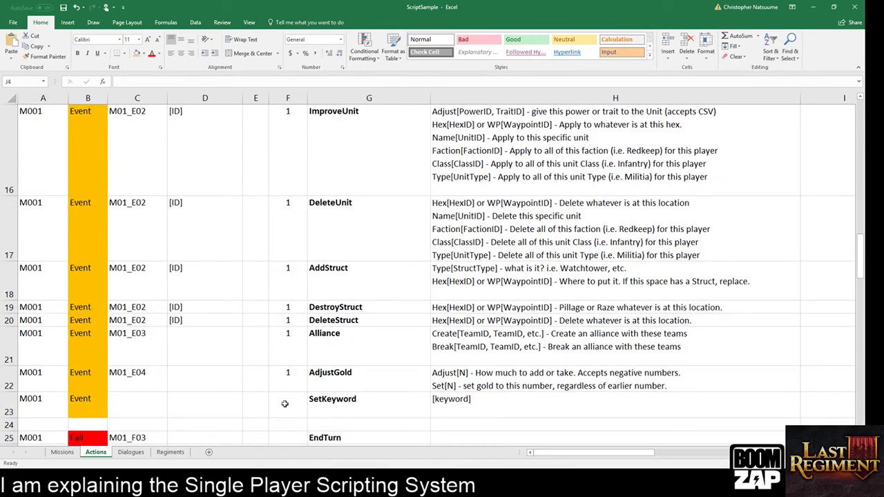
pyautogui.scroll(1, 270, 364)
pyautogui.scroll(-2, 270, 364)
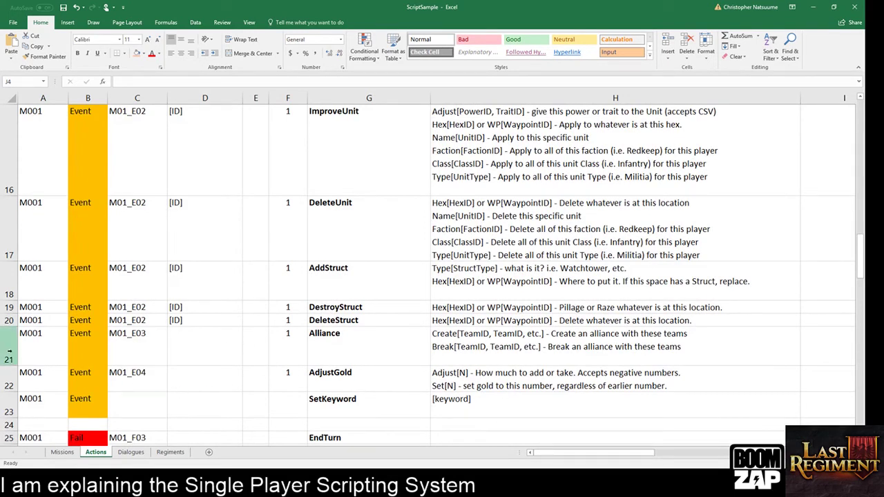
pyautogui.click(12, 355)
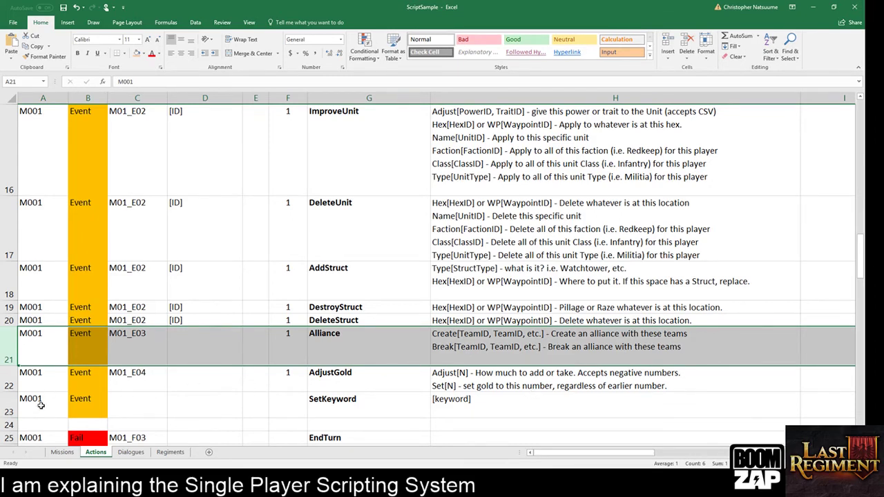
pyautogui.click(10, 378)
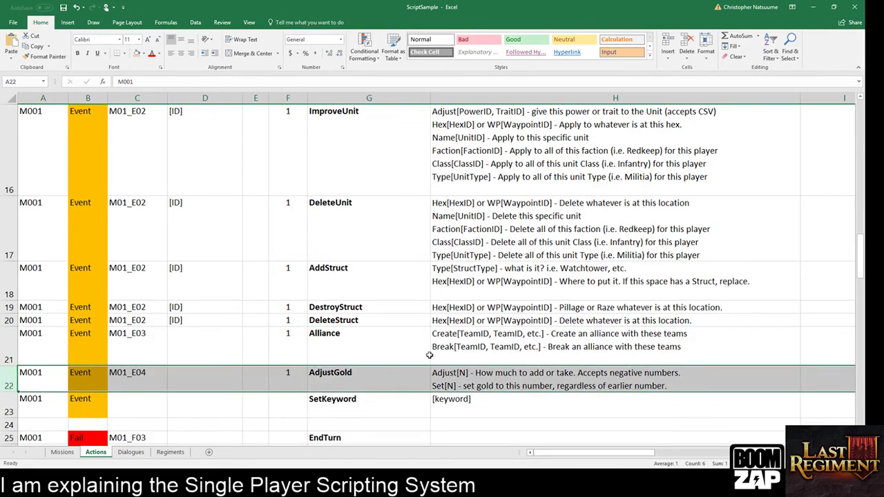
pyautogui.scroll(4, 429, 355)
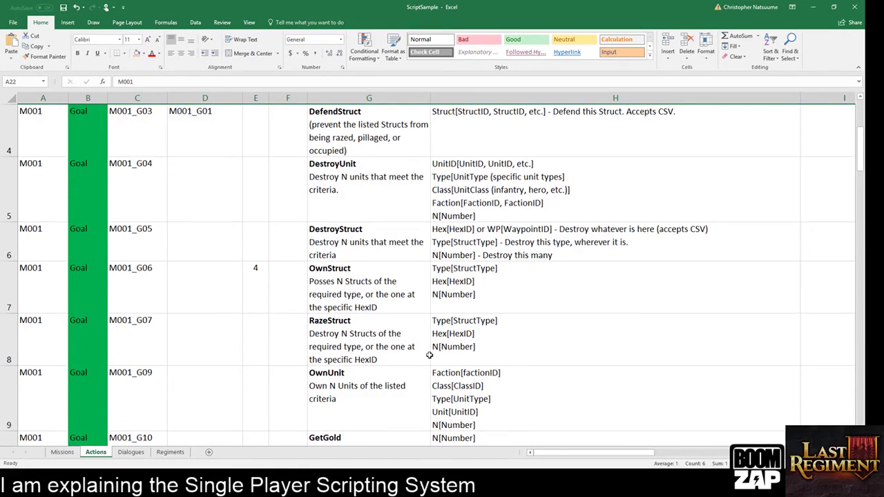
pyautogui.scroll(-4, 429, 355)
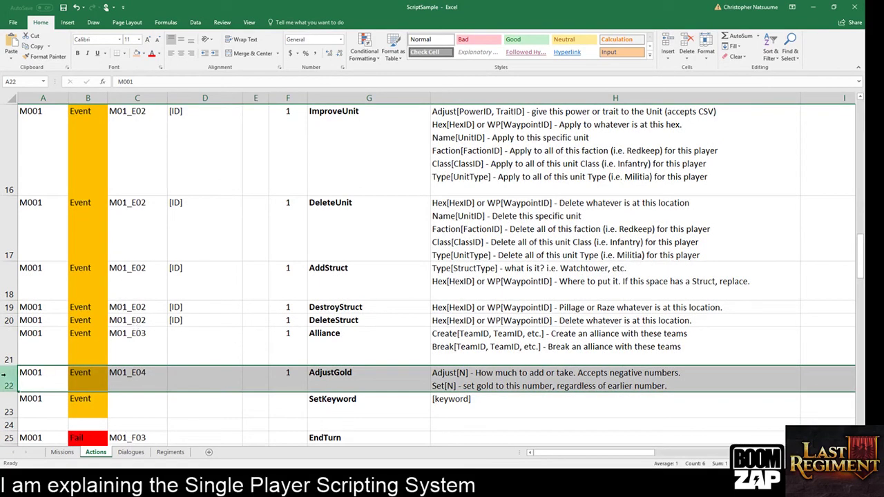
pyautogui.click(8, 346)
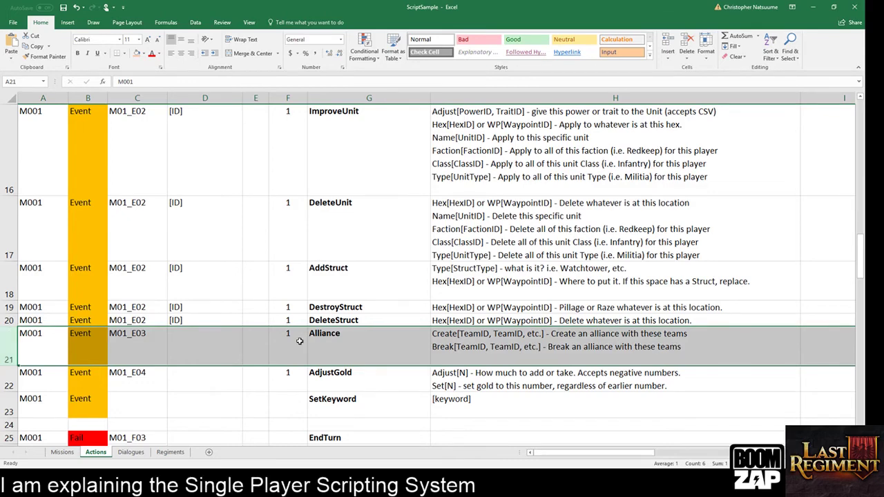
# Return to the first Goal rows of the Actions sheet and select the OccupyHex goal's mission cell
pyautogui.scroll(5, 300, 341)
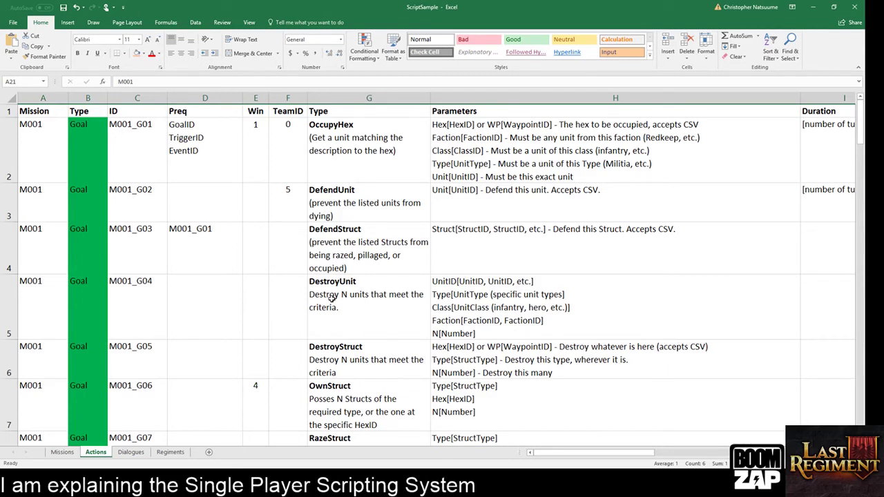
pyautogui.click(162, 310)
pyautogui.click(29, 155)
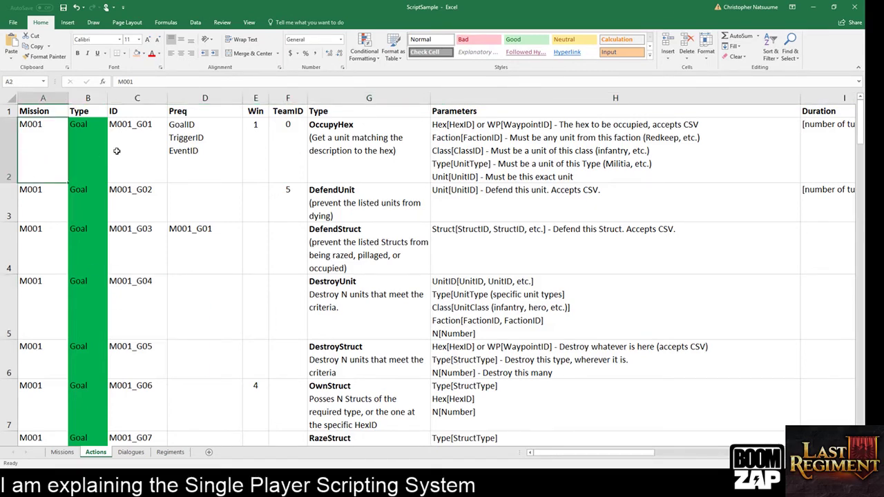
# Review the map, point, player and unit rows on the Missions sheet and highlight its Element column
pyautogui.click(66, 453)
pyautogui.click(230, 149)
pyautogui.click(235, 144)
pyautogui.click(105, 200)
pyautogui.moveTo(92, 126); pyautogui.dragTo(265, 263)
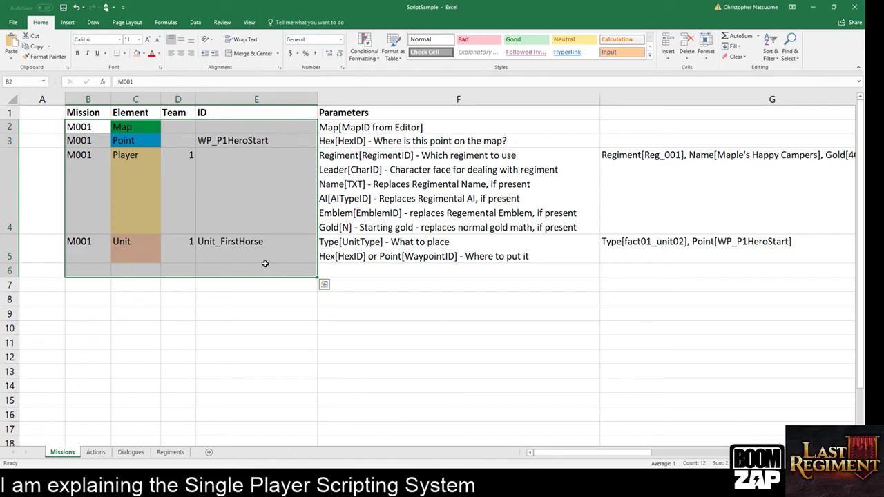
pyautogui.click(127, 99)
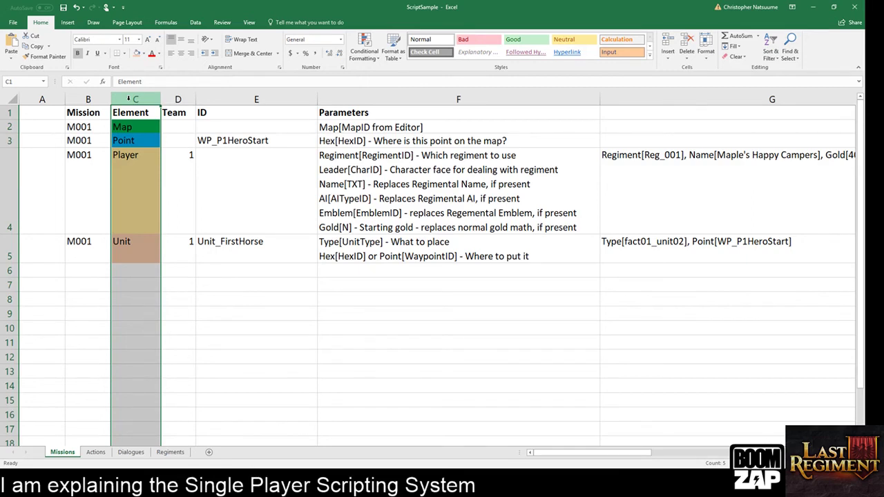
# Replace the element name in C4 on the Missions sheet with the misspelling Plarey
pyautogui.click(131, 188)
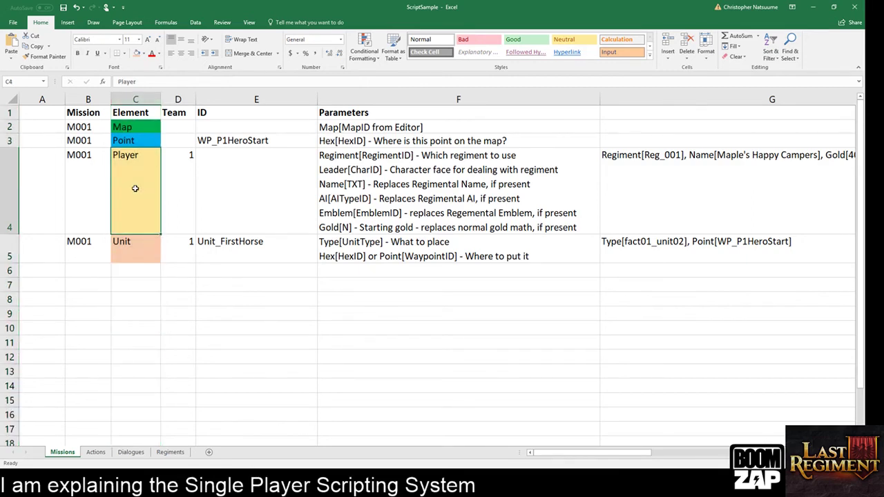
pyautogui.write('Plarey')
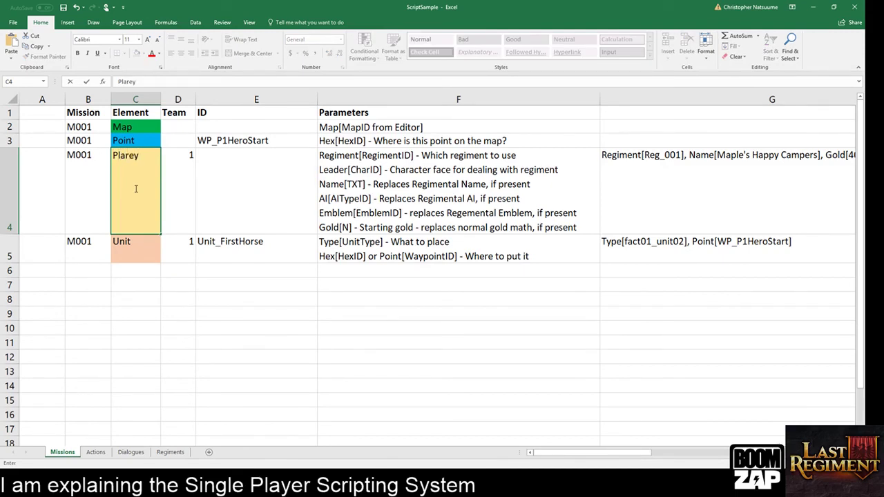
pyautogui.press('Return')
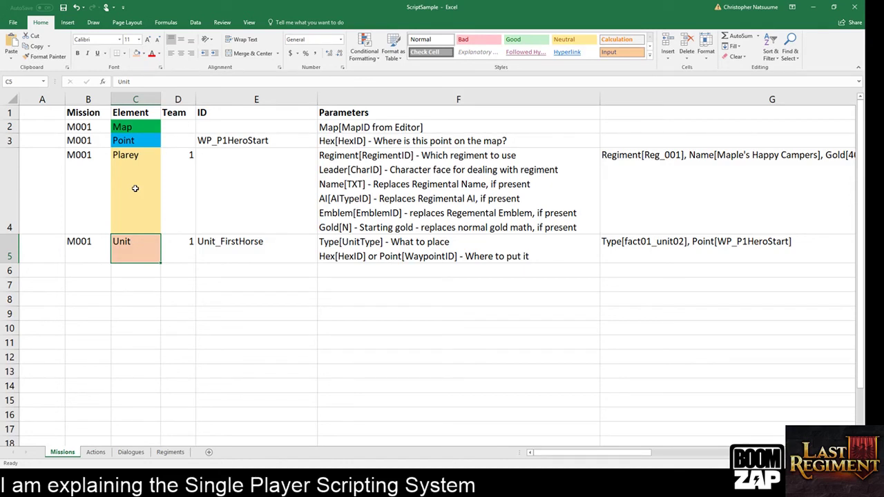
# Correct the misspelled element name in C4 to Player
pyautogui.click(143, 190)
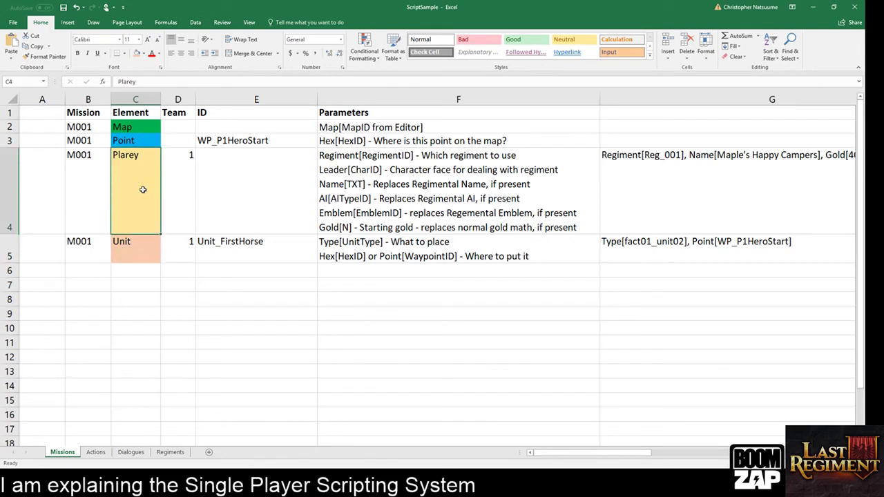
pyautogui.write('P')
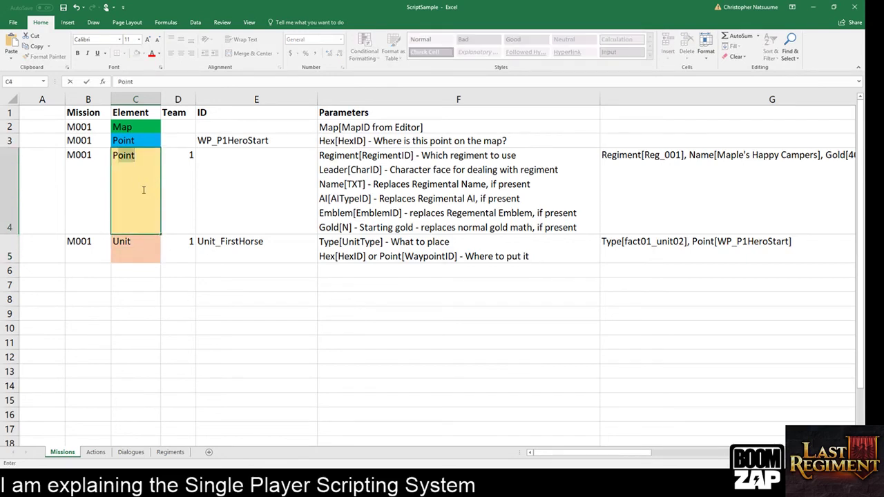
pyautogui.write('layer')
pyautogui.press('Return')
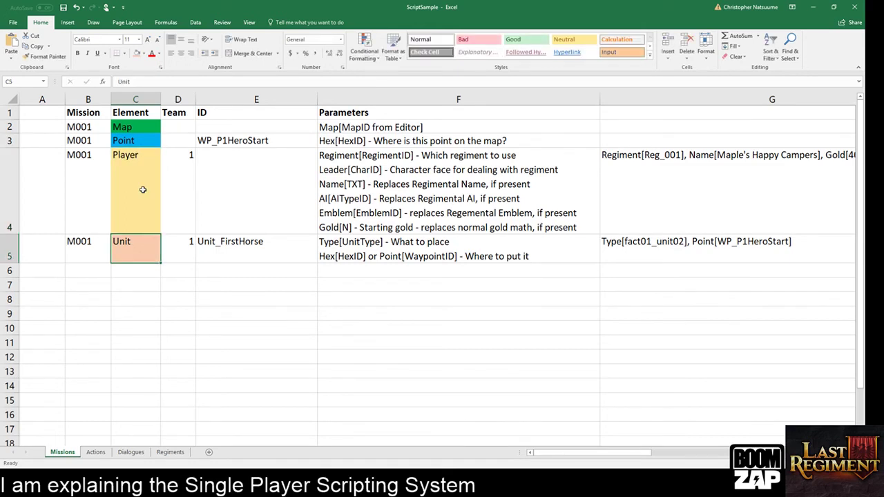